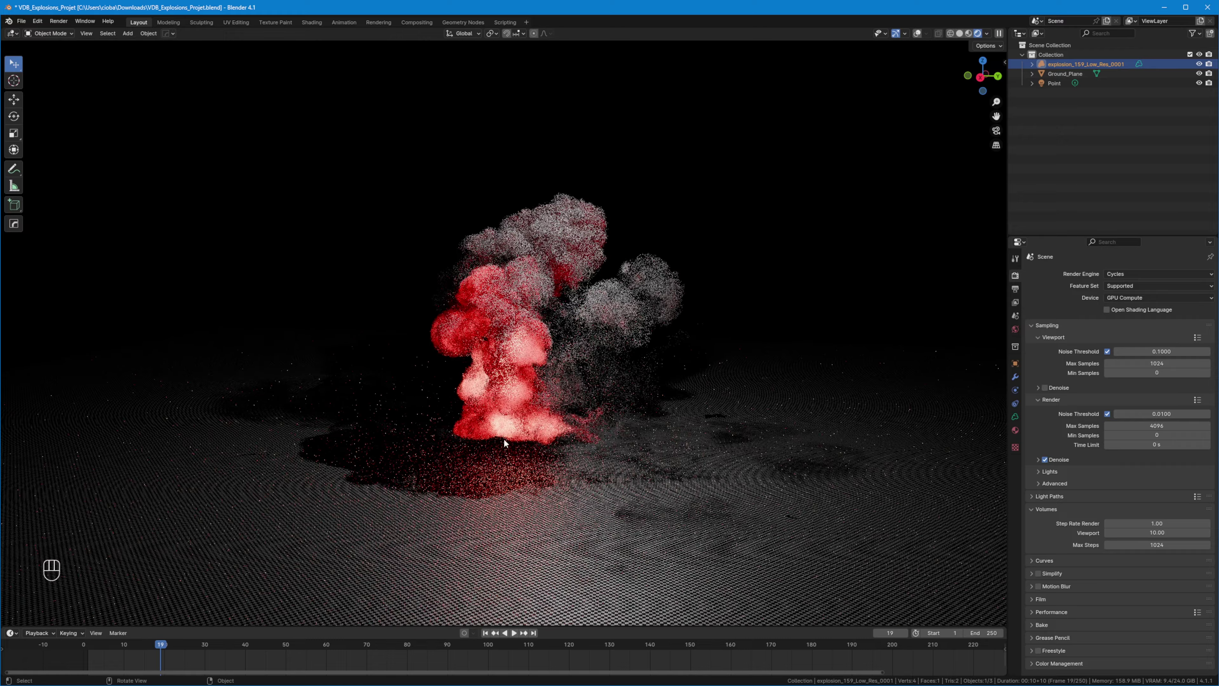
Advance the explosion animation to frame 34, then zoom, orbit and pan closer to the volume.
{"action": "left_click_drag", "start_coordinate": [180, 644], "coordinate": [222, 640]}
{"action": "middle_click_drag", "start_coordinate": [484, 399], "coordinate": [629, 346], "text": "shift"}
{"action": "scroll", "coordinate": [579, 323], "scroll_direction": "up", "scroll_amount": 5}
{"action": "middle_click_drag", "start_coordinate": [609, 414], "coordinate": [575, 391], "text": "shift"}
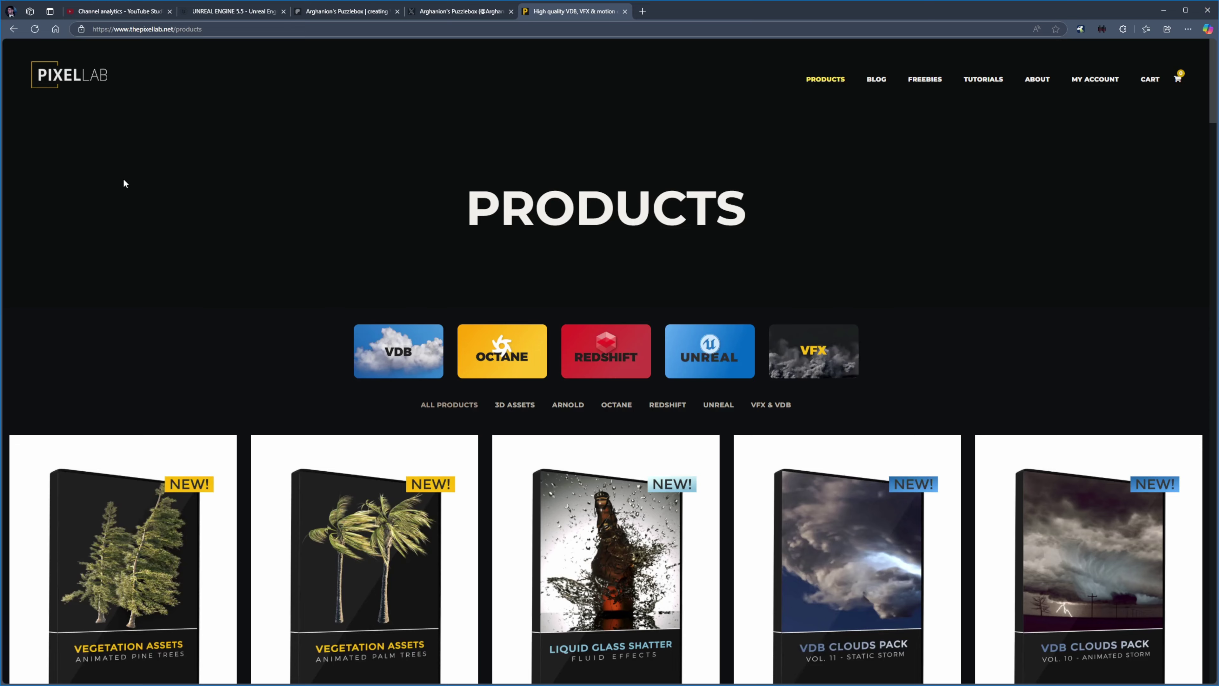
Open the $99 VDB Explosions Volume 5 Atomic product page and scroll down to its preview videos.
{"action": "scroll", "coordinate": [152, 171], "scroll_direction": "down", "scroll_amount": 10}
{"action": "scroll", "coordinate": [682, 300], "scroll_direction": "down", "scroll_amount": 12}
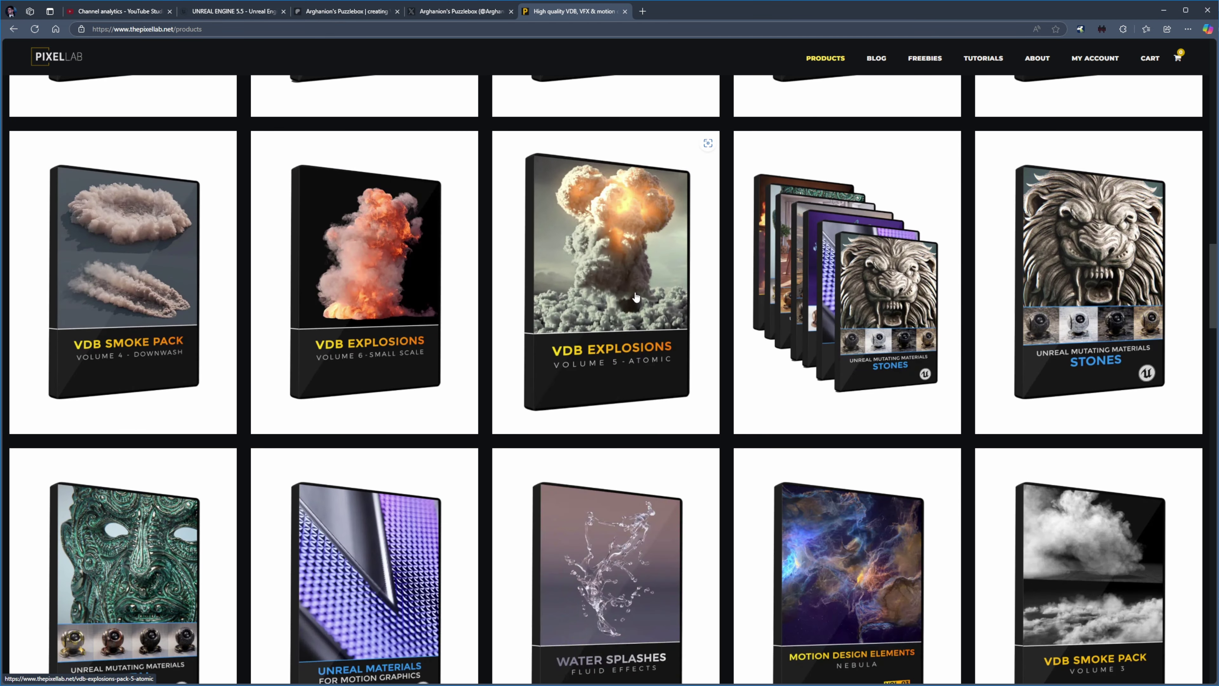
{"action": "left_click", "coordinate": [637, 297]}
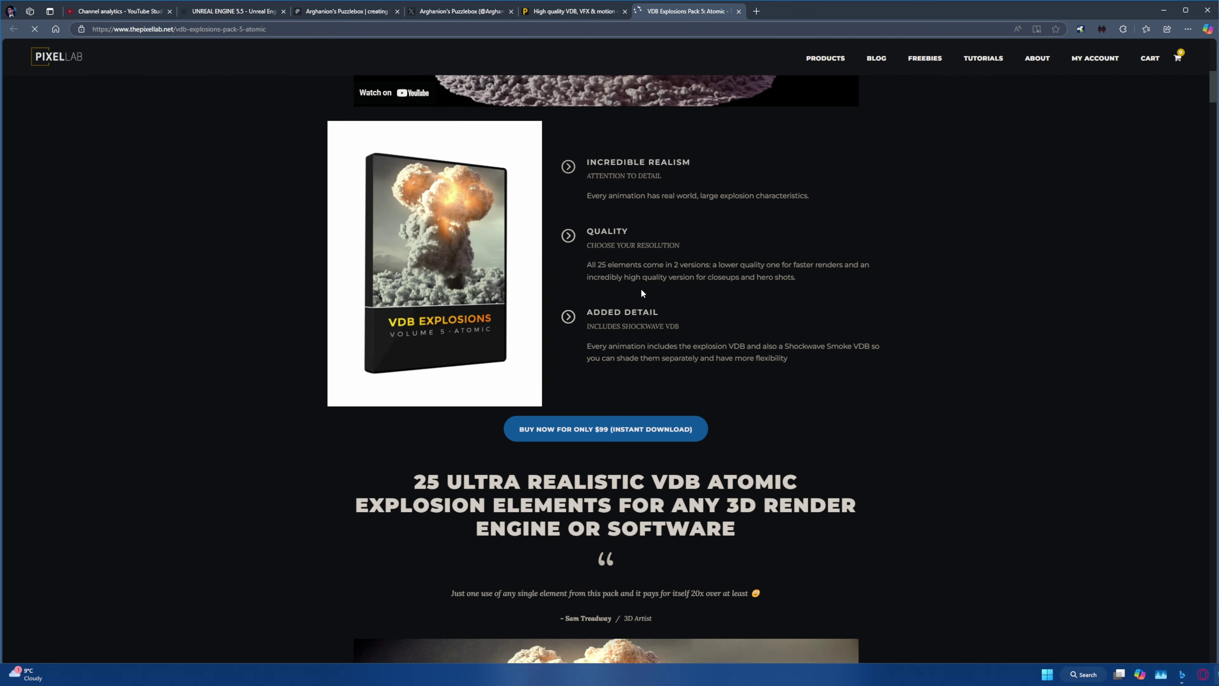
{"action": "scroll", "coordinate": [641, 288], "scroll_direction": "up", "scroll_amount": 6}
{"action": "scroll", "coordinate": [642, 291], "scroll_direction": "down", "scroll_amount": 20}
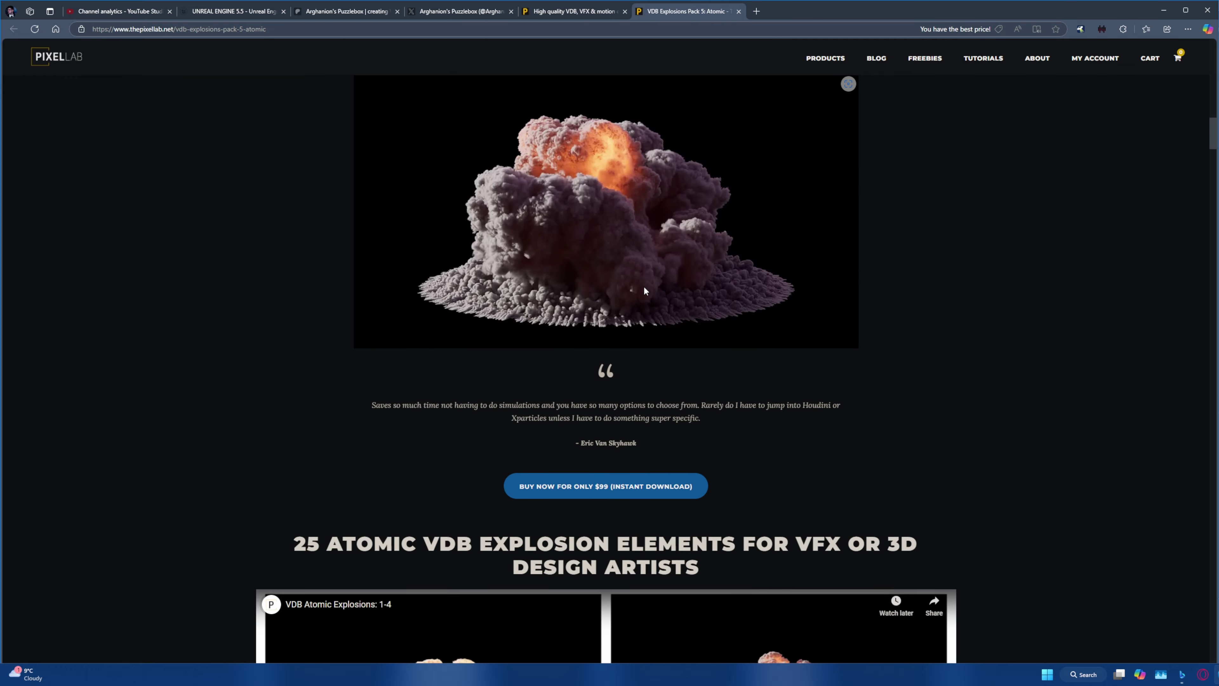
{"action": "scroll", "coordinate": [644, 290], "scroll_direction": "down", "scroll_amount": 15}
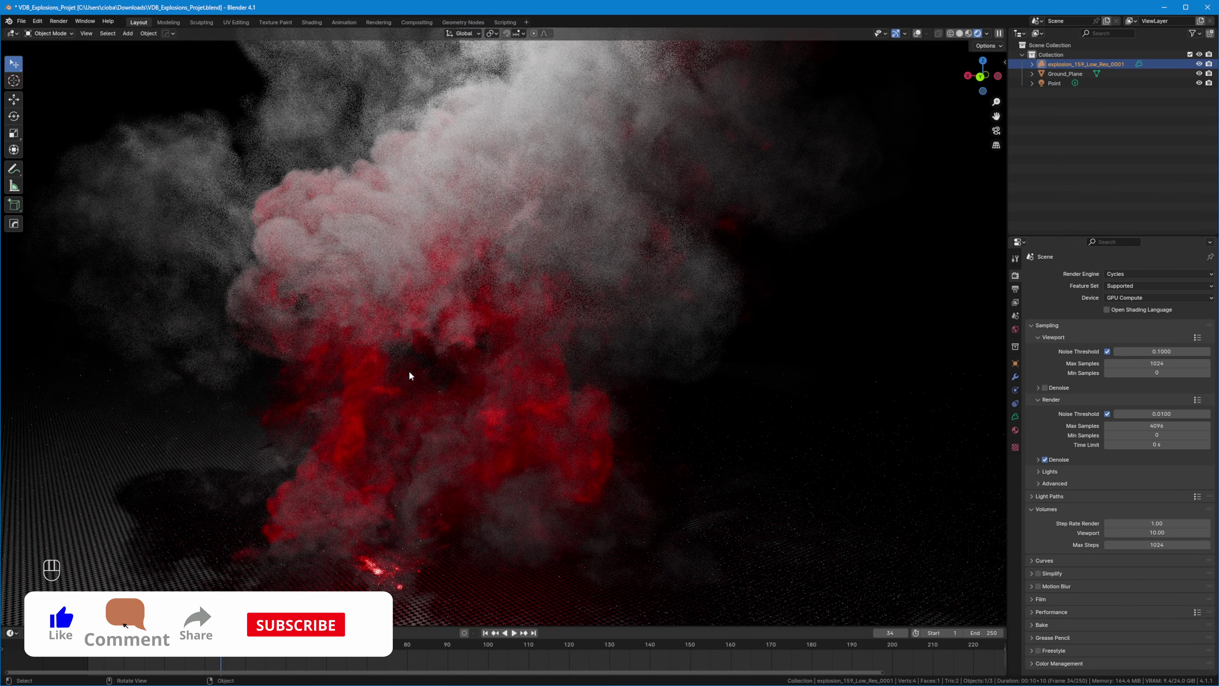
Play the explosion animation in the timeline.
{"action": "key", "text": "space"}
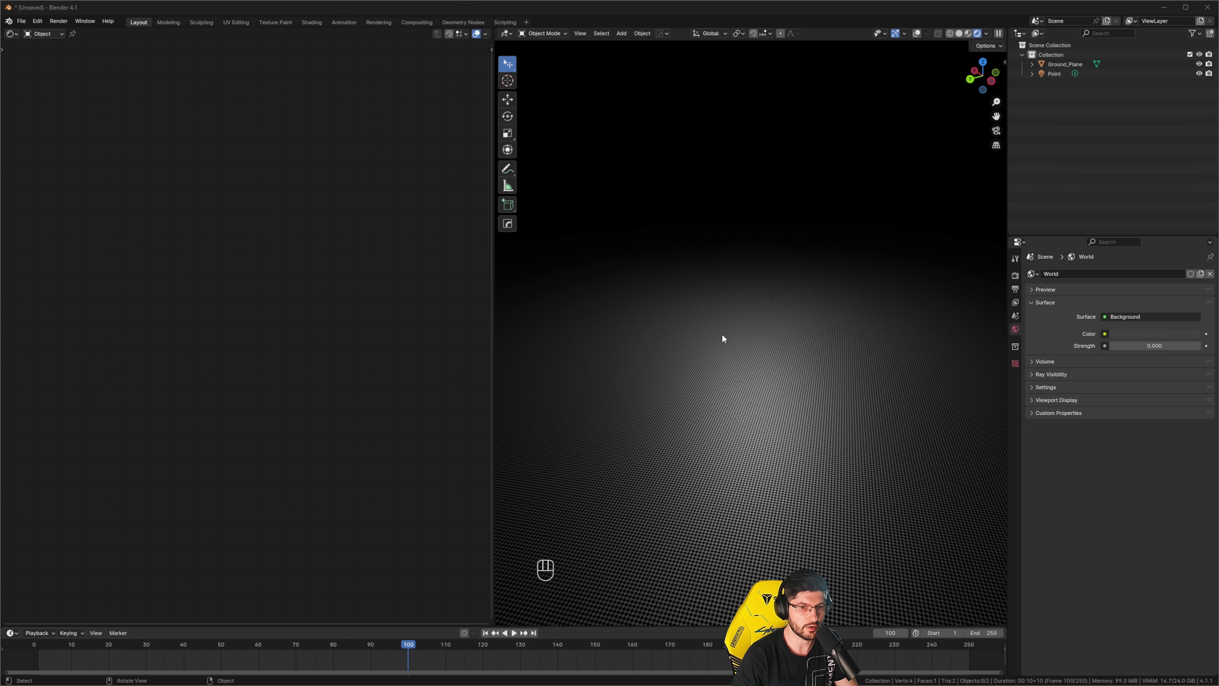
Import explosion_159_Low_Res_0001.vdb from Downloads\explosion_159_Low_Res through Shift+A > Volume > Import OpenVDB.
{"action": "key", "text": "shift+a"}
{"action": "mouse_move", "coordinate": [748, 340]}
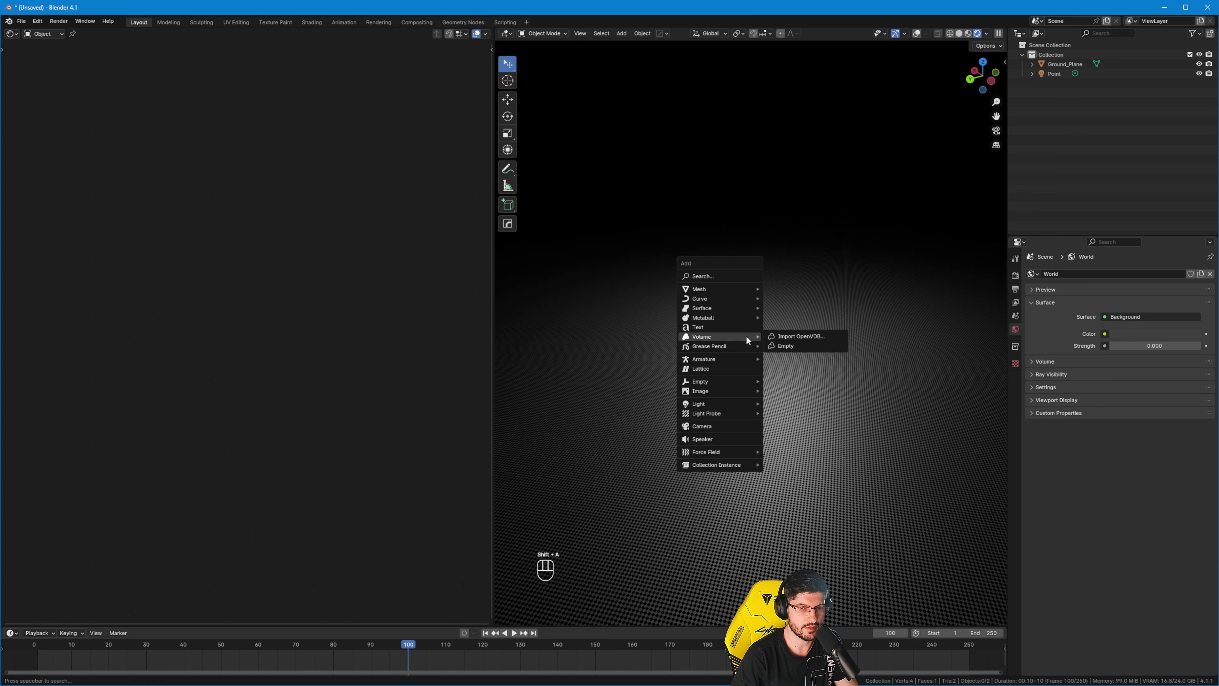
{"action": "left_click", "coordinate": [798, 336]}
{"action": "left_click", "coordinate": [615, 232]}
{"action": "type", "text": "C:\\Users\\cioba\\Downloads\\explosion_159_Low_Res"}
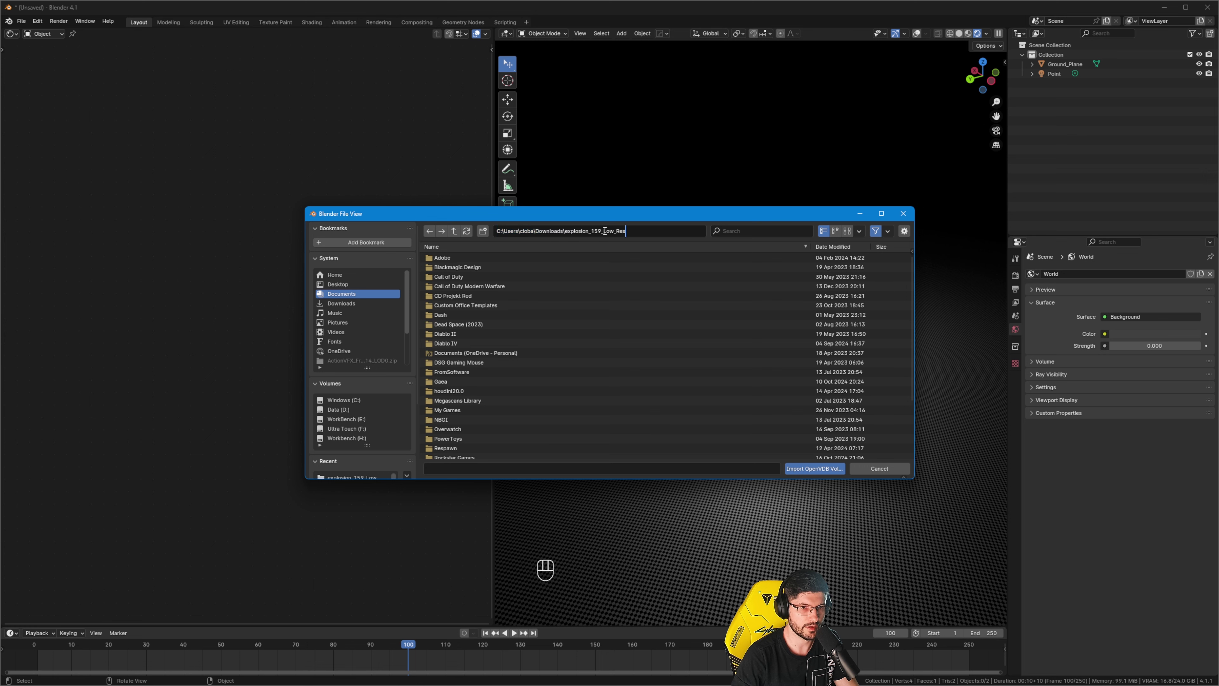
{"action": "key", "text": "Return"}
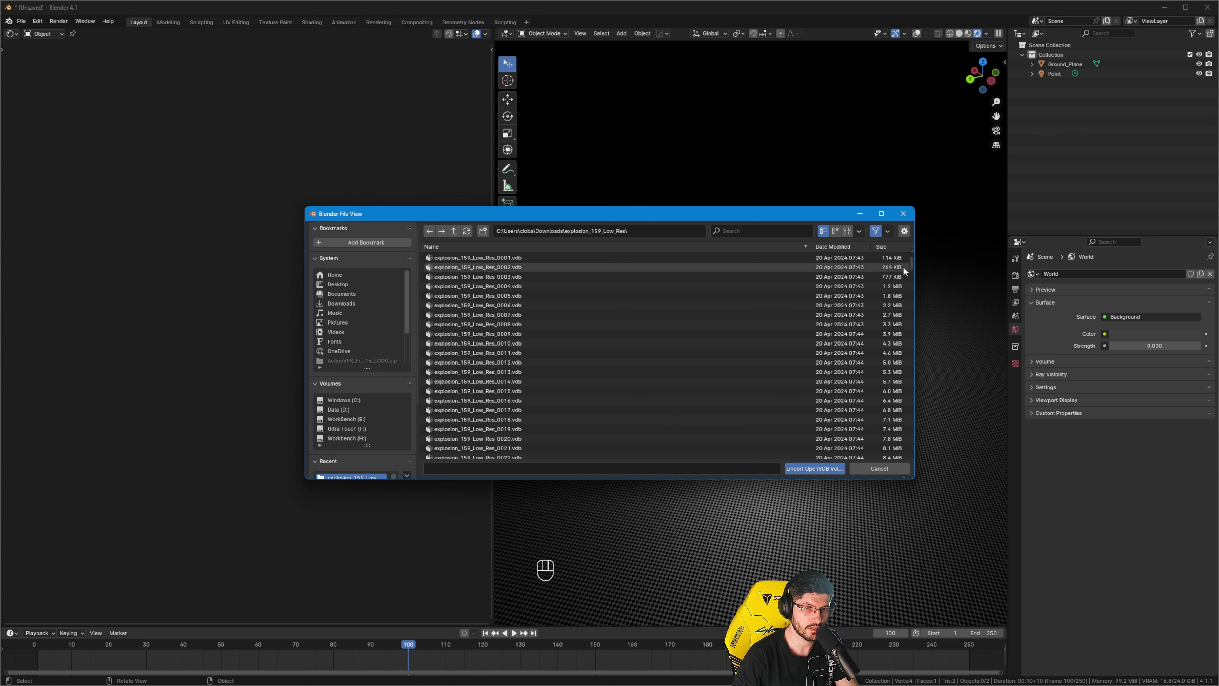
{"action": "left_click_drag", "start_coordinate": [911, 263], "coordinate": [928, 464]}
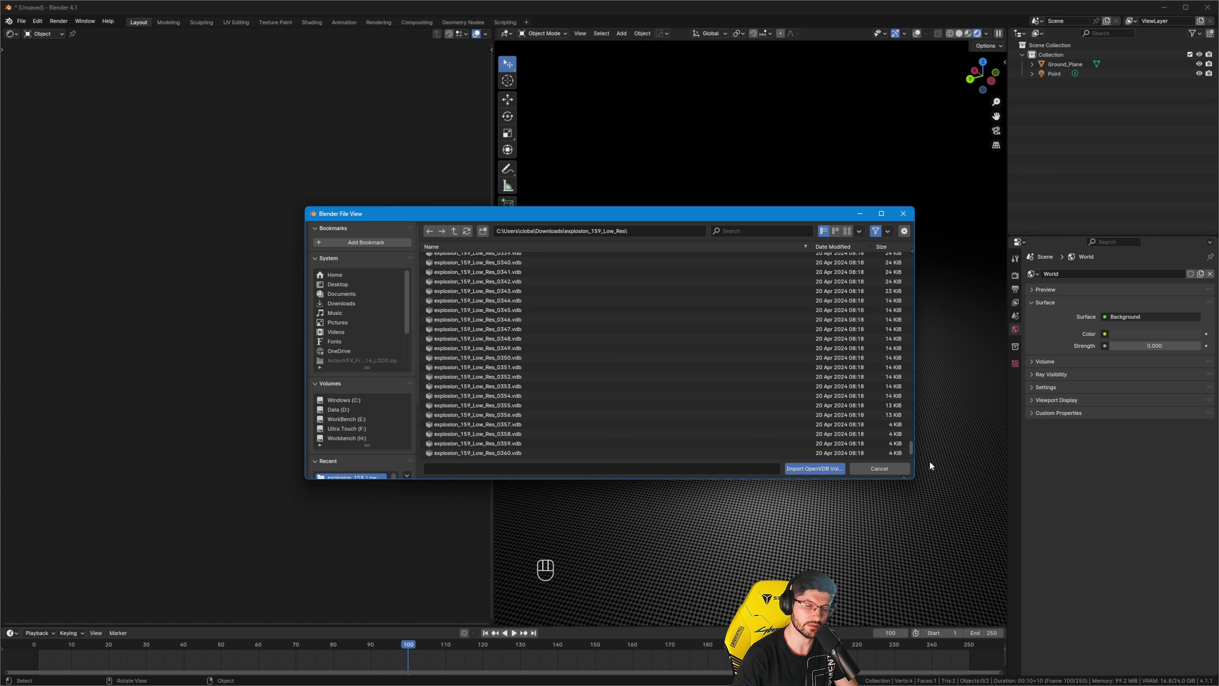
{"action": "left_click_drag", "start_coordinate": [911, 447], "coordinate": [908, 262]}
{"action": "left_click", "coordinate": [501, 258]}
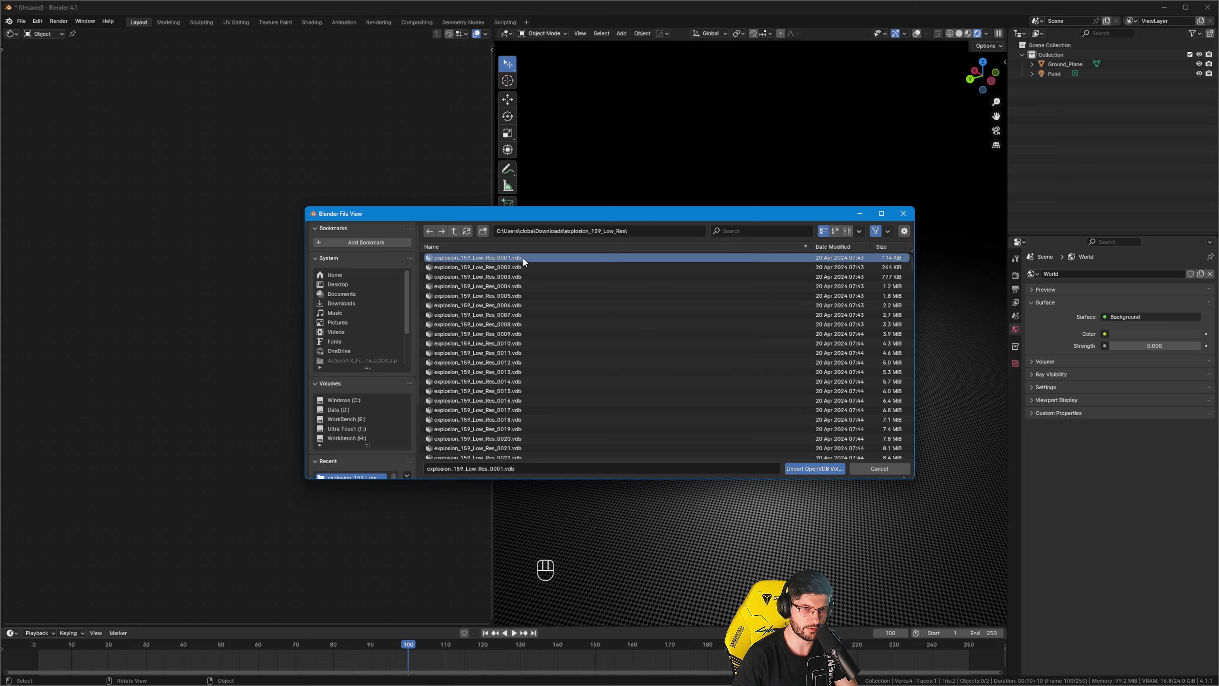
{"action": "left_click", "coordinate": [821, 469]}
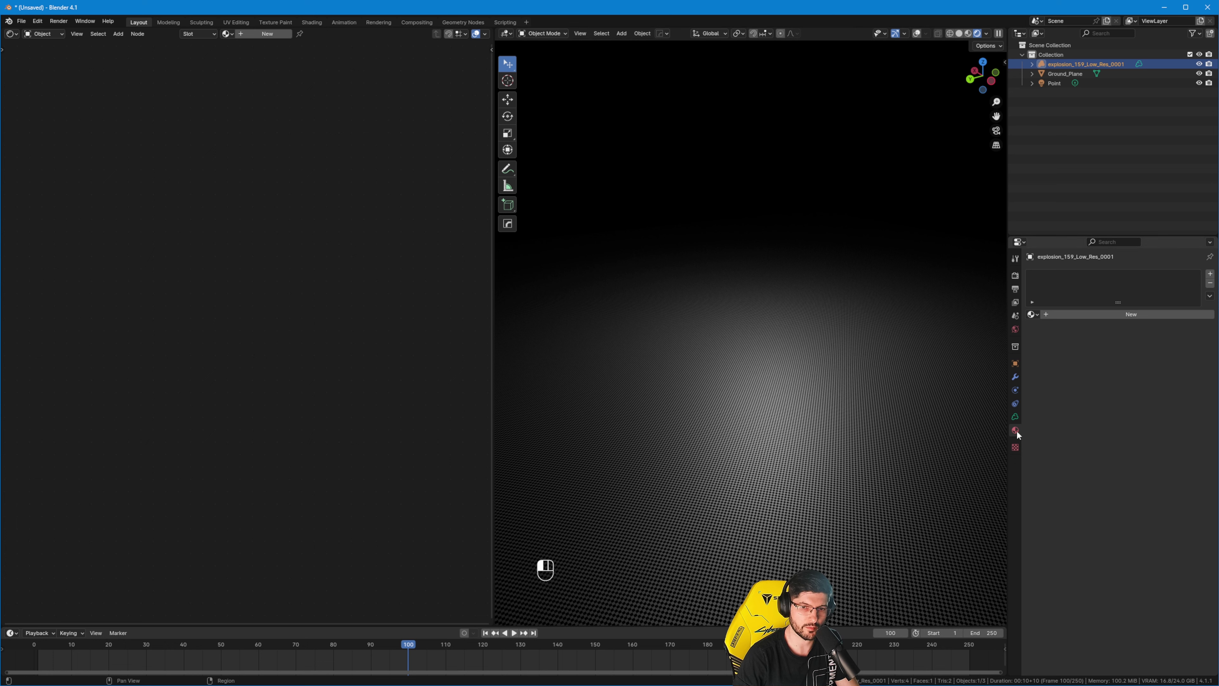
Add a new Principled Volume material to the explosion and rename it VDB_Material.
{"action": "left_click", "coordinate": [1070, 315]}
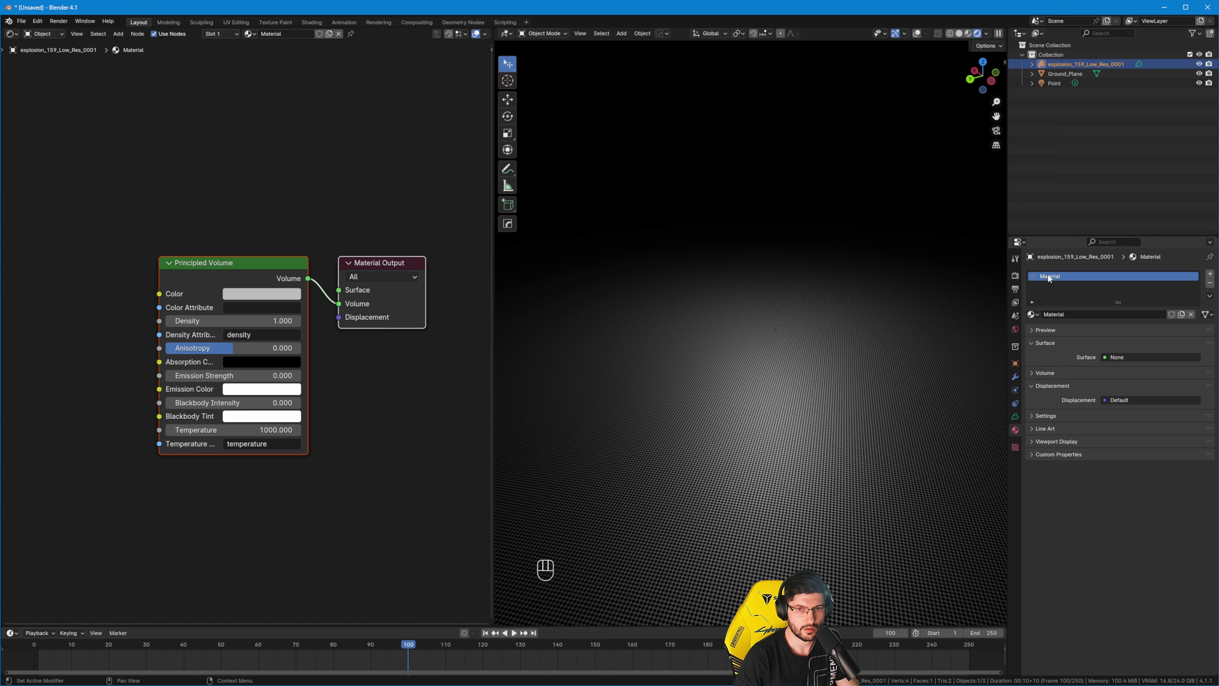
{"action": "key", "text": "F2"}
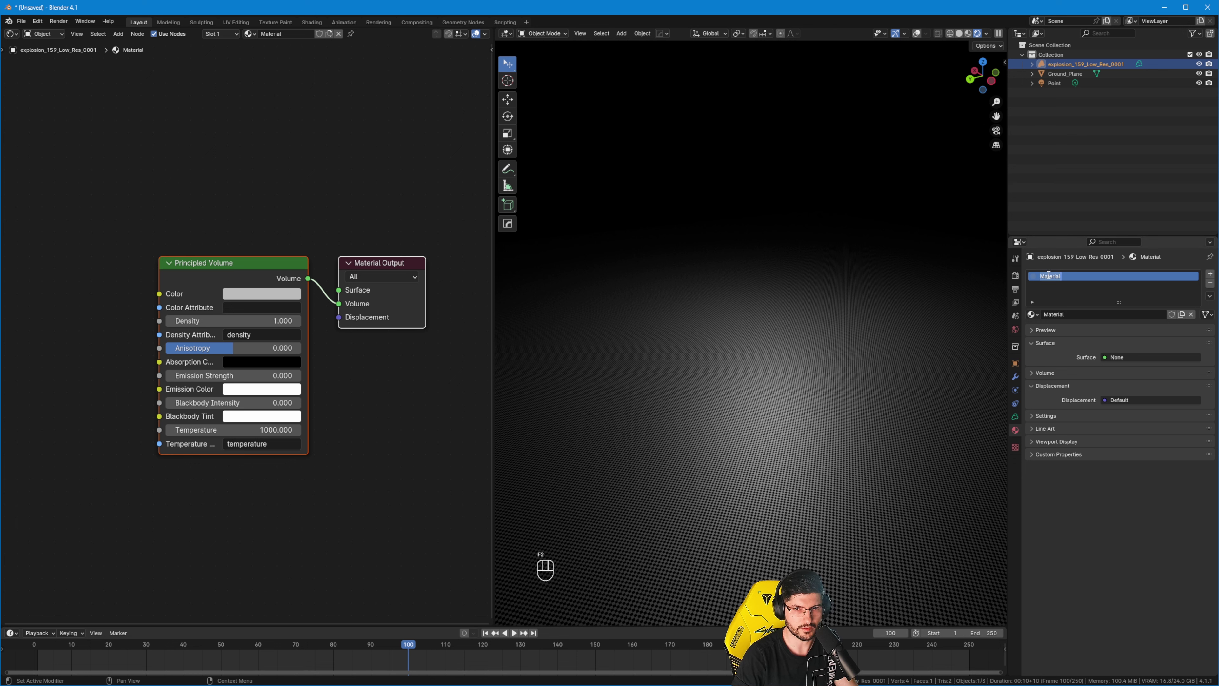
{"action": "type", "text": "VDB_Mater"}
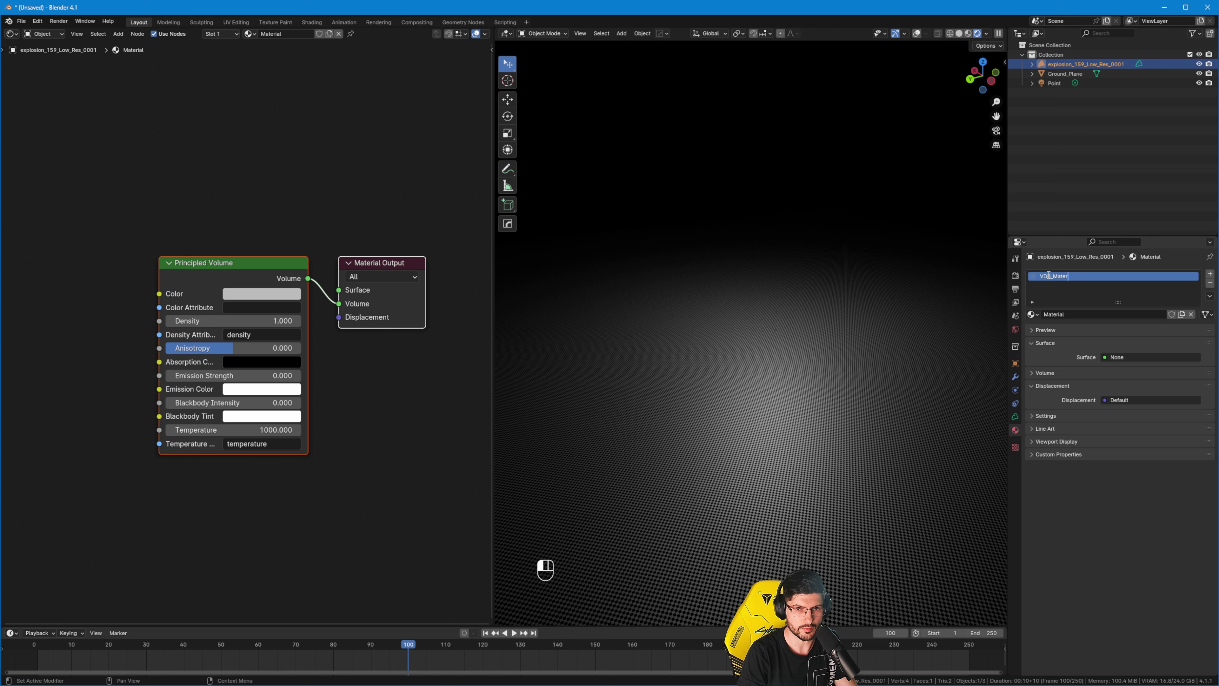
{"action": "key", "text": "Return"}
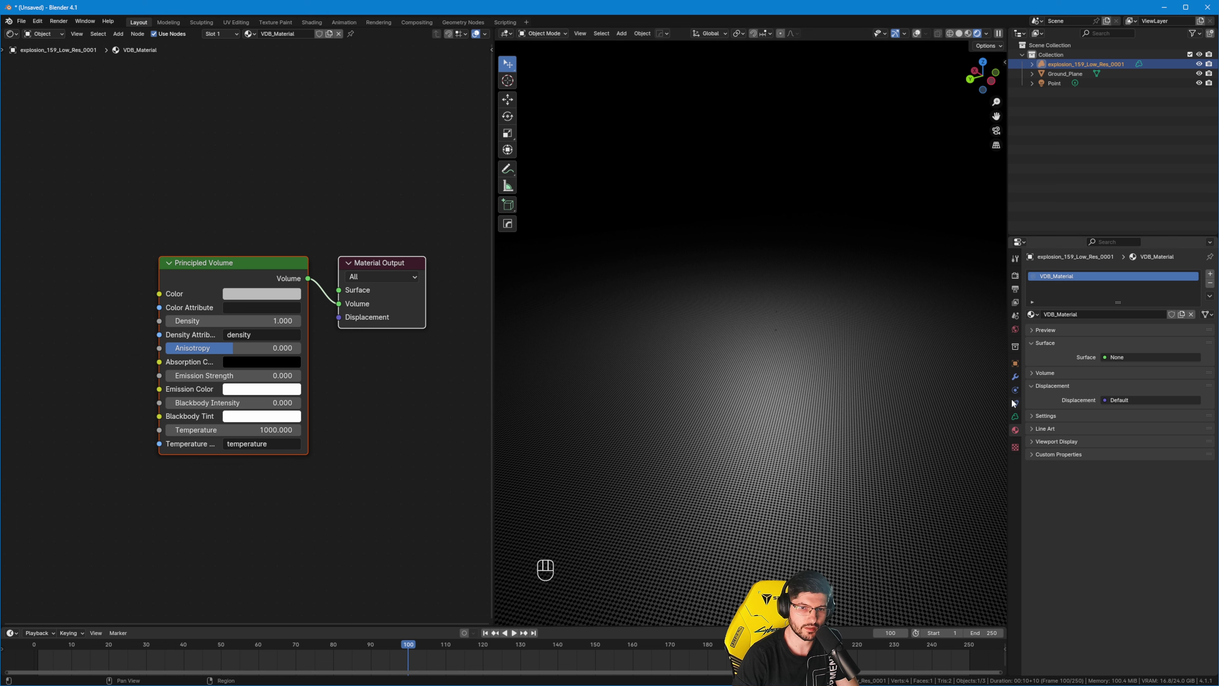
In the volume data settings, mark the OpenVDB file as a Sequence with 360 frames.
{"action": "left_click", "coordinate": [1015, 417]}
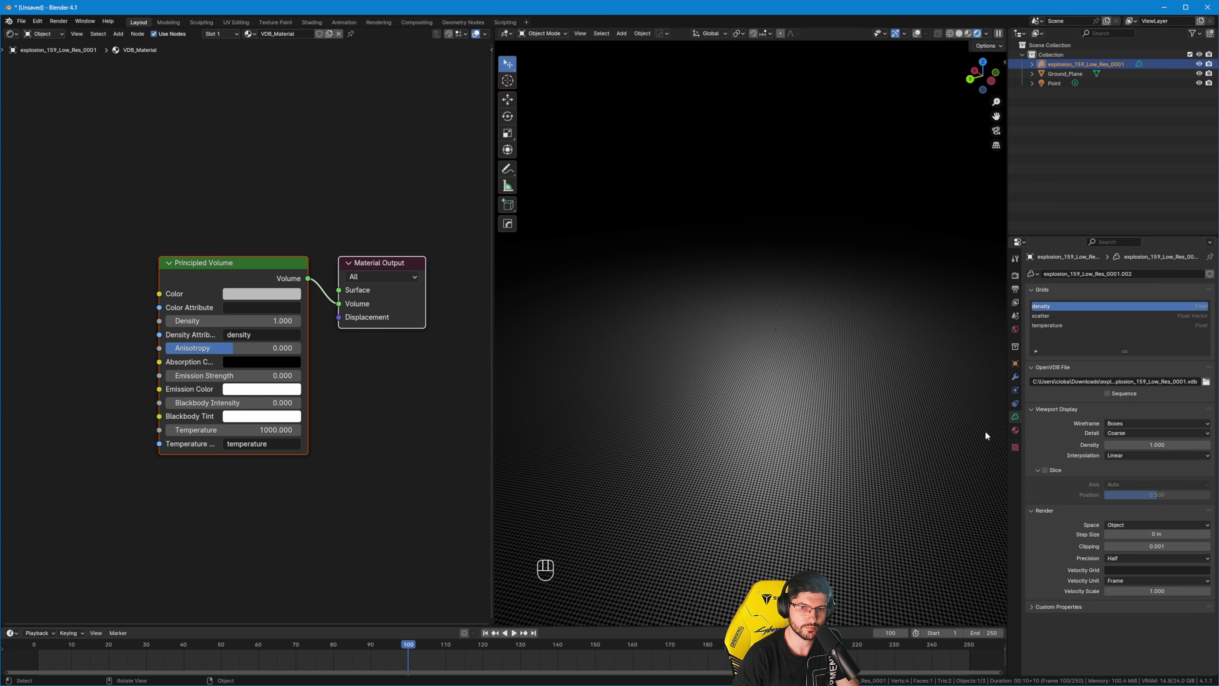
{"action": "left_click", "coordinate": [1106, 395]}
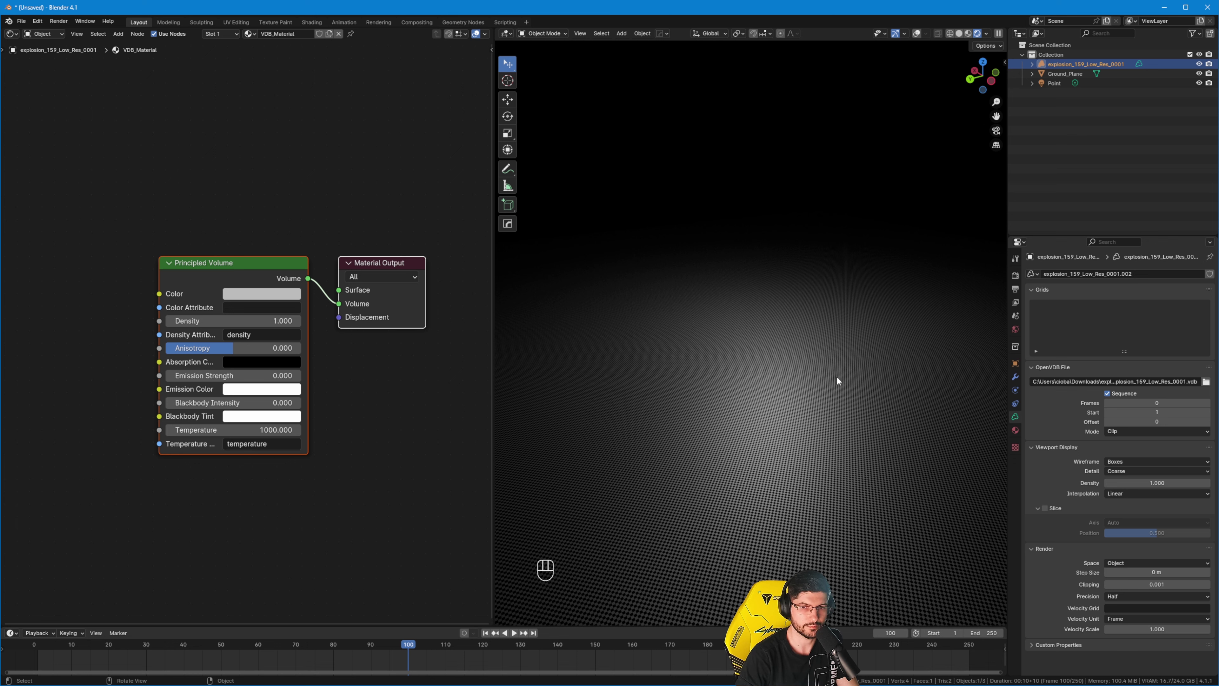
{"action": "left_click", "coordinate": [1142, 403]}
{"action": "type", "text": "360"}
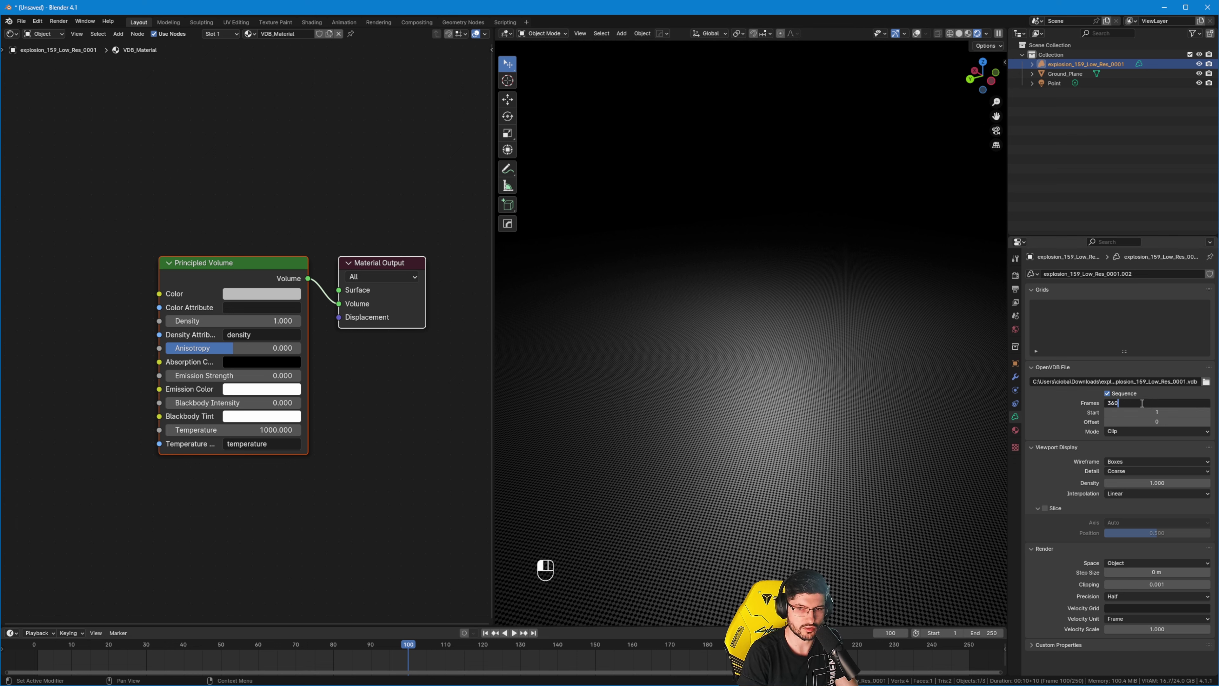
{"action": "key", "text": "Return"}
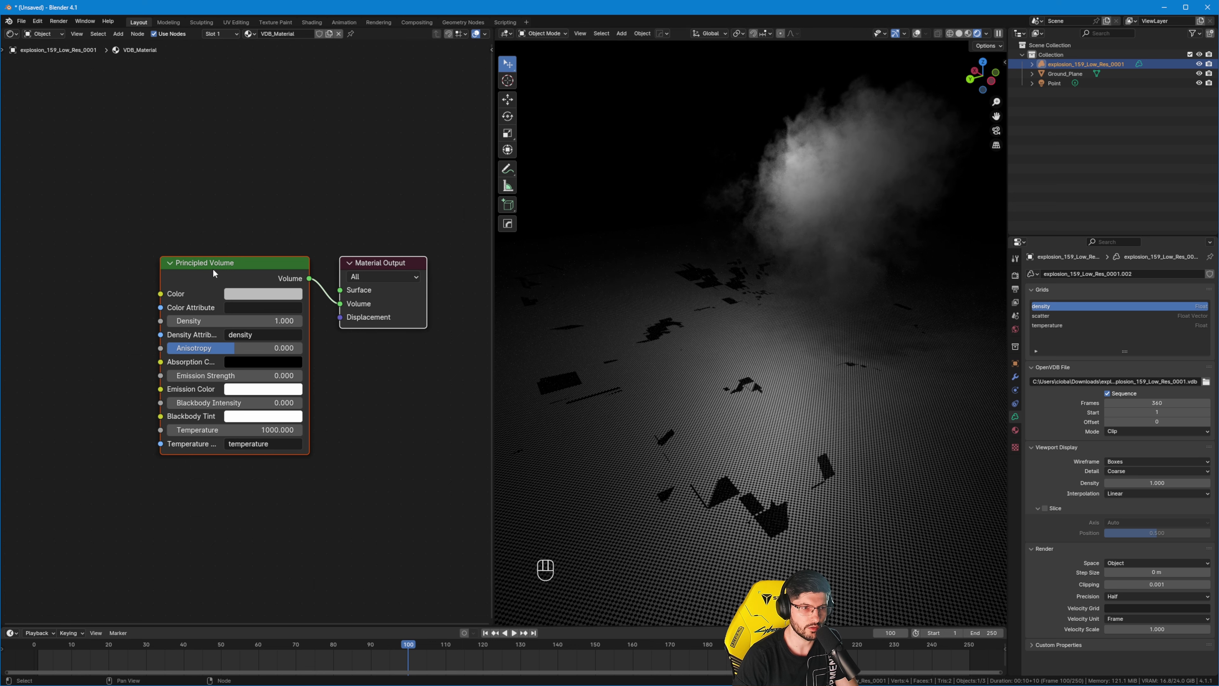
Nudge the Principled Volume node right and compare it against the ground plane's material nodes.
{"action": "left_click_drag", "start_coordinate": [215, 273], "coordinate": [234, 270]}
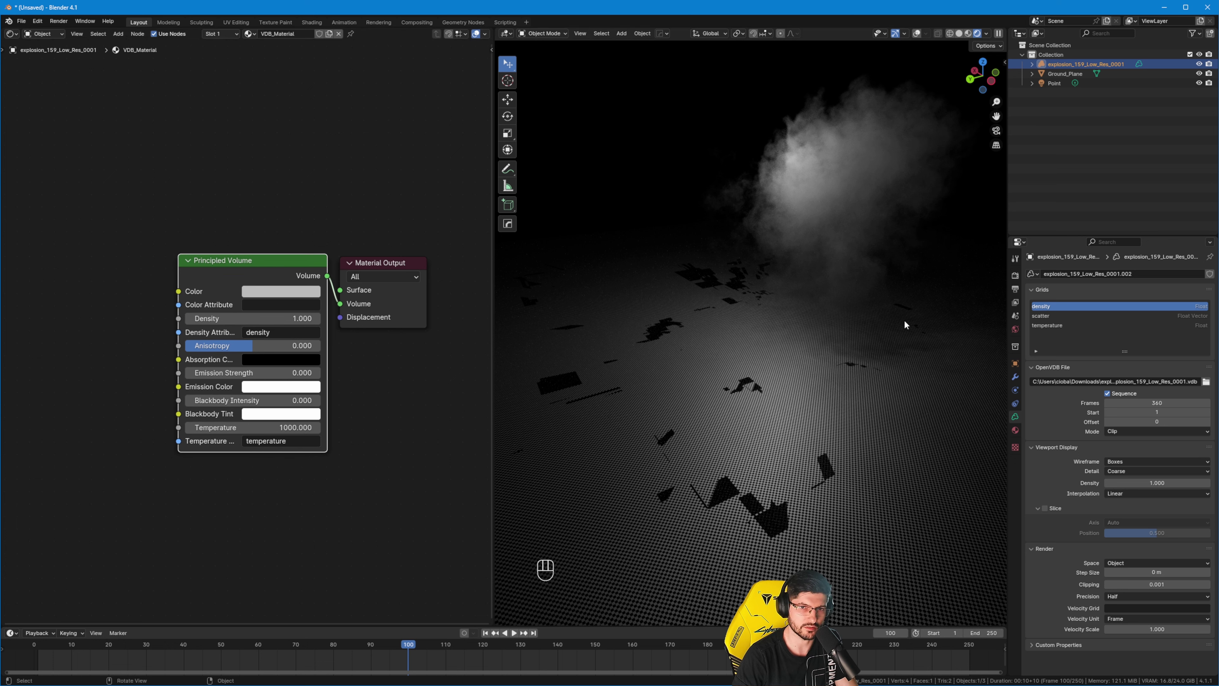
{"action": "left_click", "coordinate": [1064, 74]}
{"action": "left_click", "coordinate": [1062, 67]}
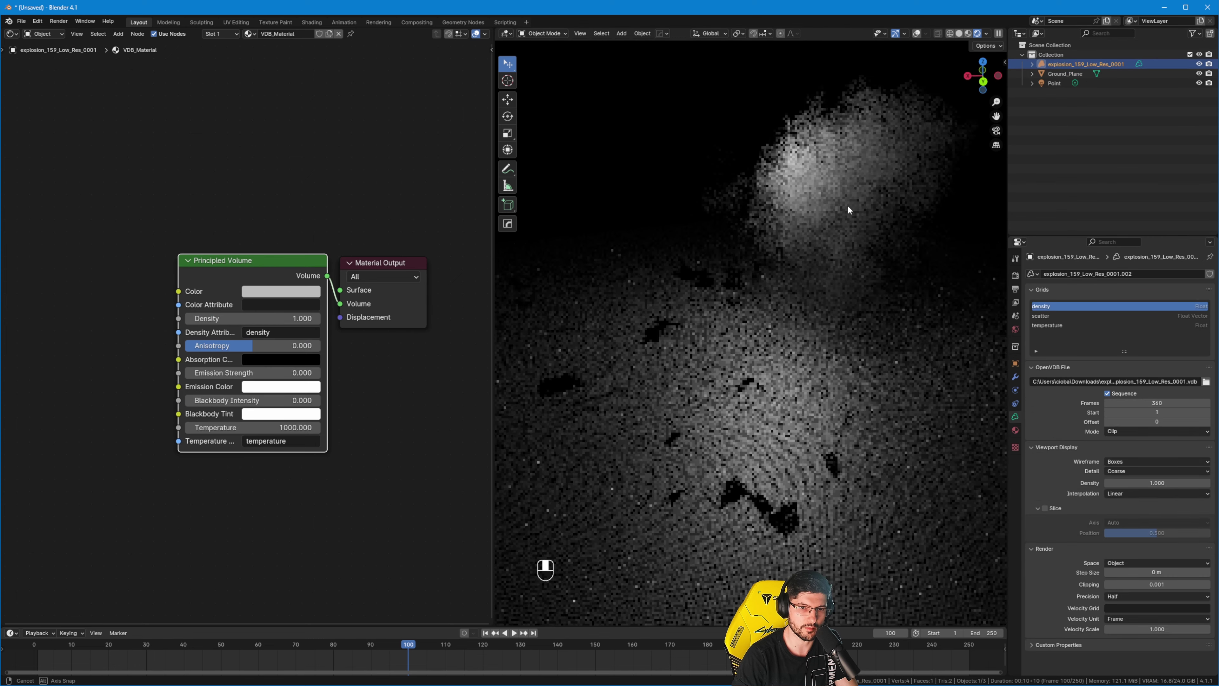
Lower the explosion volume along Z toward the ground and turn viewport overlays back on.
{"action": "middle_click_drag", "start_coordinate": [844, 208], "coordinate": [795, 286]}
{"action": "key", "text": "g"}
{"action": "key", "text": "z"}
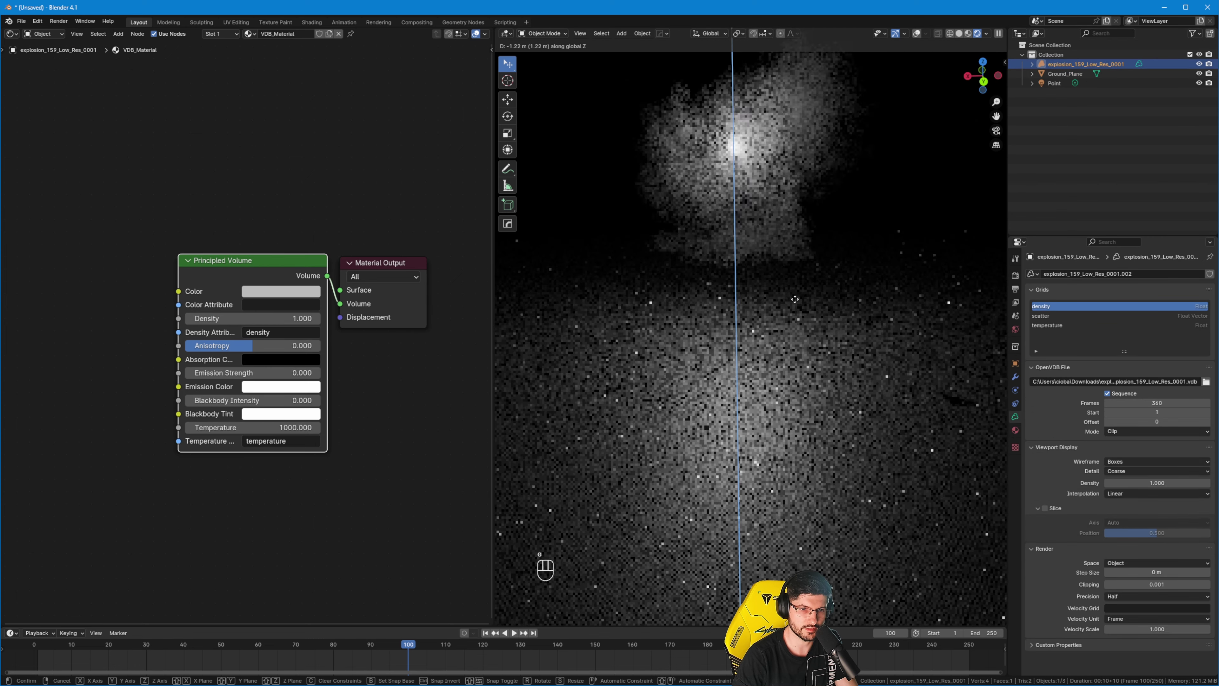
{"action": "left_click", "coordinate": [828, 373]}
{"action": "middle_click_drag", "start_coordinate": [828, 373], "coordinate": [822, 207]}
{"action": "scroll", "coordinate": [823, 214], "scroll_direction": "down", "scroll_amount": 3}
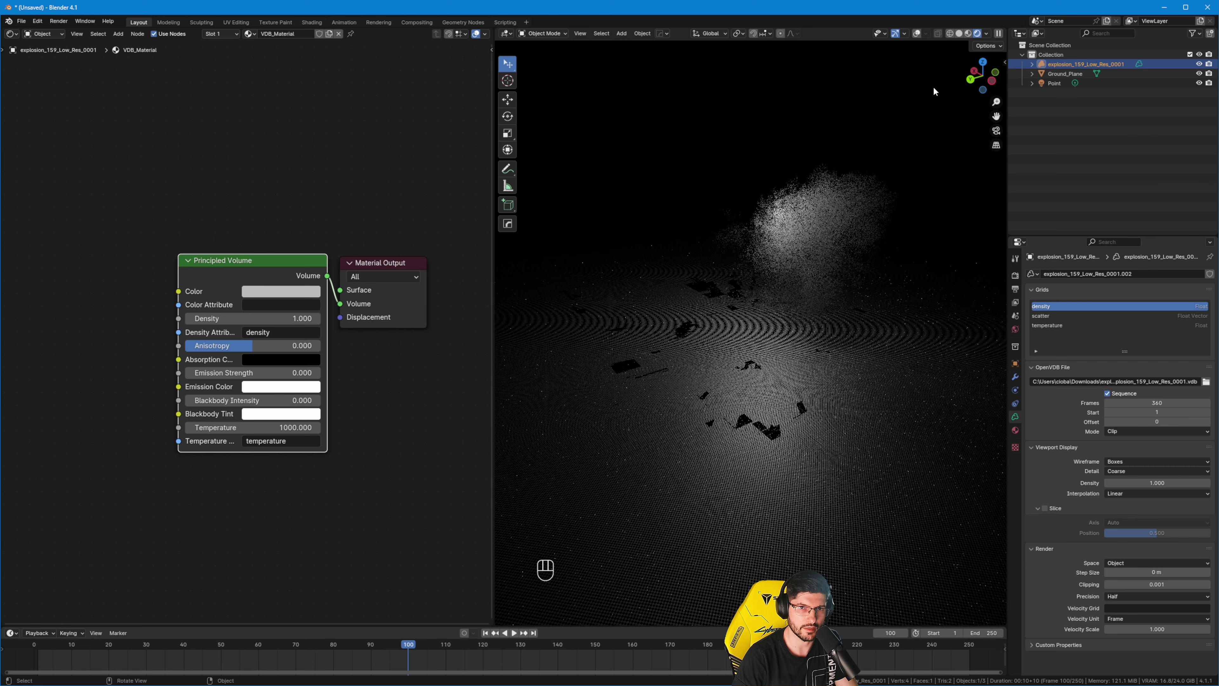
{"action": "left_click", "coordinate": [916, 34]}
{"action": "middle_click_drag", "start_coordinate": [867, 163], "coordinate": [863, 245], "text": "shift"}
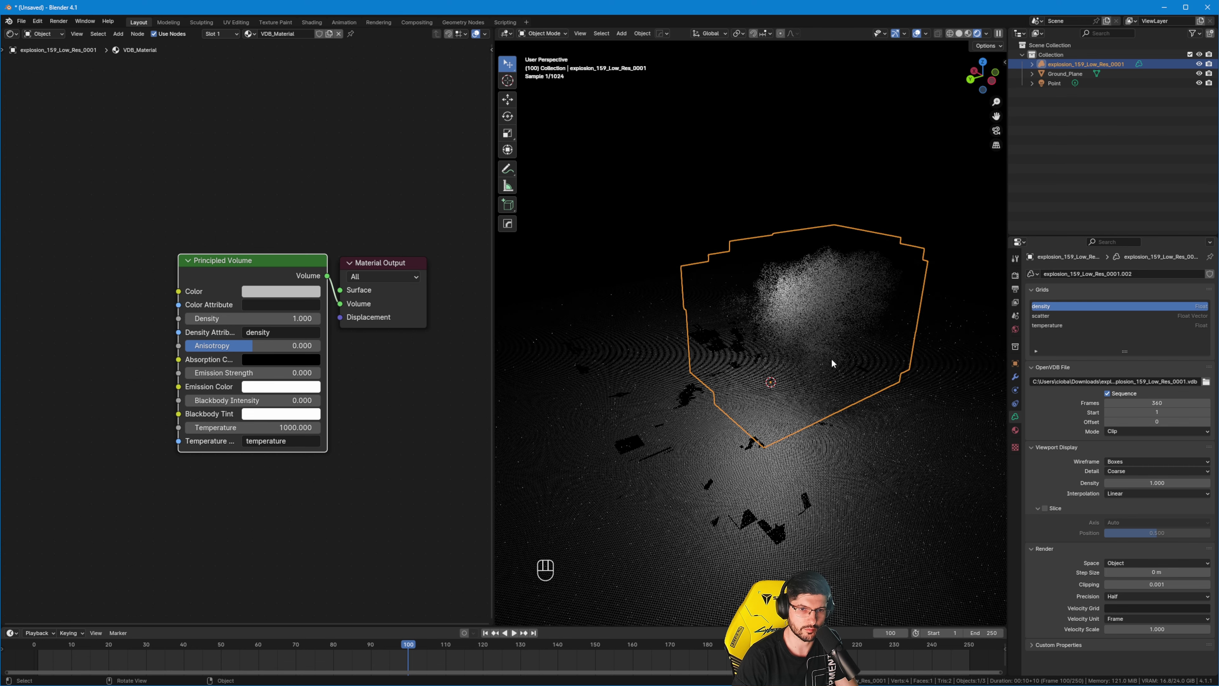
Check the point light and ground plane, move the explosion along Y, then select the density grid.
{"action": "left_click", "coordinate": [1057, 87]}
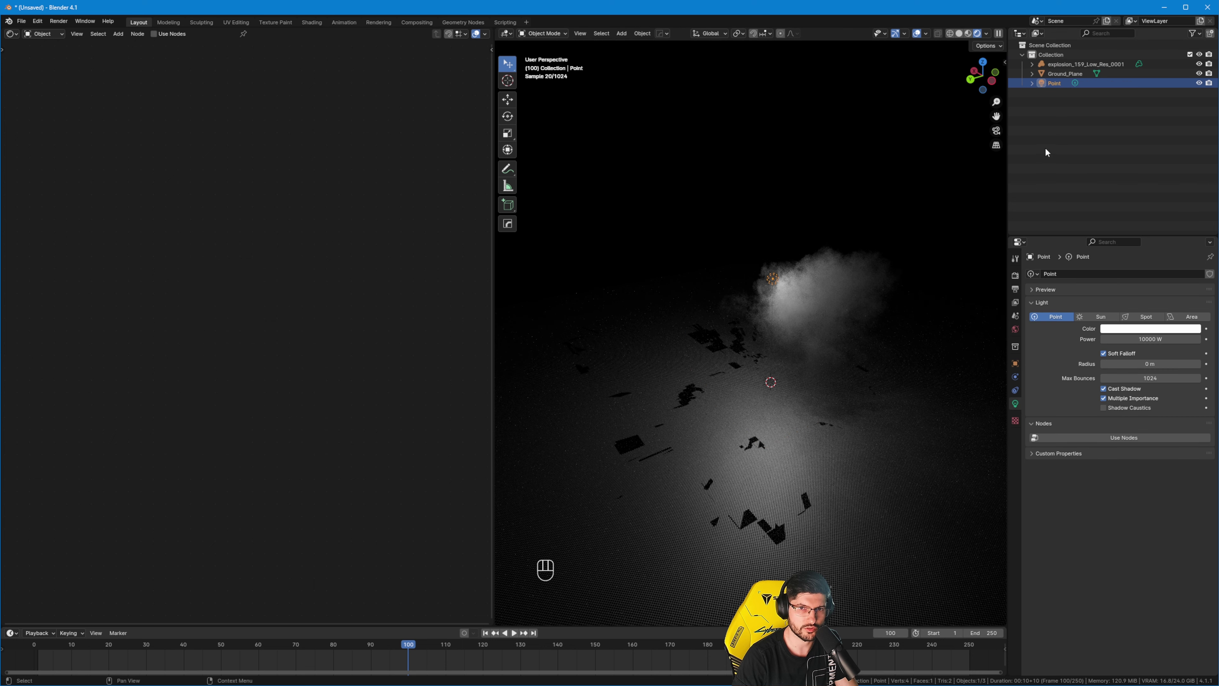
{"action": "left_click", "coordinate": [1065, 72]}
{"action": "left_click", "coordinate": [1064, 64]}
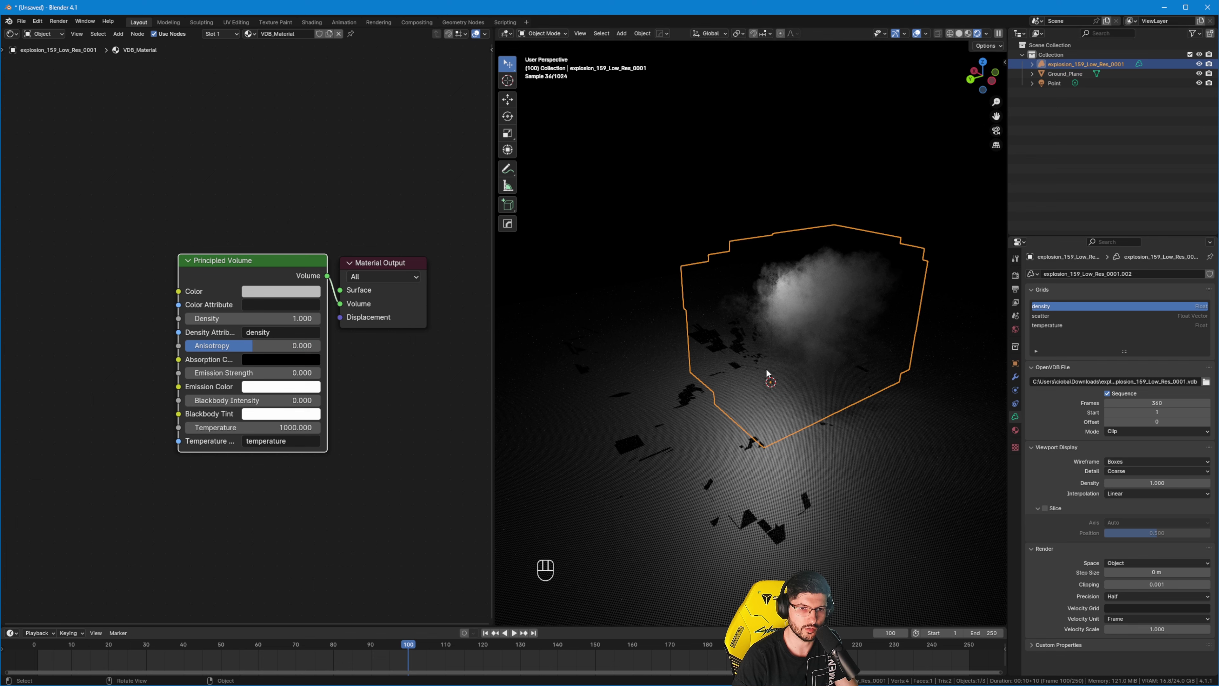
{"action": "key", "text": "g"}
{"action": "key", "text": "y"}
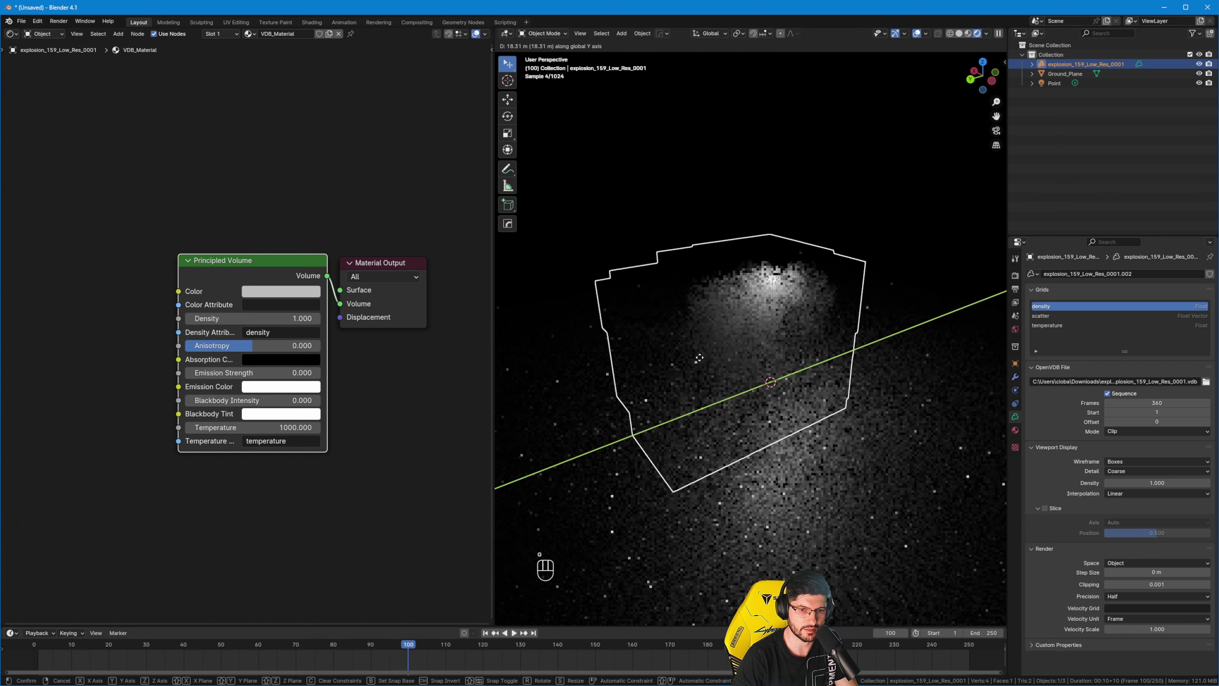
{"action": "left_click", "coordinate": [791, 371]}
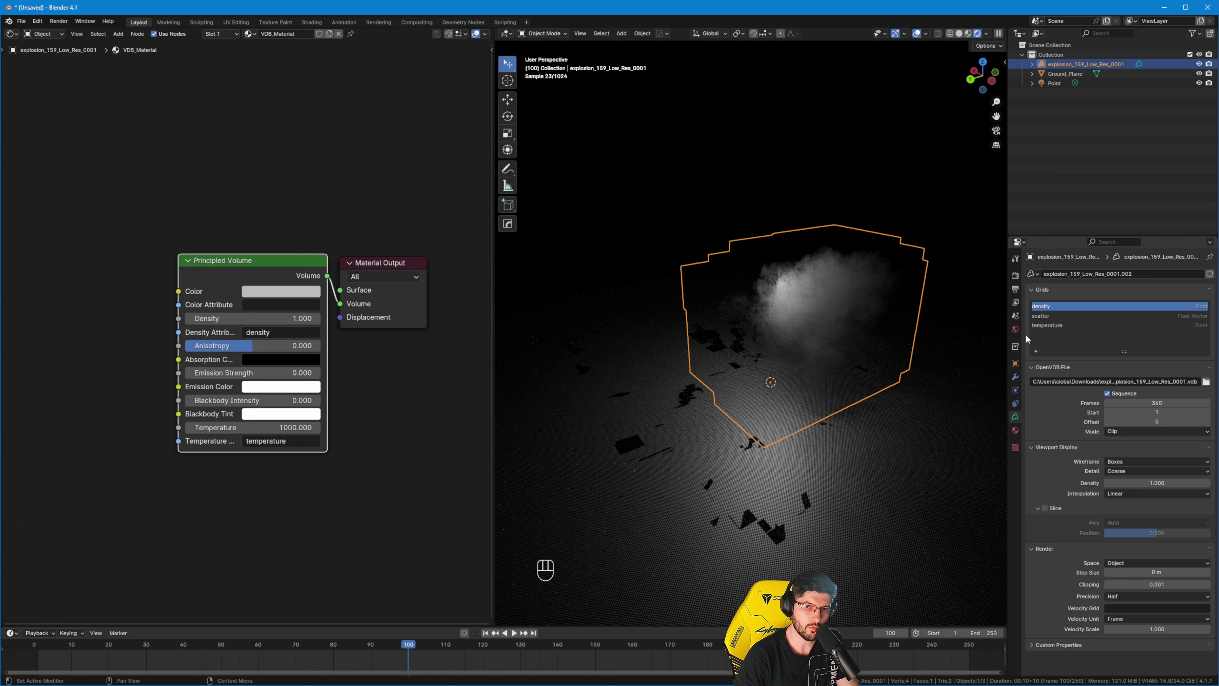
{"action": "left_click", "coordinate": [1046, 308]}
Make temperature the active grid, try other frame offsets, and reset the sequence offset to 0.
{"action": "left_click", "coordinate": [1055, 325]}
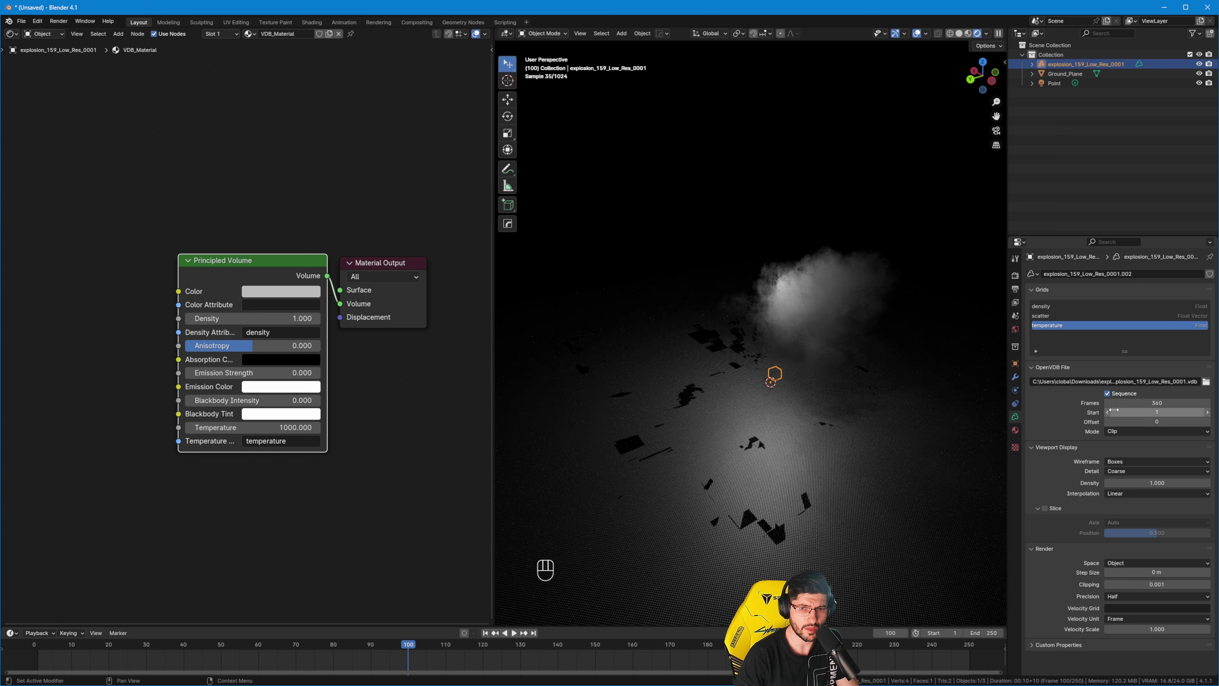
{"action": "mouse_move", "coordinate": [1136, 423]}
{"action": "left_mouse_down"}
{"action": "mouse_move", "coordinate": [1215, 422]}
{"action": "mouse_move", "coordinate": [1145, 422]}
{"action": "left_mouse_up"}
{"action": "left_click", "coordinate": [1126, 423]}
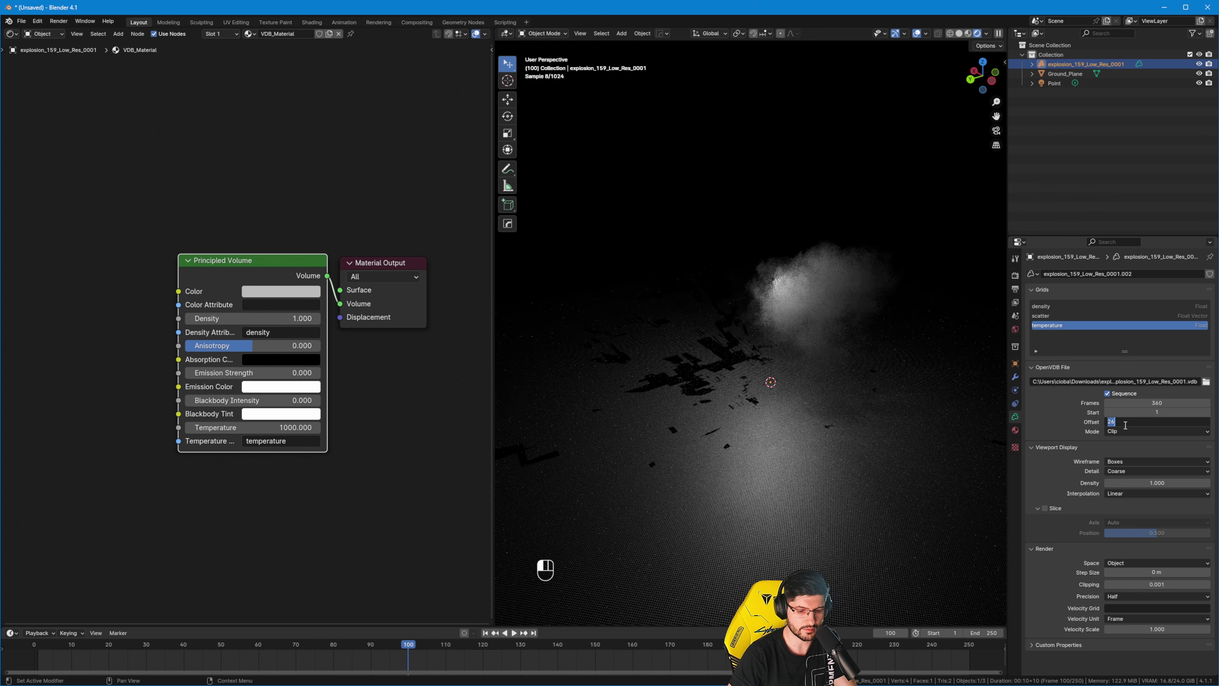
{"action": "type", "text": "0"}
{"action": "key", "text": "Return"}
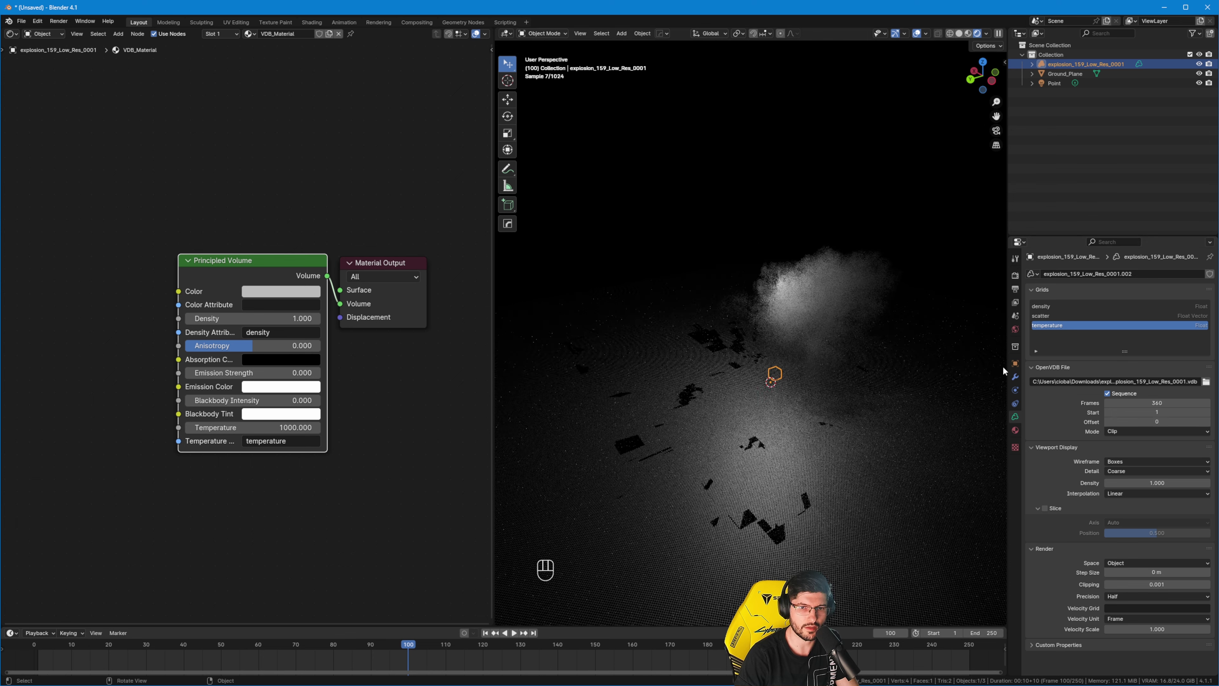
{"action": "left_click", "coordinate": [1015, 276]}
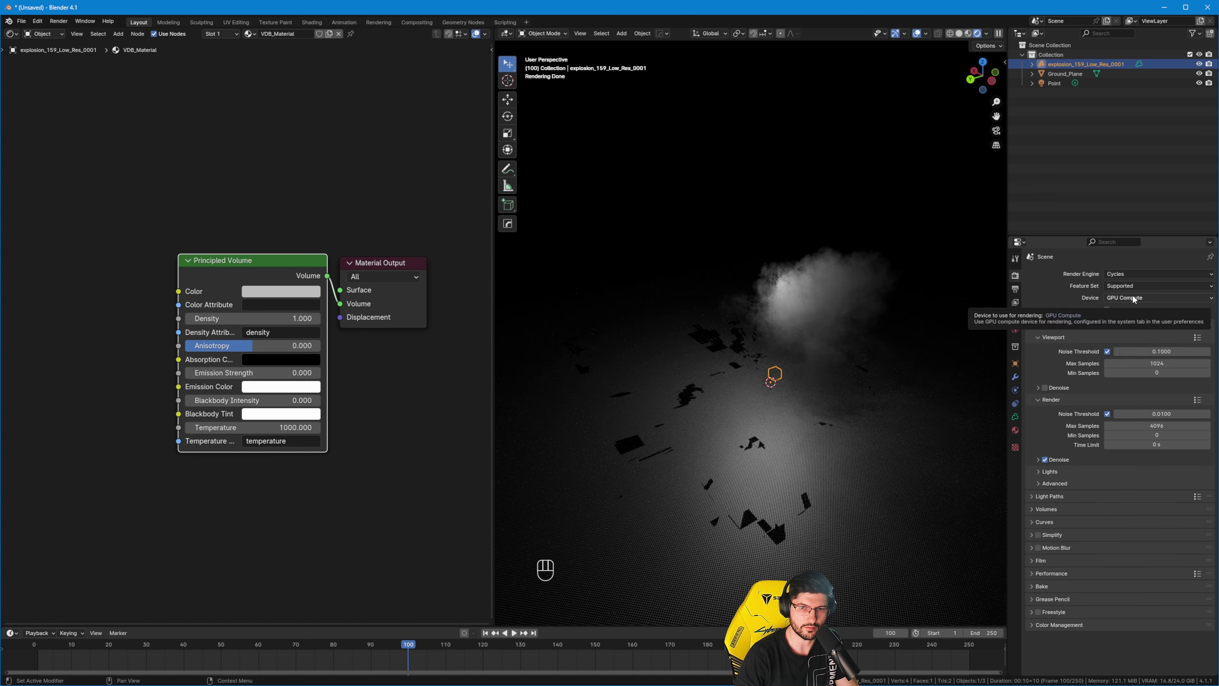
Preview the explosion in EEVEE, switch the render engine back to Cycles, and reopen the volume data settings.
{"action": "left_click", "coordinate": [1133, 271]}
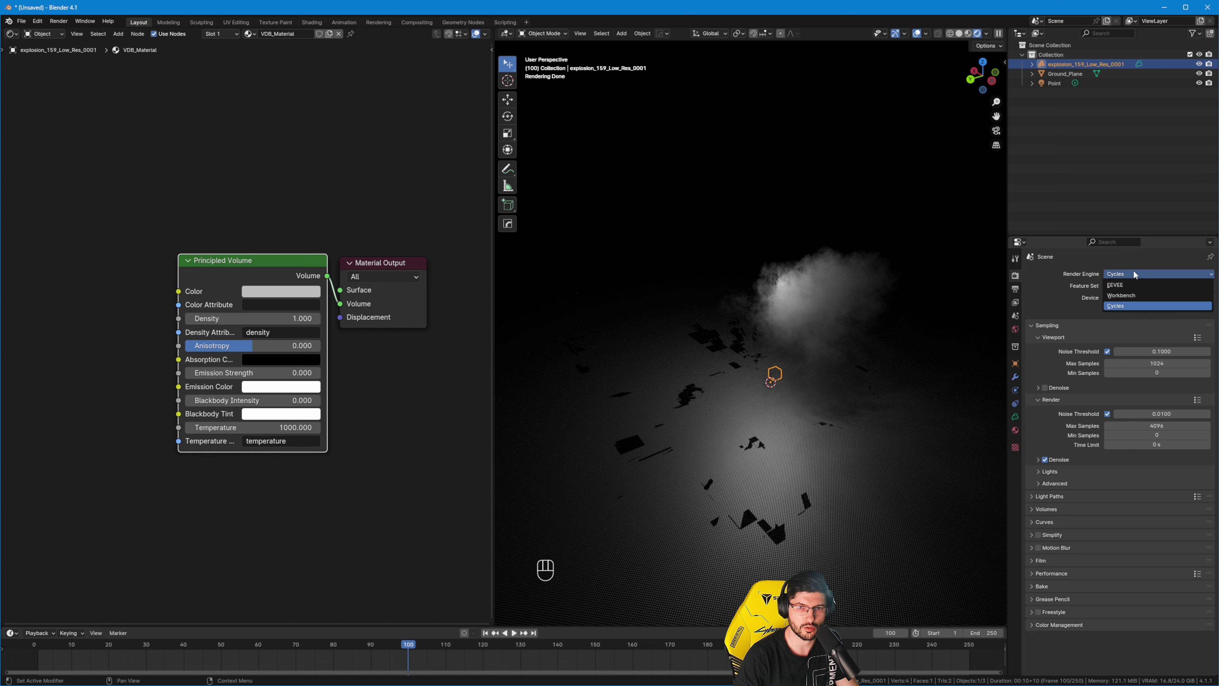
{"action": "left_click", "coordinate": [1140, 279]}
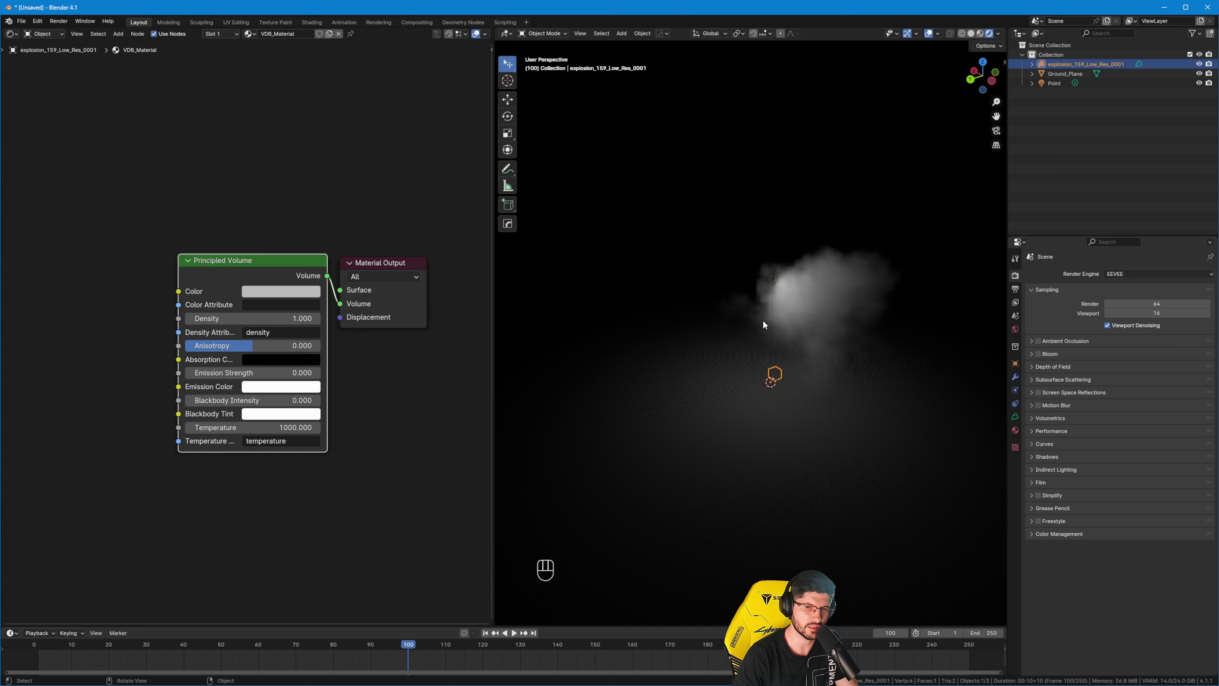
{"action": "left_click", "coordinate": [1134, 272]}
{"action": "left_click", "coordinate": [1130, 306]}
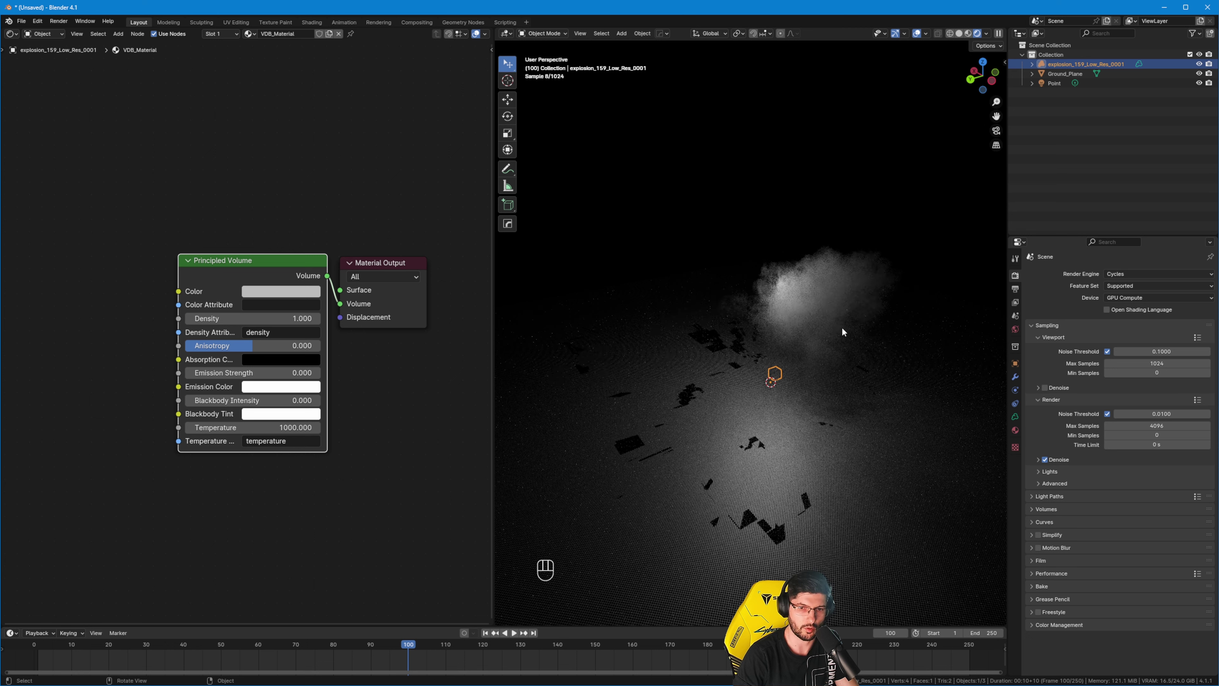
{"action": "left_click", "coordinate": [1016, 417]}
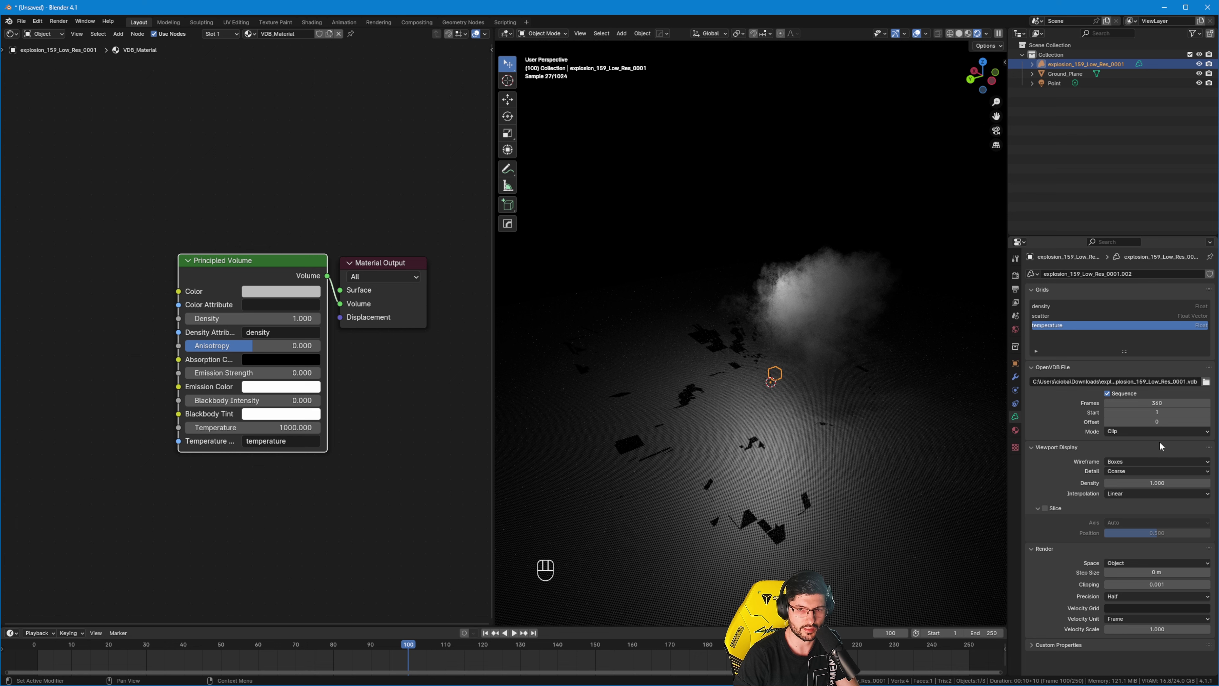
Rewind the timeline to frame 0 and play the explosion until frame 18.
{"action": "left_click_drag", "start_coordinate": [403, 649], "coordinate": [193, 648]}
{"action": "left_click_drag", "start_coordinate": [27, 657], "coordinate": [21, 658]}
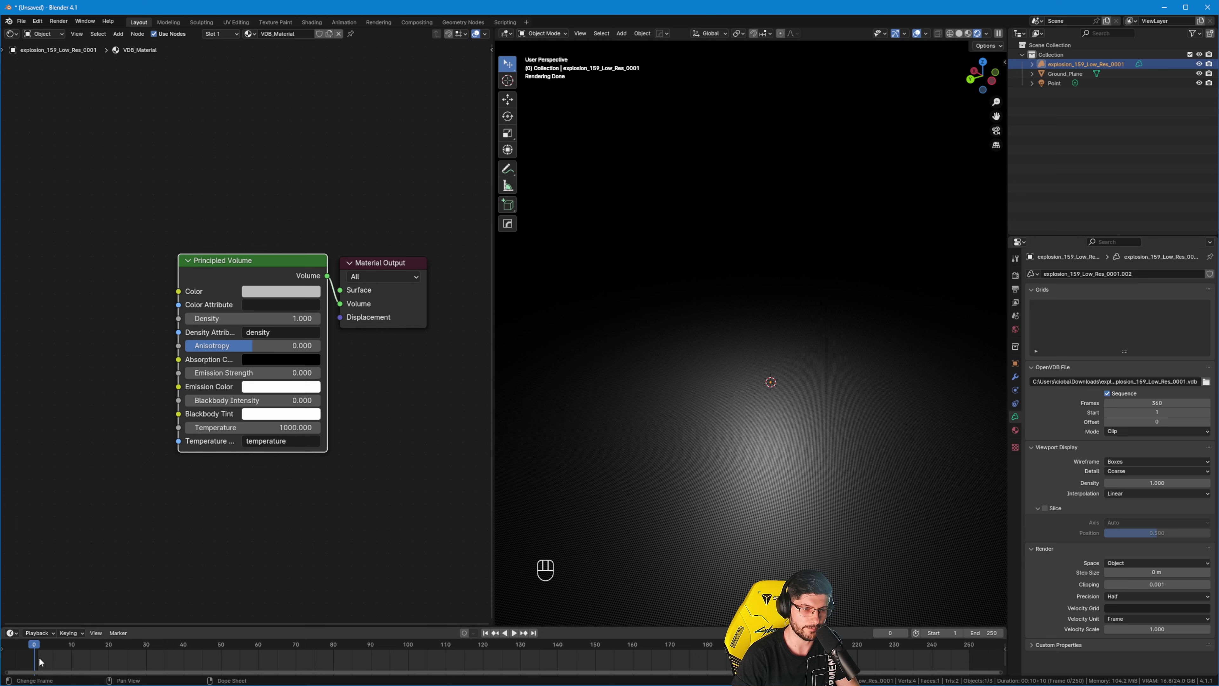
{"action": "key", "text": "space"}
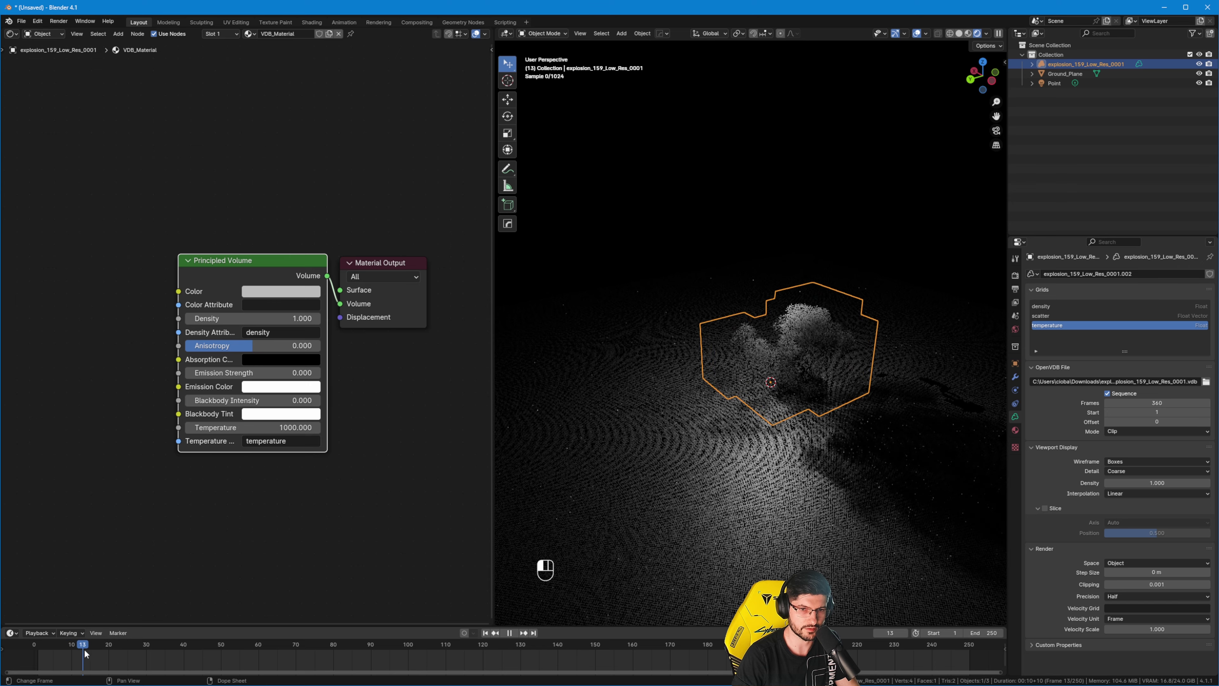
{"action": "key", "text": "space"}
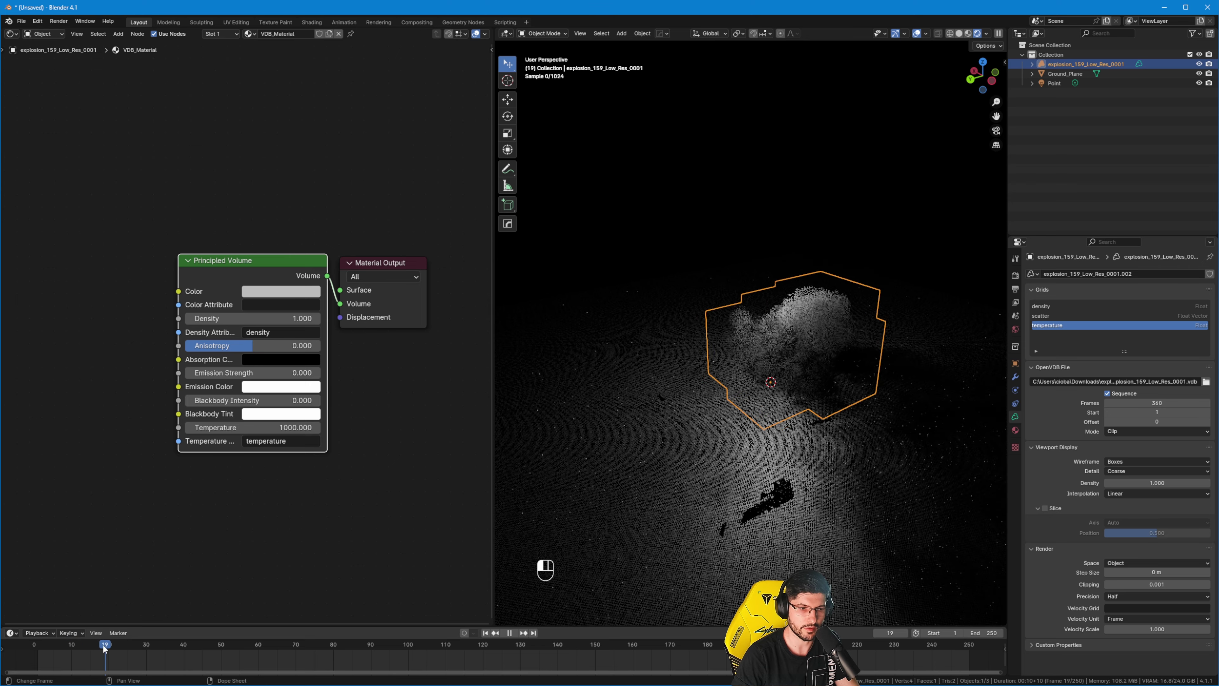
Zoom in on the explosion, select the ground plane and start moving it along Z.
{"action": "scroll", "coordinate": [887, 420], "scroll_direction": "up", "scroll_amount": 4}
{"action": "middle_click_drag", "start_coordinate": [892, 413], "coordinate": [808, 335], "text": "shift"}
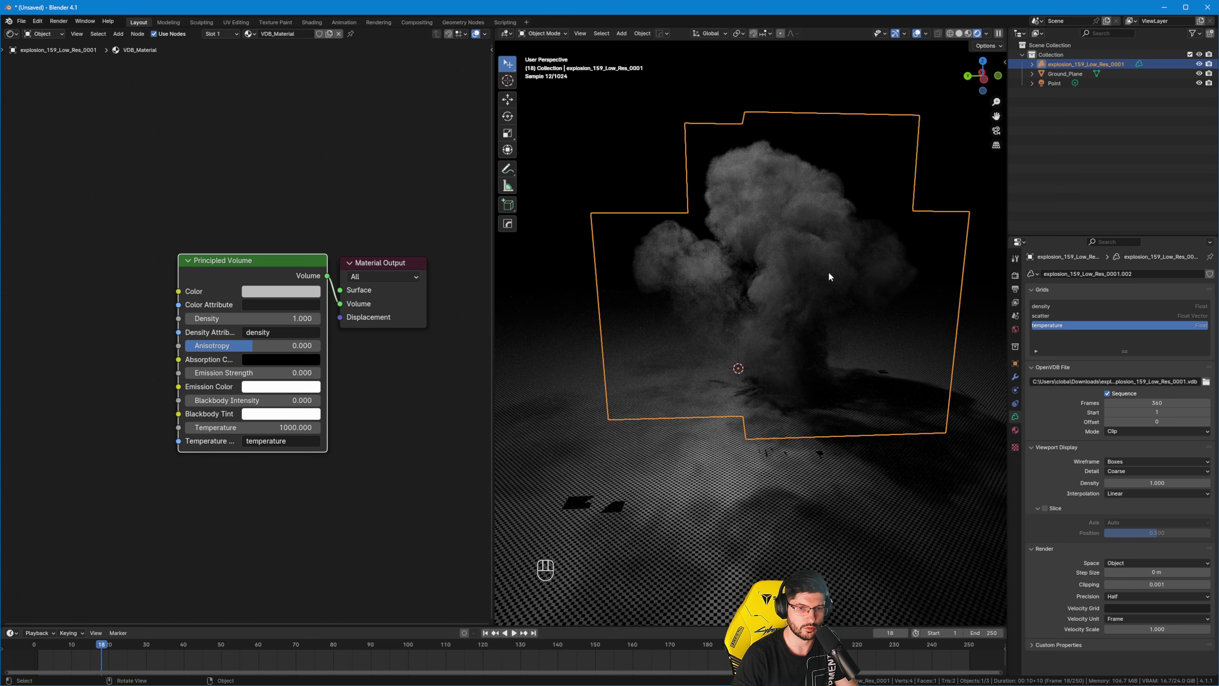
{"action": "left_click", "coordinate": [704, 357]}
{"action": "key", "text": "g"}
{"action": "key", "text": "z"}
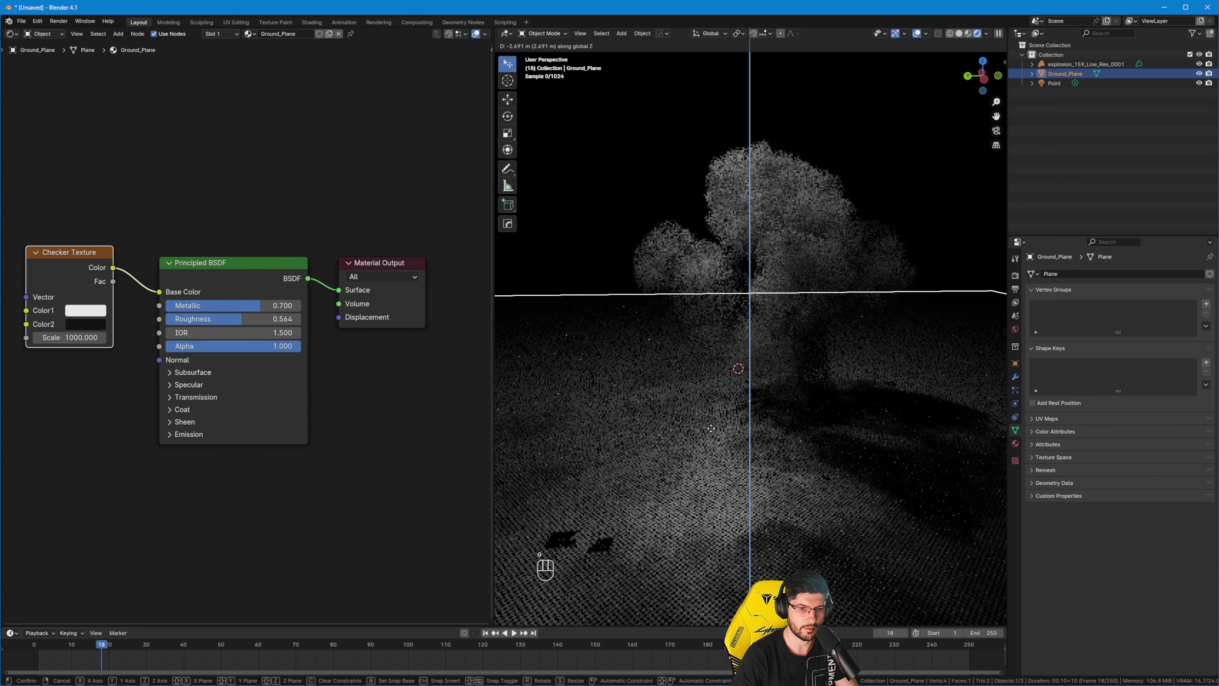
Confirm the Ground_Plane's new height, select the explosion, and frame its VDB_Material nodes deselected.
{"action": "left_click", "coordinate": [754, 390]}
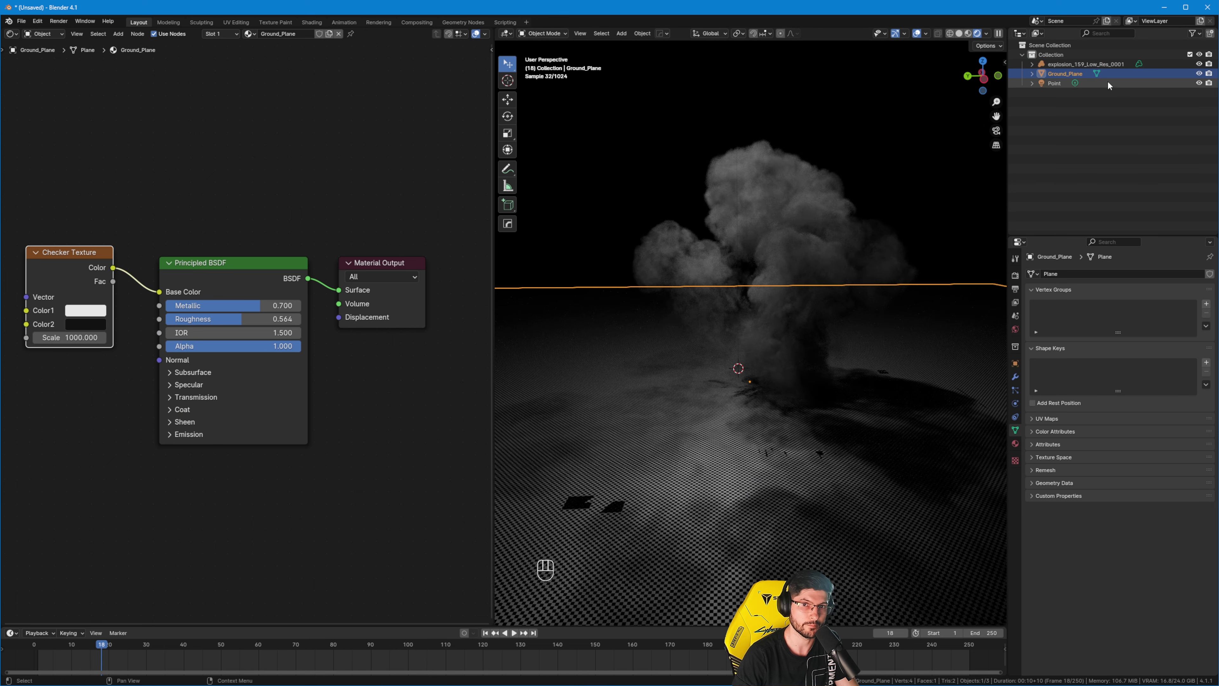
{"action": "left_click", "coordinate": [1083, 64]}
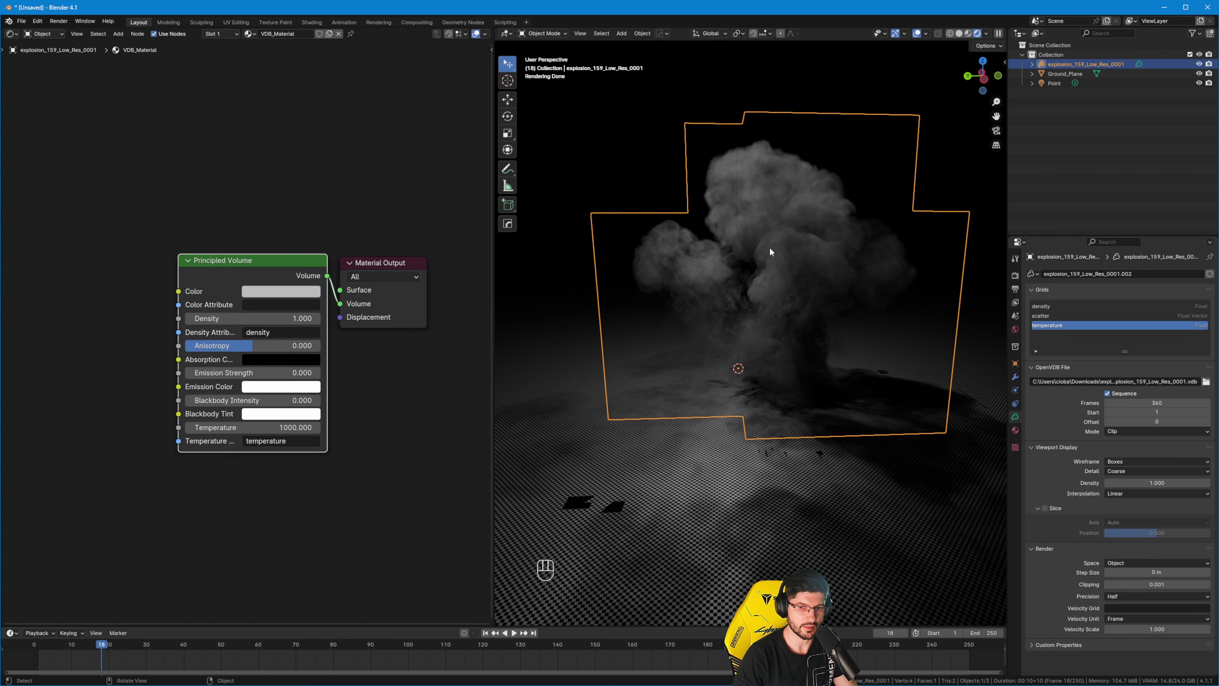
{"action": "middle_click_drag", "start_coordinate": [286, 200], "coordinate": [340, 202]}
{"action": "scroll", "coordinate": [191, 262], "scroll_direction": "down", "scroll_amount": 1}
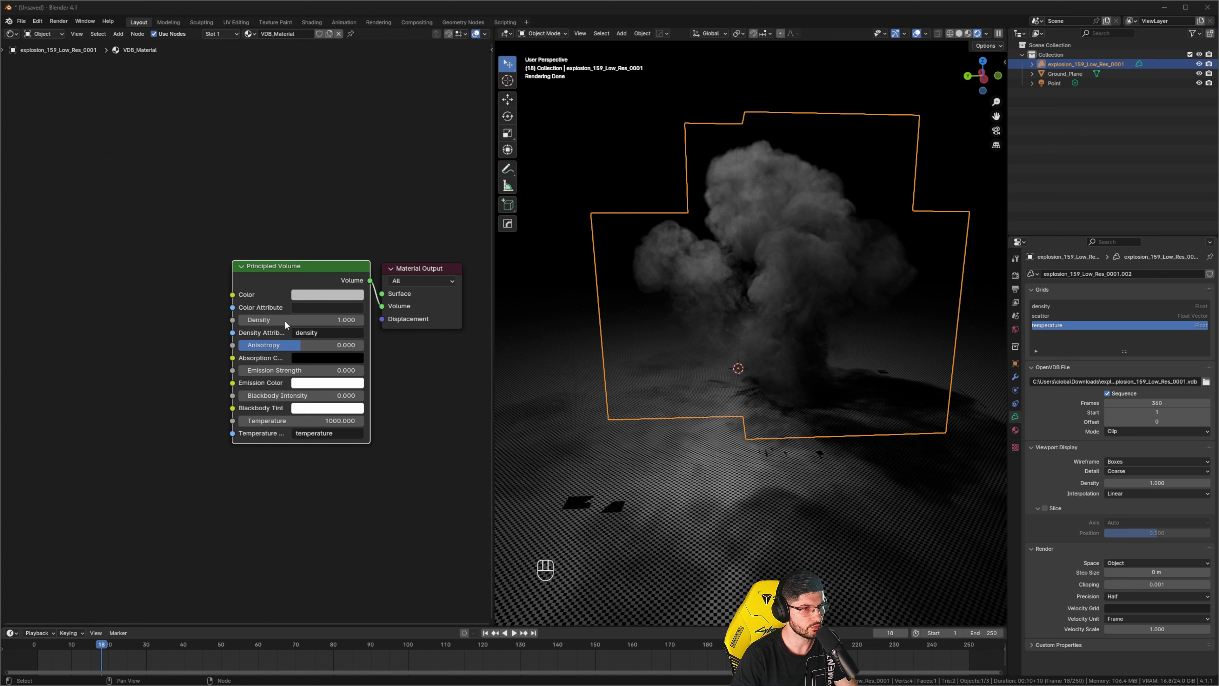
{"action": "middle_click_drag", "start_coordinate": [147, 251], "coordinate": [253, 202]}
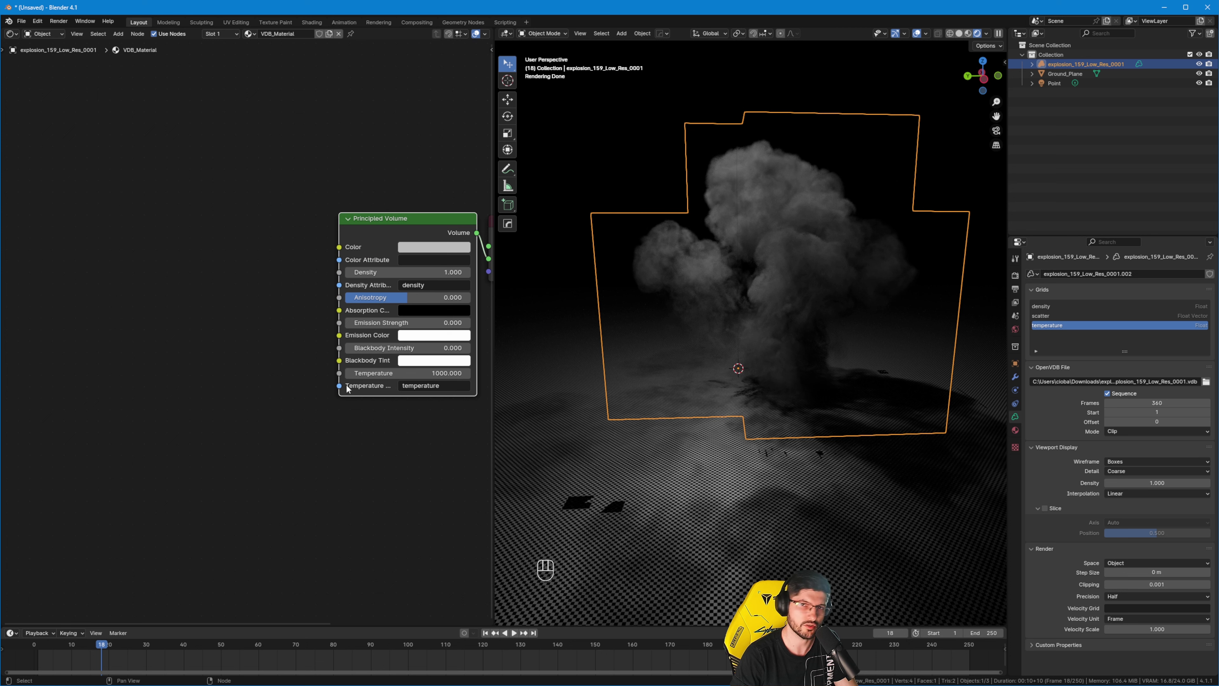
{"action": "middle_click_drag", "start_coordinate": [203, 258], "coordinate": [209, 260]}
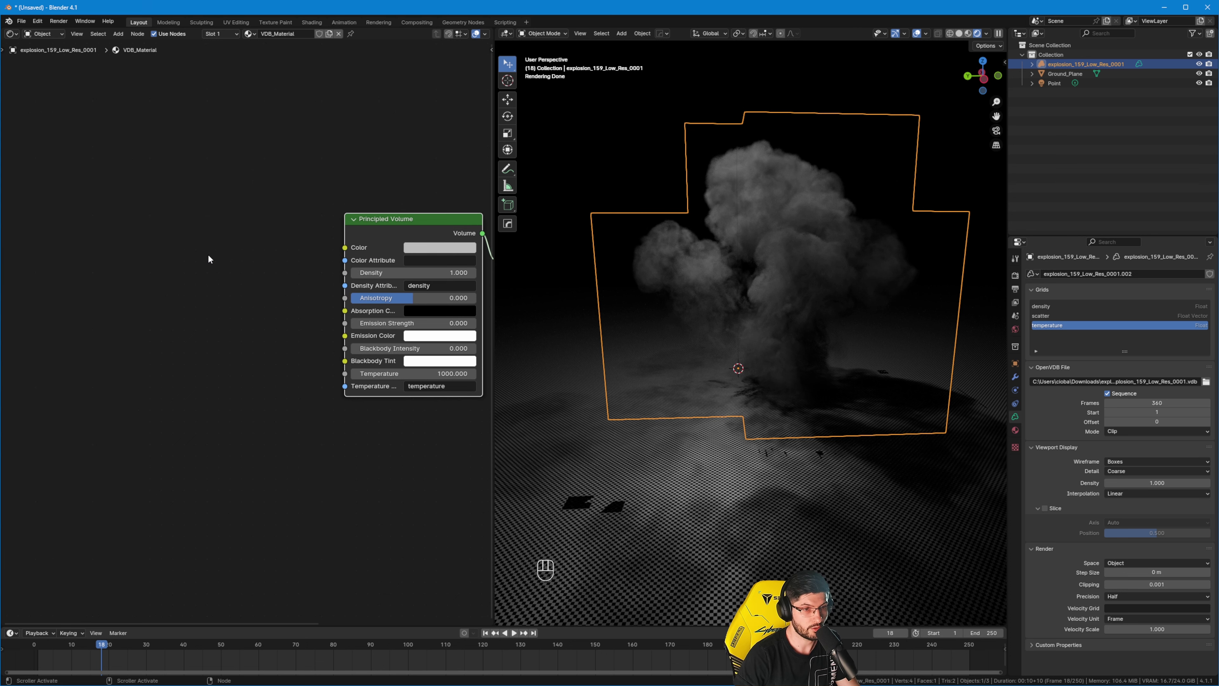
{"action": "left_click", "coordinate": [231, 264]}
Add an Attribute node to the left of the Principled Volume node.
{"action": "key", "text": "shift+a"}
{"action": "type", "text": "att"}
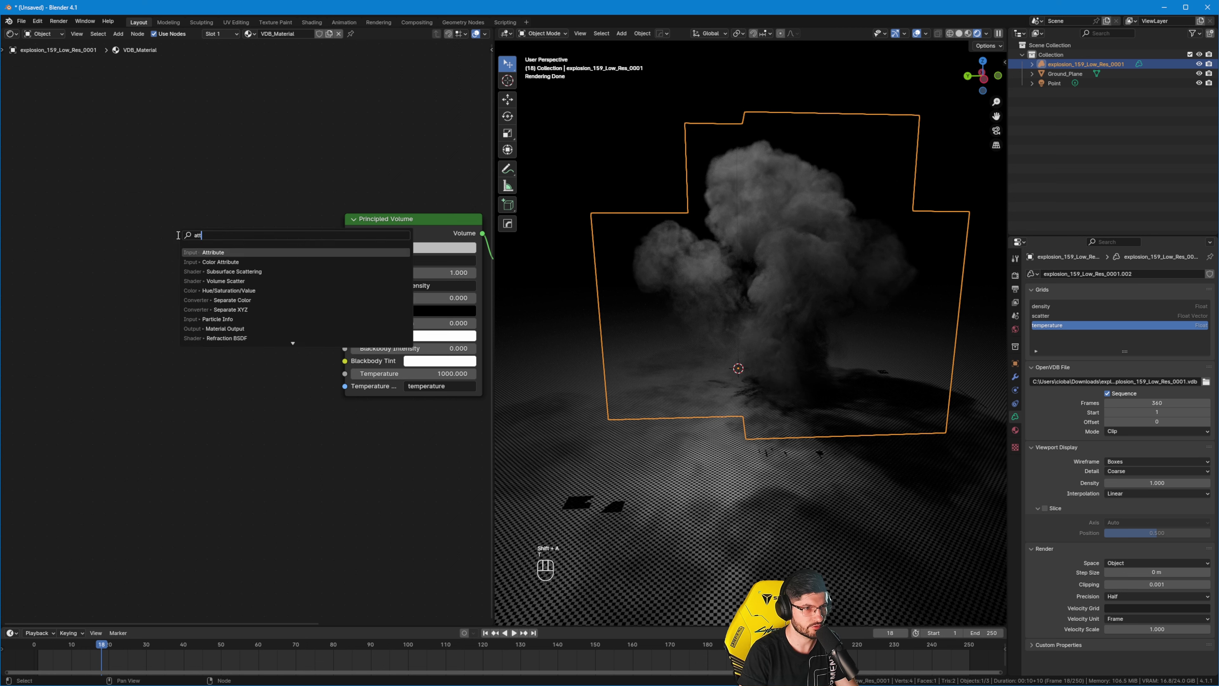
{"action": "key", "text": "Return"}
{"action": "left_click", "coordinate": [232, 245]}
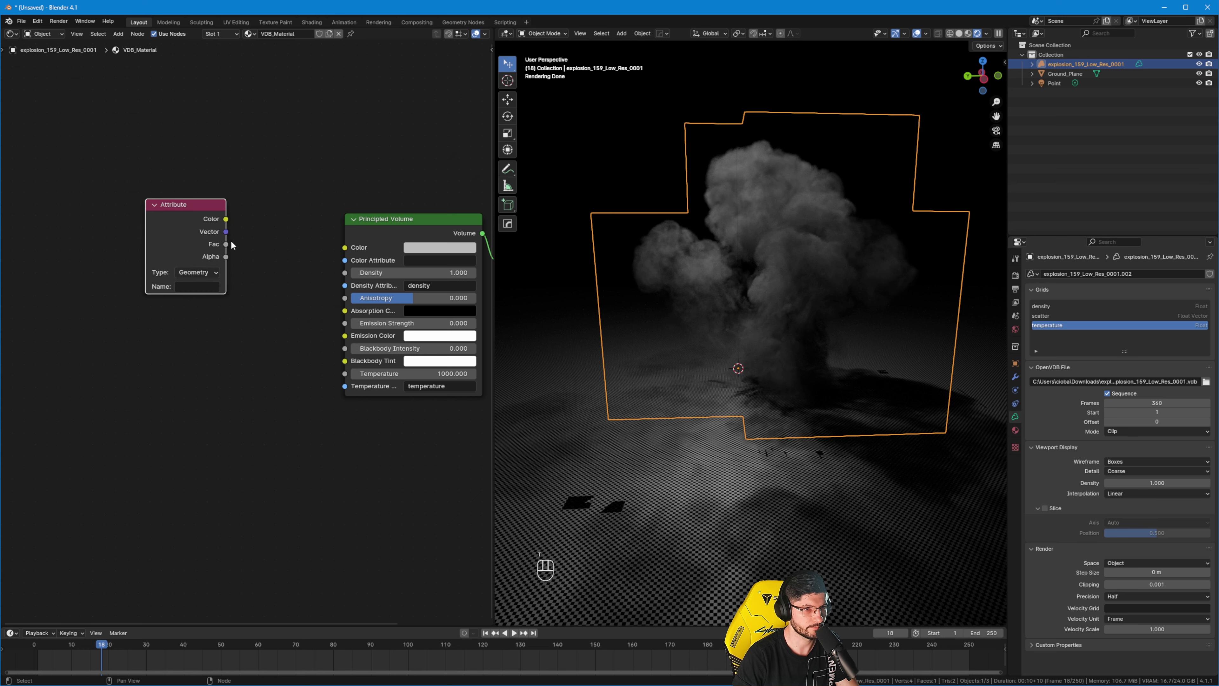
{"action": "middle_click_drag", "start_coordinate": [296, 230], "coordinate": [253, 217]}
{"action": "mouse_move", "coordinate": [326, 226]}
{"action": "left_mouse_down"}
{"action": "mouse_move", "coordinate": [285, 216]}
{"action": "mouse_move", "coordinate": [305, 200]}
{"action": "mouse_move", "coordinate": [318, 219]}
{"action": "left_mouse_up"}
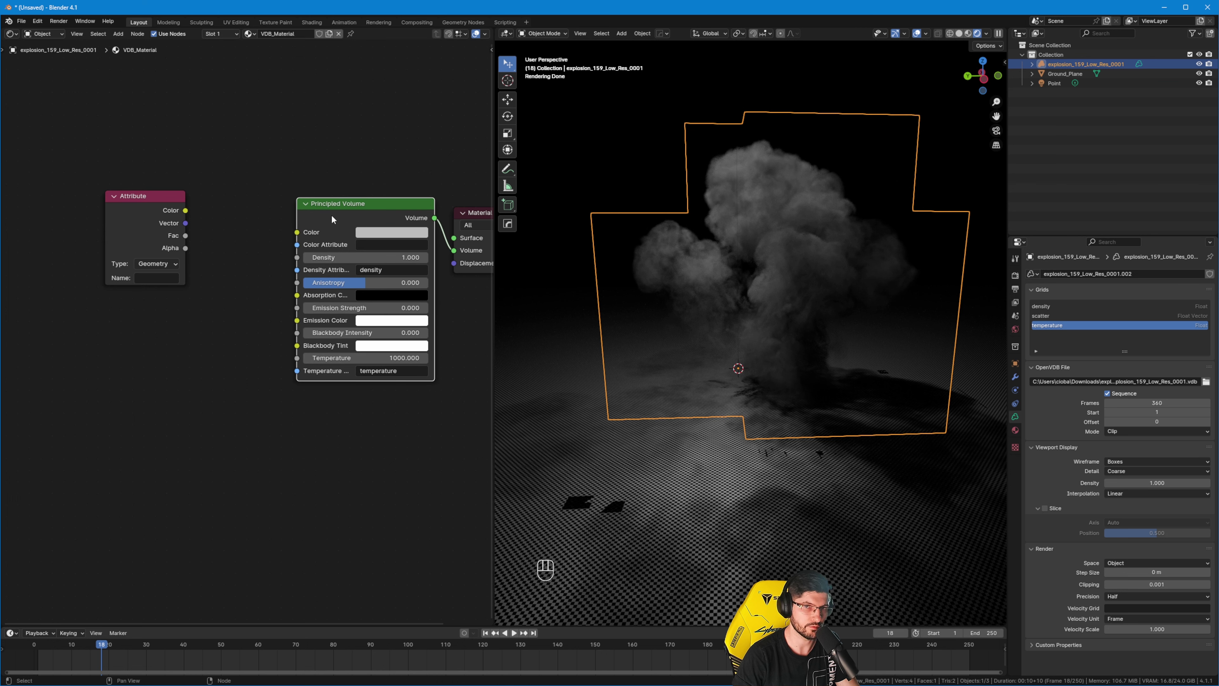
{"action": "middle_click_drag", "start_coordinate": [338, 208], "coordinate": [285, 220]}
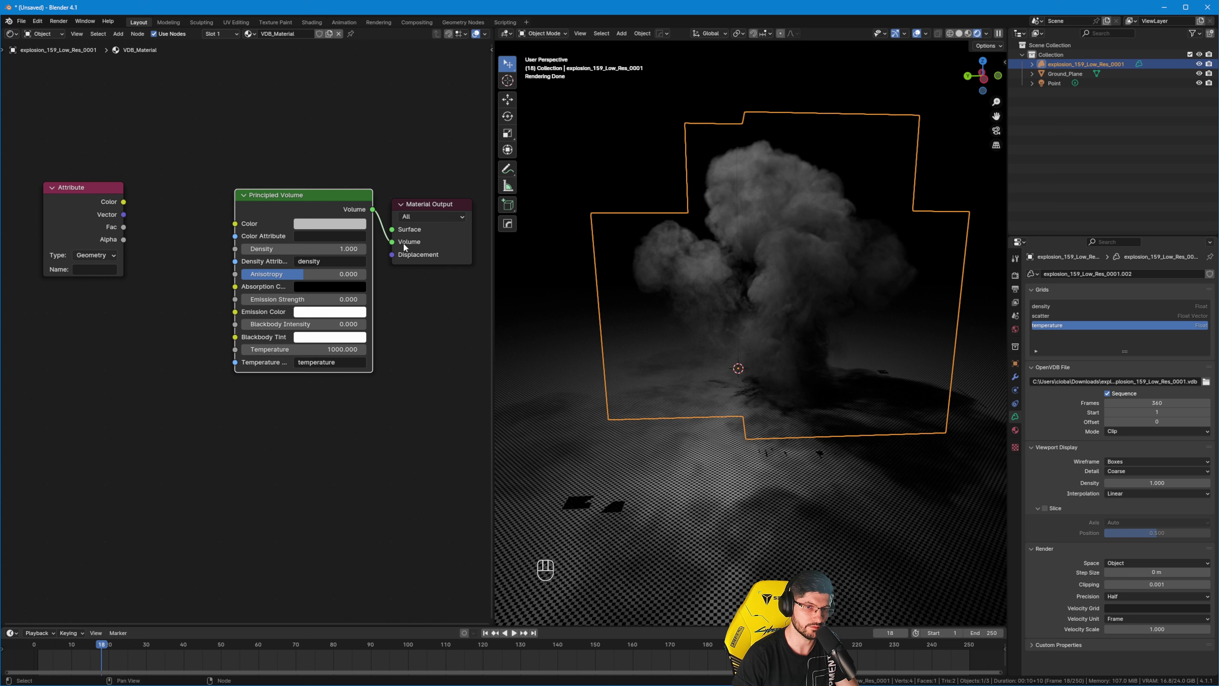
{"action": "middle_click_drag", "start_coordinate": [214, 252], "coordinate": [263, 251]}
{"action": "left_click_drag", "start_coordinate": [109, 227], "coordinate": [112, 227]}
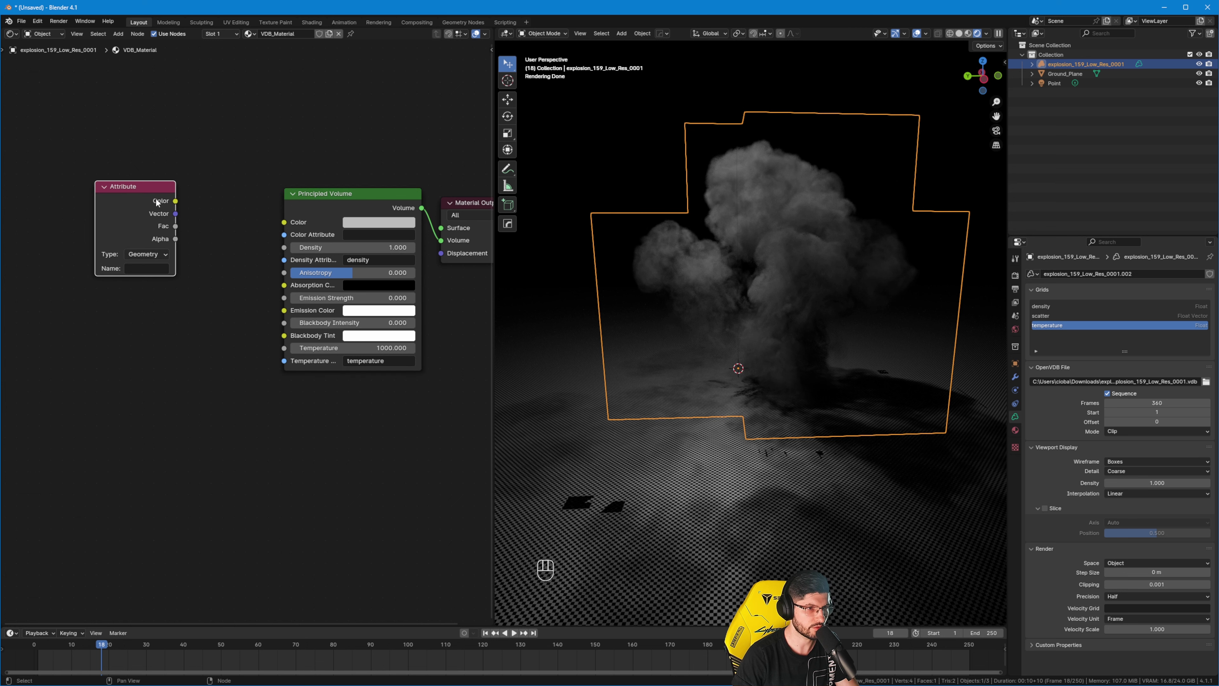
{"action": "middle_click_drag", "start_coordinate": [150, 209], "coordinate": [236, 203]}
{"action": "left_click_drag", "start_coordinate": [200, 265], "coordinate": [149, 264]}
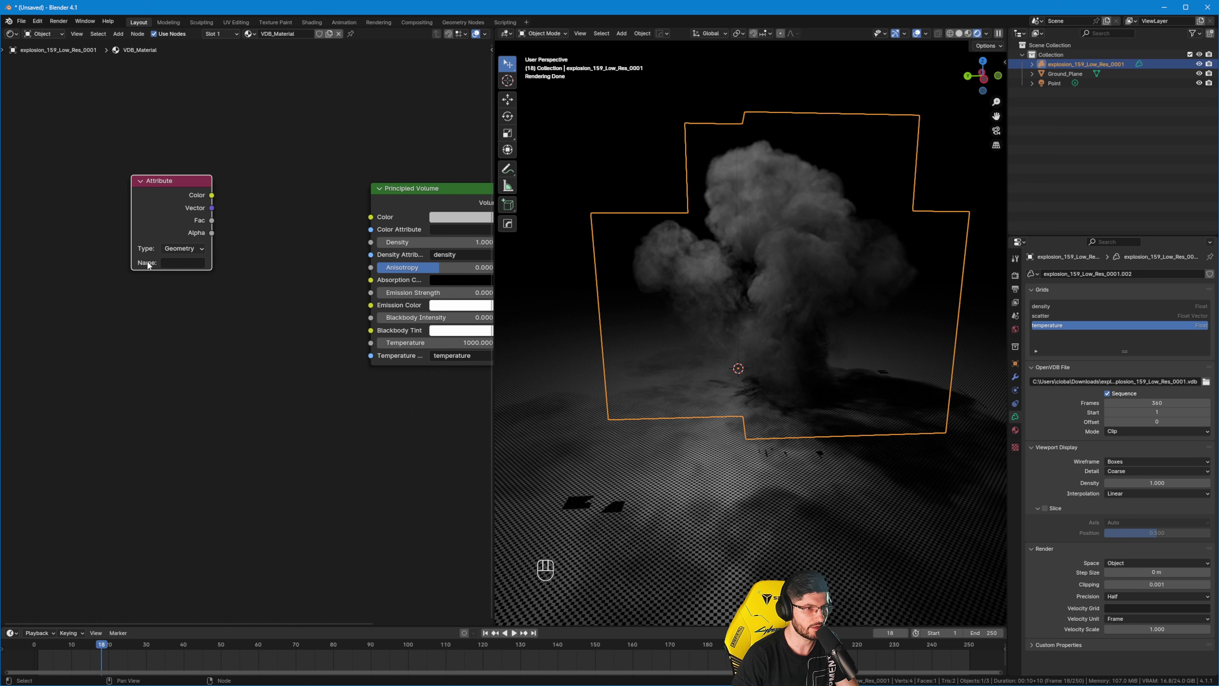
Set the Attribute name to 'density' and wire its Fac into Principled Volume Density.
{"action": "left_click", "coordinate": [168, 263]}
{"action": "type", "text": "density"}
{"action": "key", "text": "Return"}
{"action": "left_click", "coordinate": [1055, 308]}
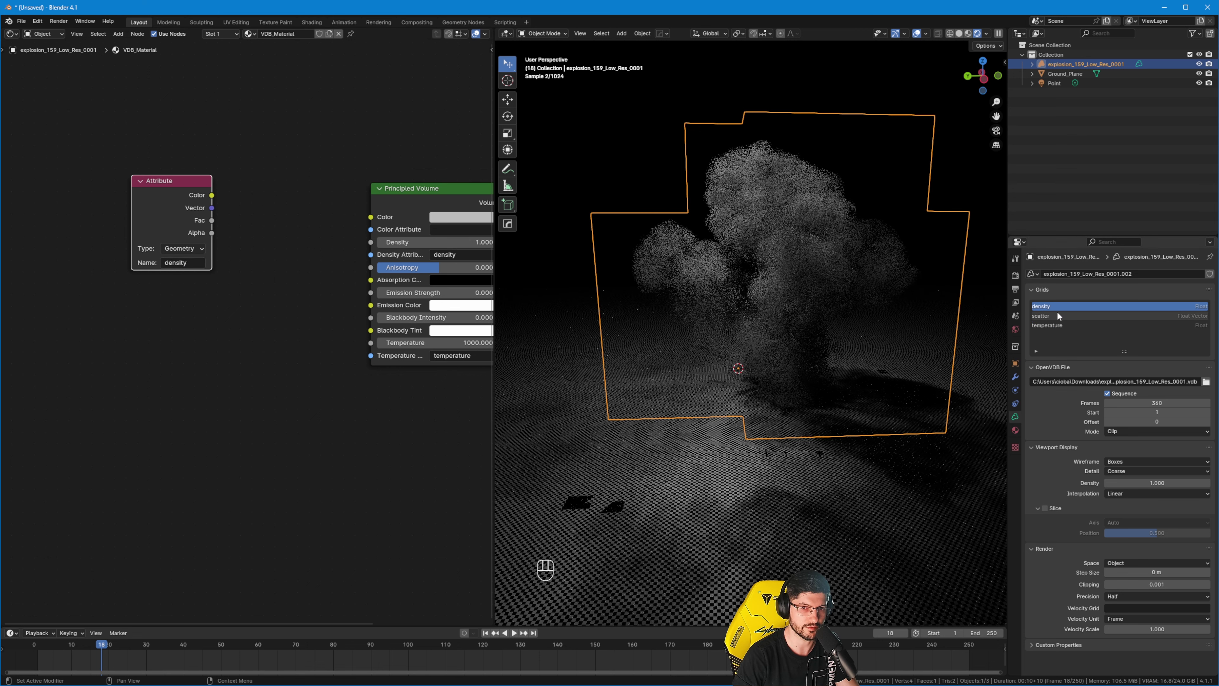
{"action": "left_click_drag", "start_coordinate": [159, 225], "coordinate": [370, 242]}
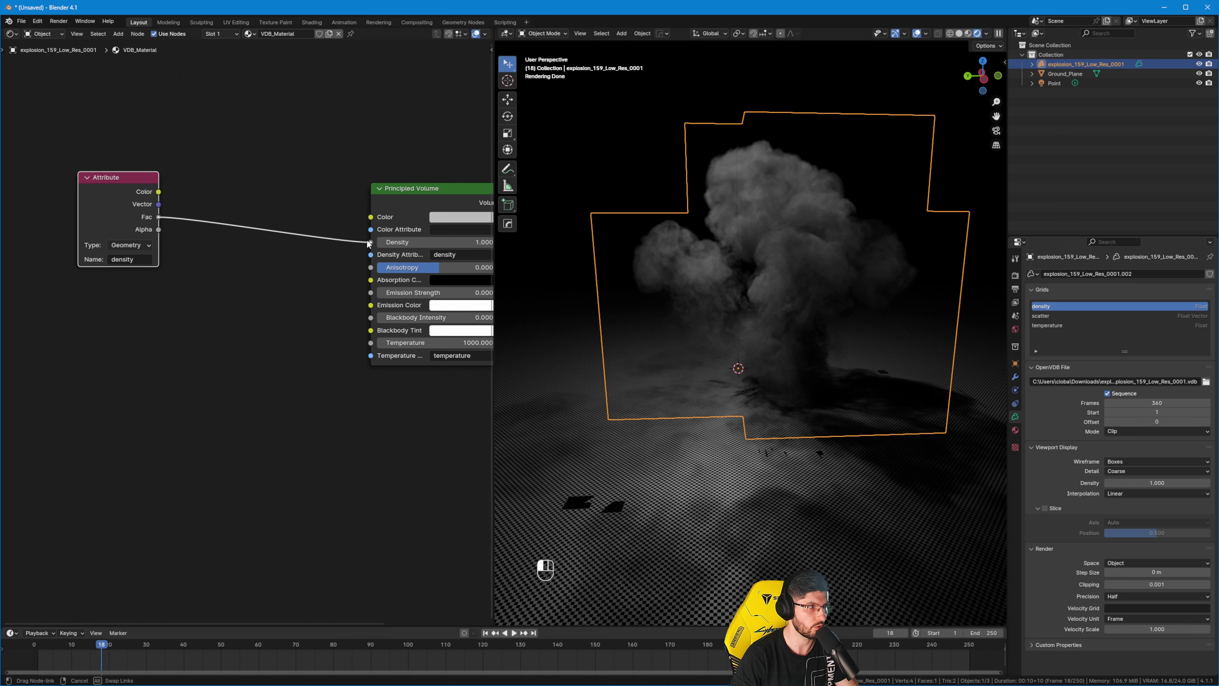
{"action": "left_click_drag", "start_coordinate": [368, 244], "coordinate": [371, 242]}
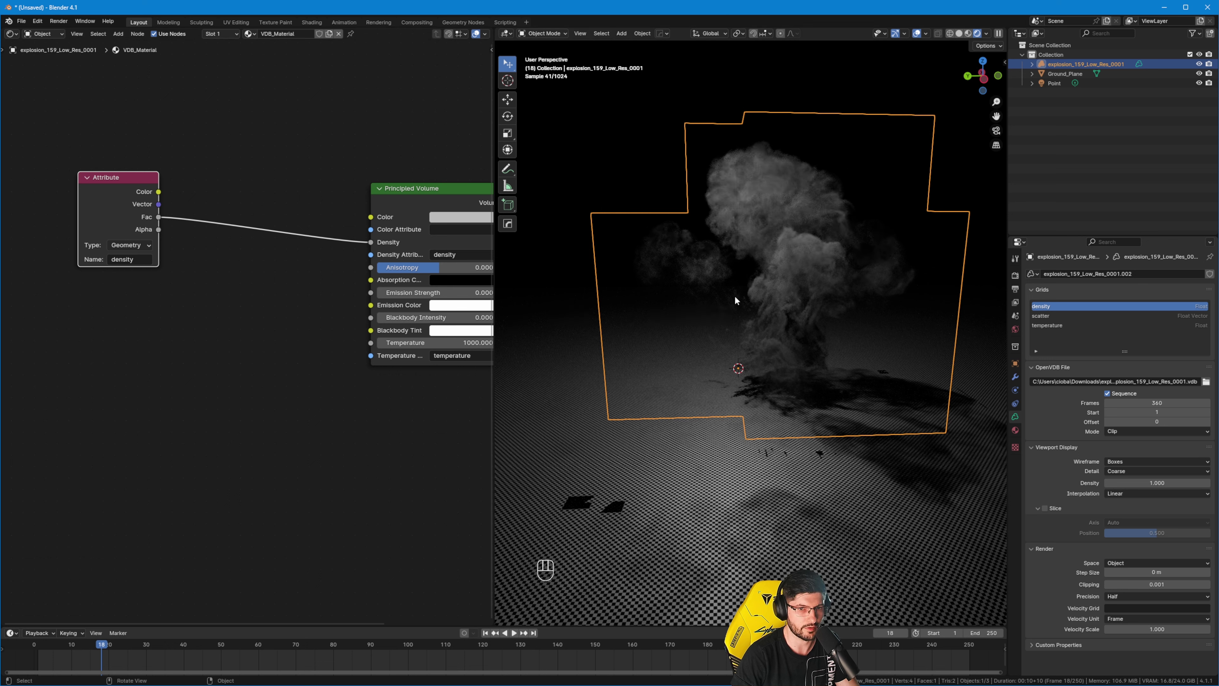
{"action": "left_click_drag", "start_coordinate": [127, 215], "coordinate": [70, 215]}
Drop a Math node onto the Fac–Density link and switch its operation to Multiply.
{"action": "middle_click_drag", "start_coordinate": [186, 231], "coordinate": [235, 235]}
{"action": "left_click", "coordinate": [243, 194]}
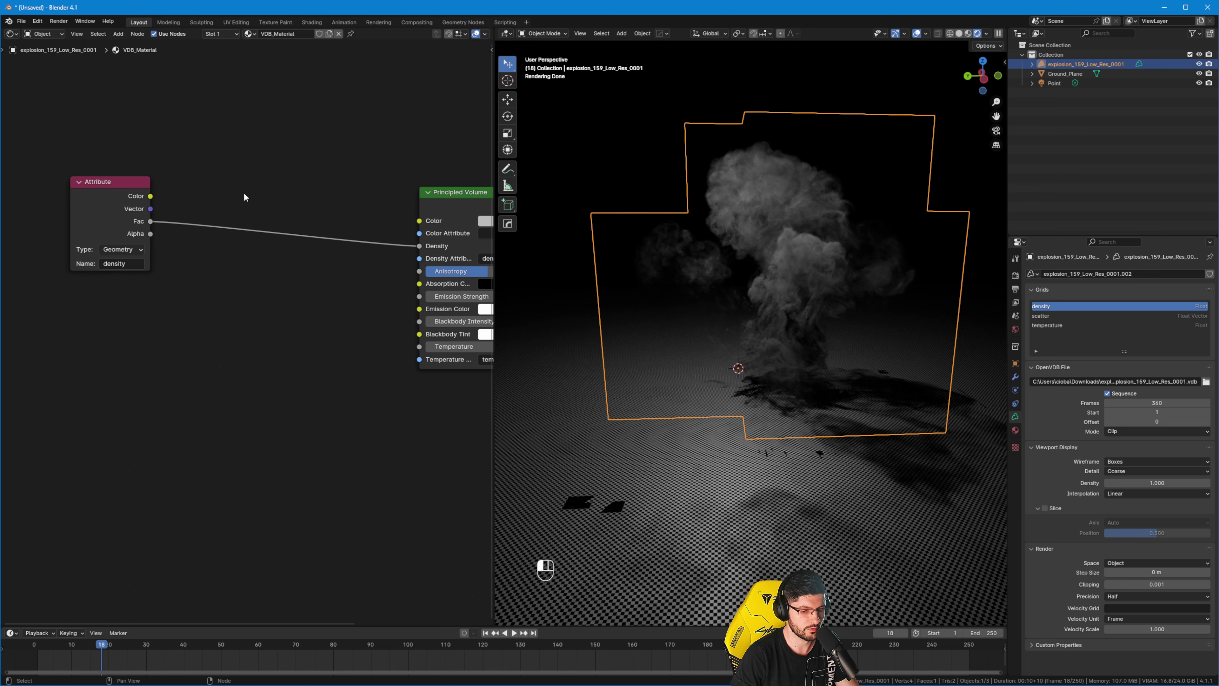
{"action": "left_click", "coordinate": [243, 195]}
{"action": "key", "text": "shift+a"}
{"action": "type", "text": "add"}
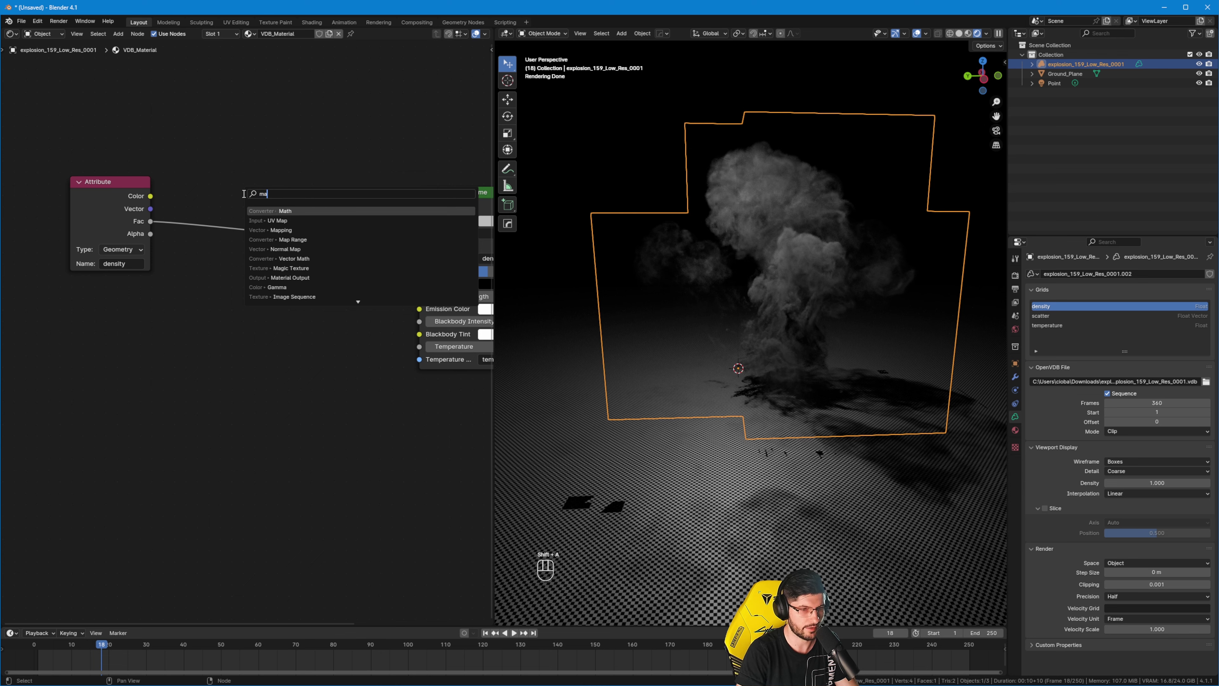
{"action": "key", "text": "Return"}
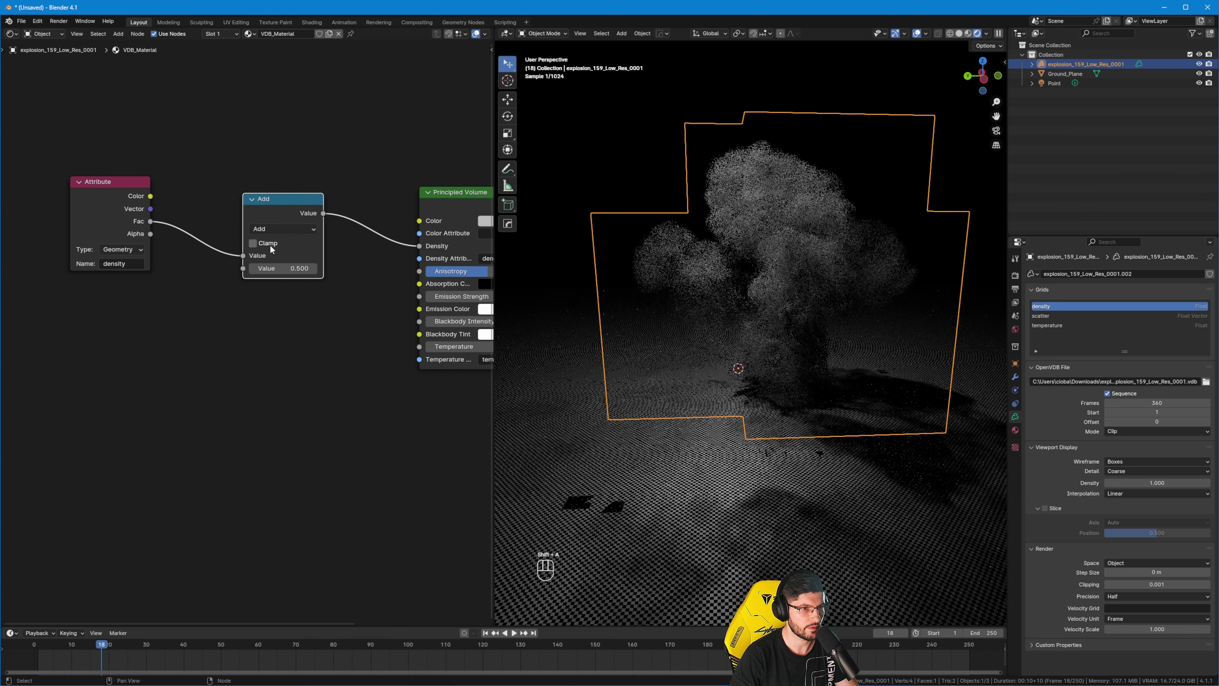
{"action": "left_click", "coordinate": [227, 193]}
{"action": "left_click", "coordinate": [253, 229]}
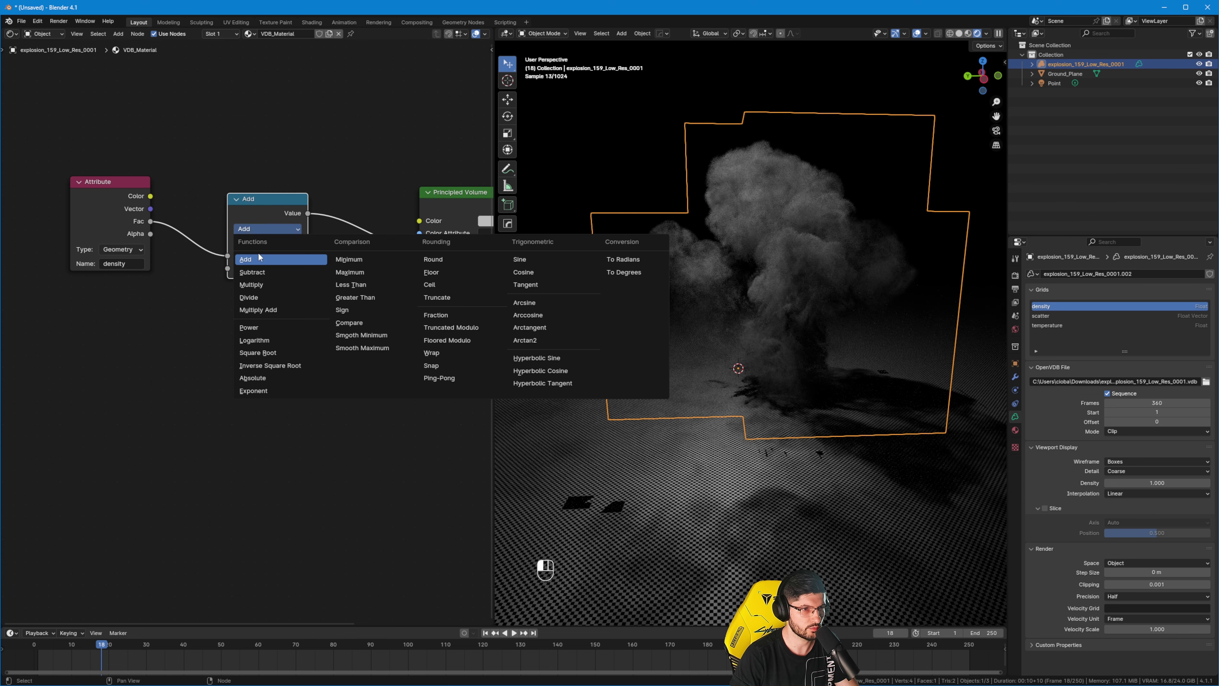
{"action": "left_click", "coordinate": [240, 286]}
{"action": "middle_click_drag", "start_coordinate": [240, 286], "coordinate": [275, 290]}
{"action": "left_click_drag", "start_coordinate": [114, 219], "coordinate": [106, 219]}
Try multiplier values 1 and 500 to see their effect on the smoke.
{"action": "mouse_move", "coordinate": [310, 272]}
{"action": "left_mouse_down"}
{"action": "mouse_move", "coordinate": [357, 272]}
{"action": "mouse_move", "coordinate": [288, 271]}
{"action": "left_mouse_up"}
{"action": "left_click", "coordinate": [317, 276]}
{"action": "type", "text": "1"}
{"action": "key", "text": "Return"}
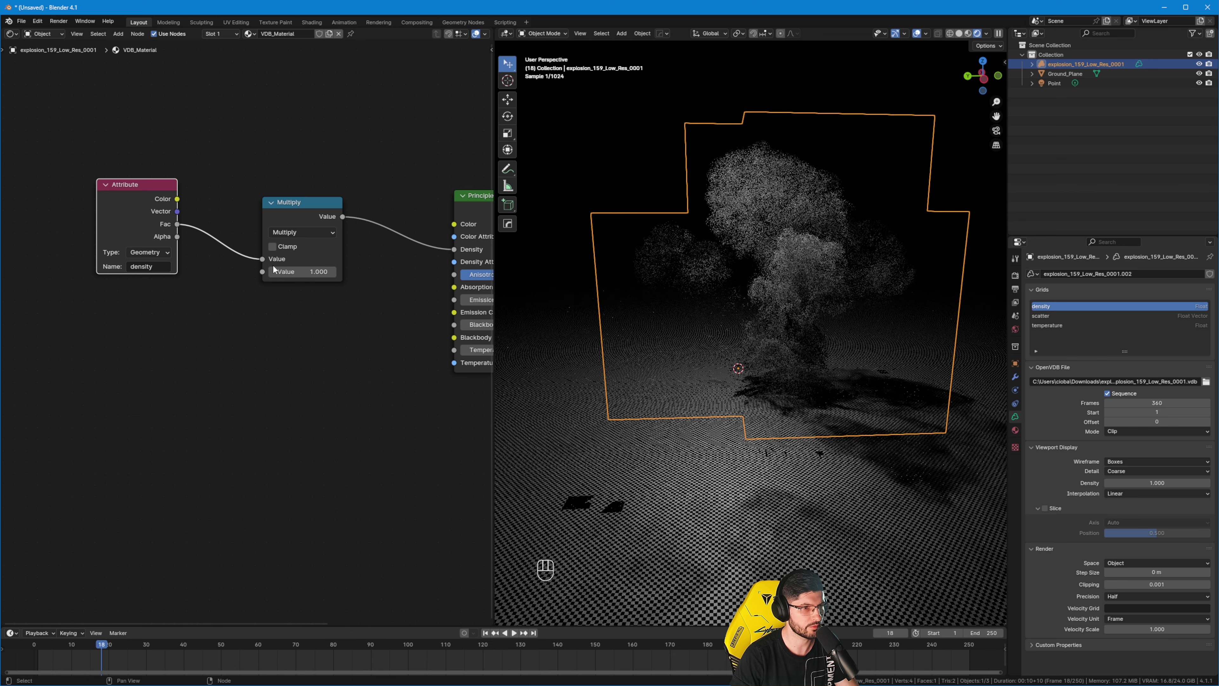
{"action": "left_click", "coordinate": [300, 275]}
{"action": "type", "text": "500"}
{"action": "key", "text": "Tab"}
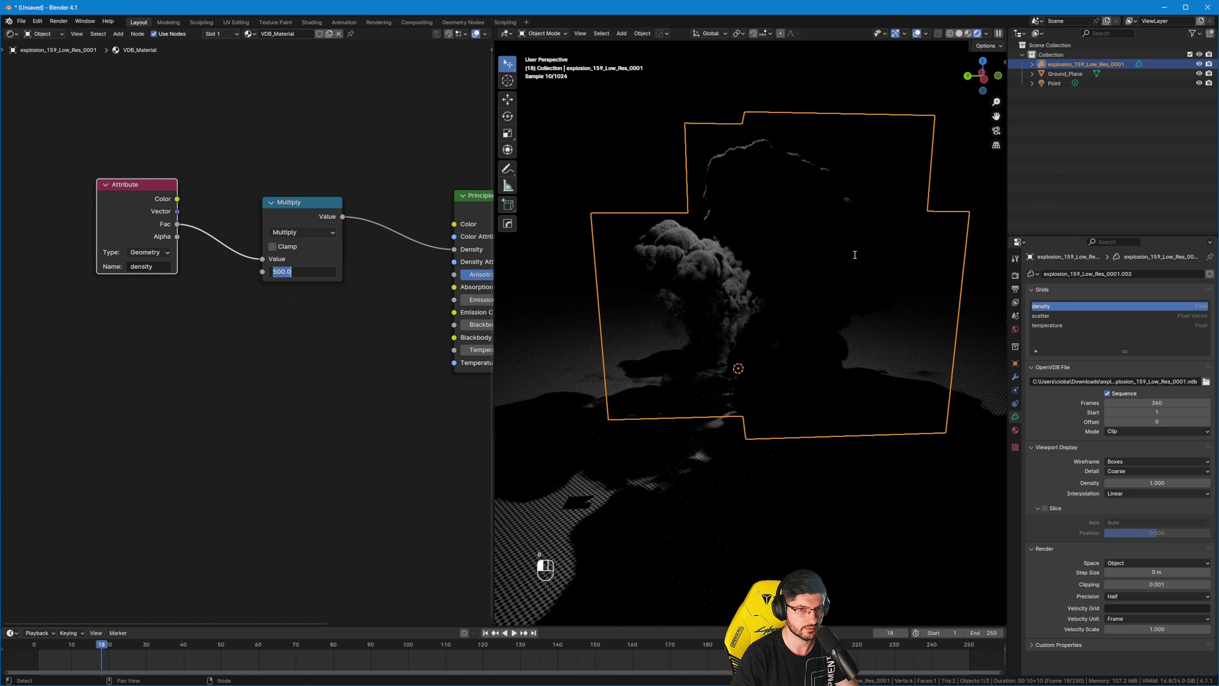
Inspect the denser smoke in the viewport, then reset the multiplier to 1.000.
{"action": "middle_click_drag", "start_coordinate": [760, 313], "coordinate": [750, 193]}
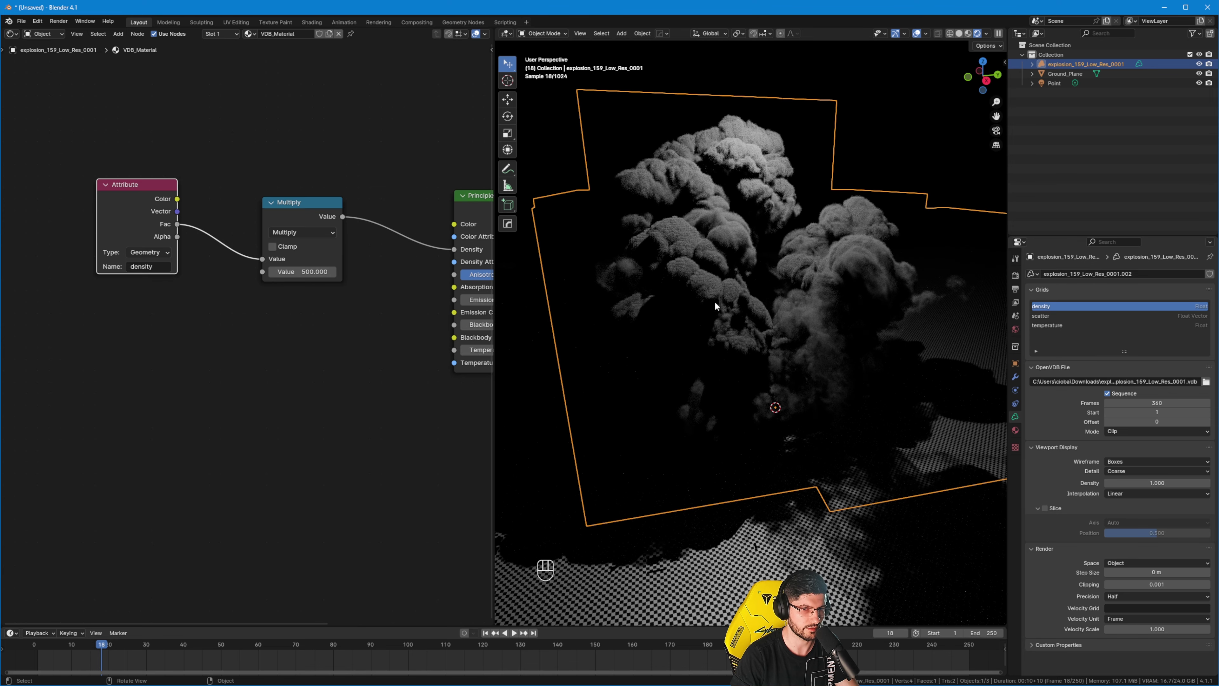
{"action": "scroll", "coordinate": [664, 328], "scroll_direction": "down", "scroll_amount": 3}
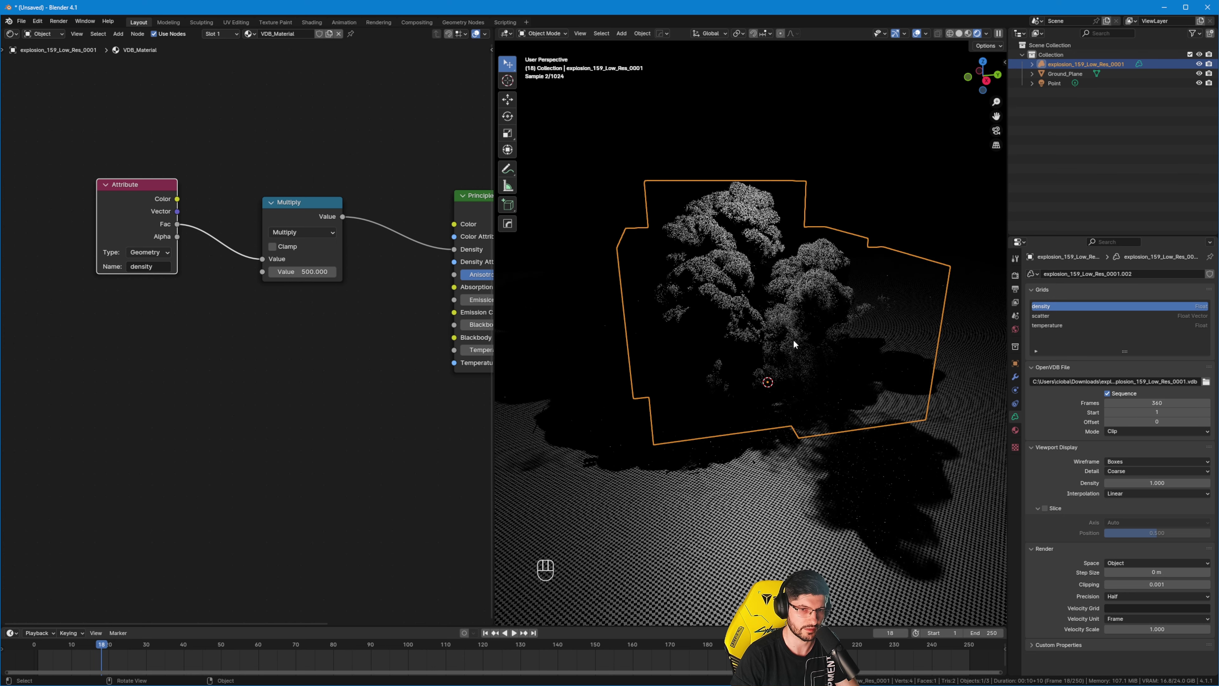
{"action": "left_click", "coordinate": [305, 270]}
{"action": "type", "text": "1"}
{"action": "key", "text": "Return"}
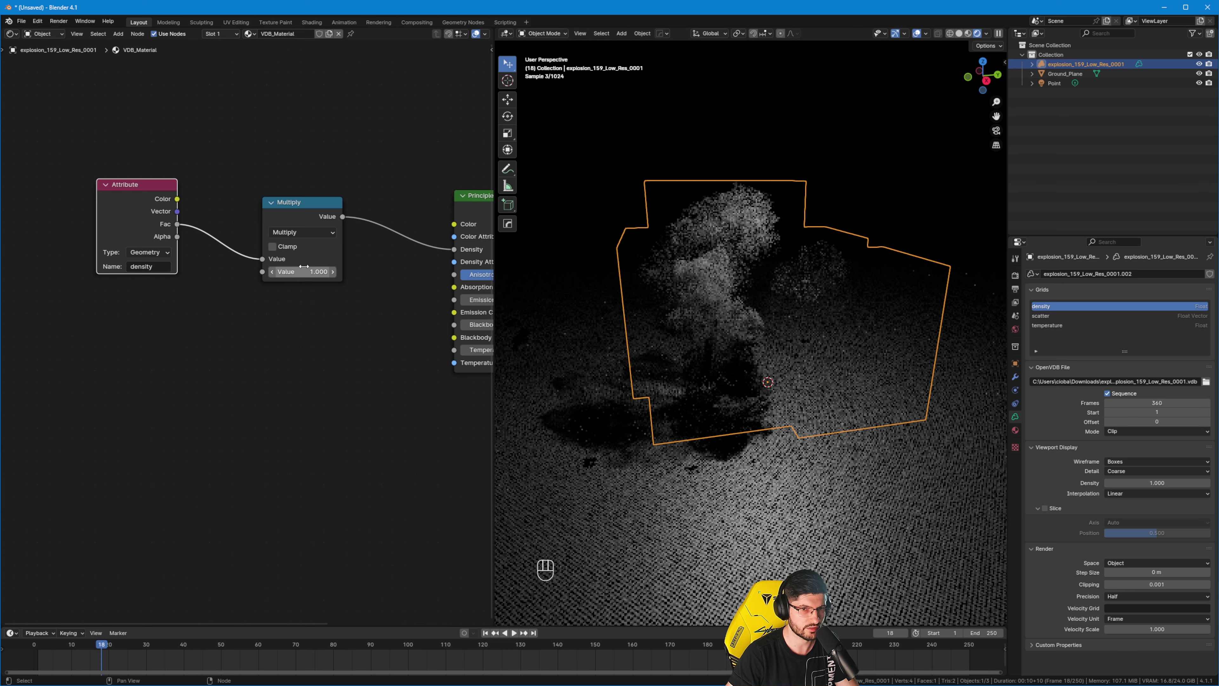
{"action": "middle_click_drag", "start_coordinate": [219, 250], "coordinate": [258, 240]}
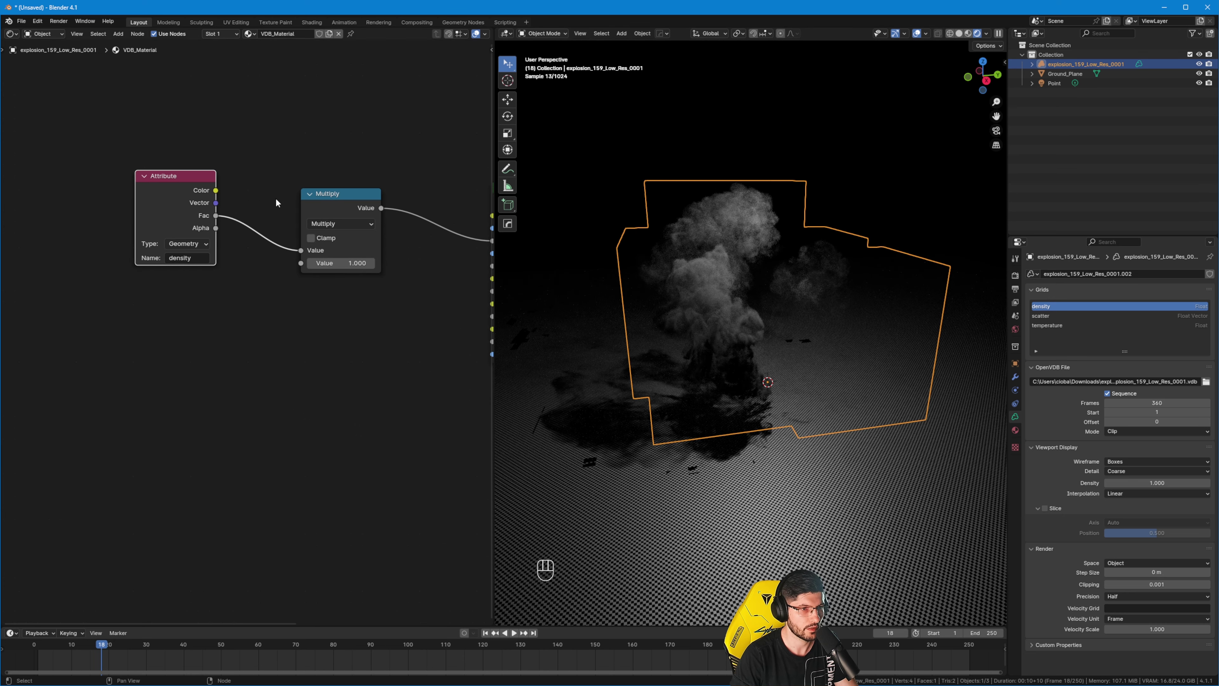
{"action": "middle_click_drag", "start_coordinate": [264, 312], "coordinate": [233, 280]}
{"action": "left_click", "coordinate": [137, 303]}
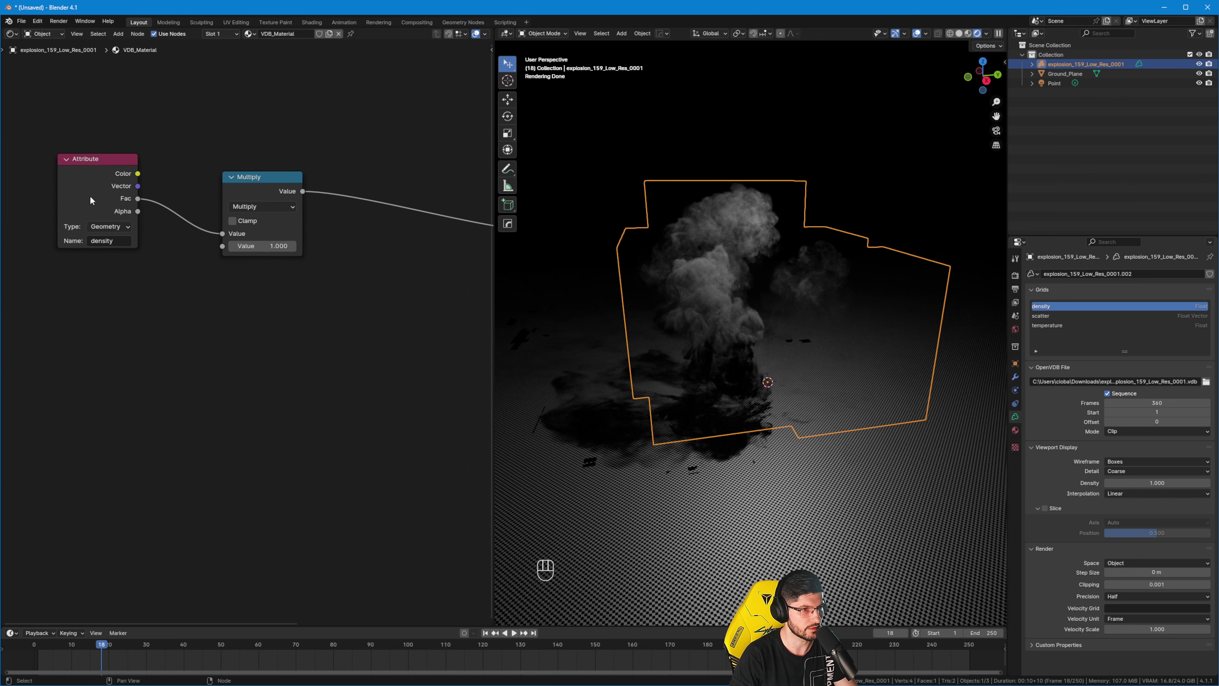
{"action": "middle_click_drag", "start_coordinate": [193, 315], "coordinate": [202, 279]}
Duplicate the density Attribute node and rename its attribute to 'temperature'.
{"action": "key", "text": "ctrl+c"}
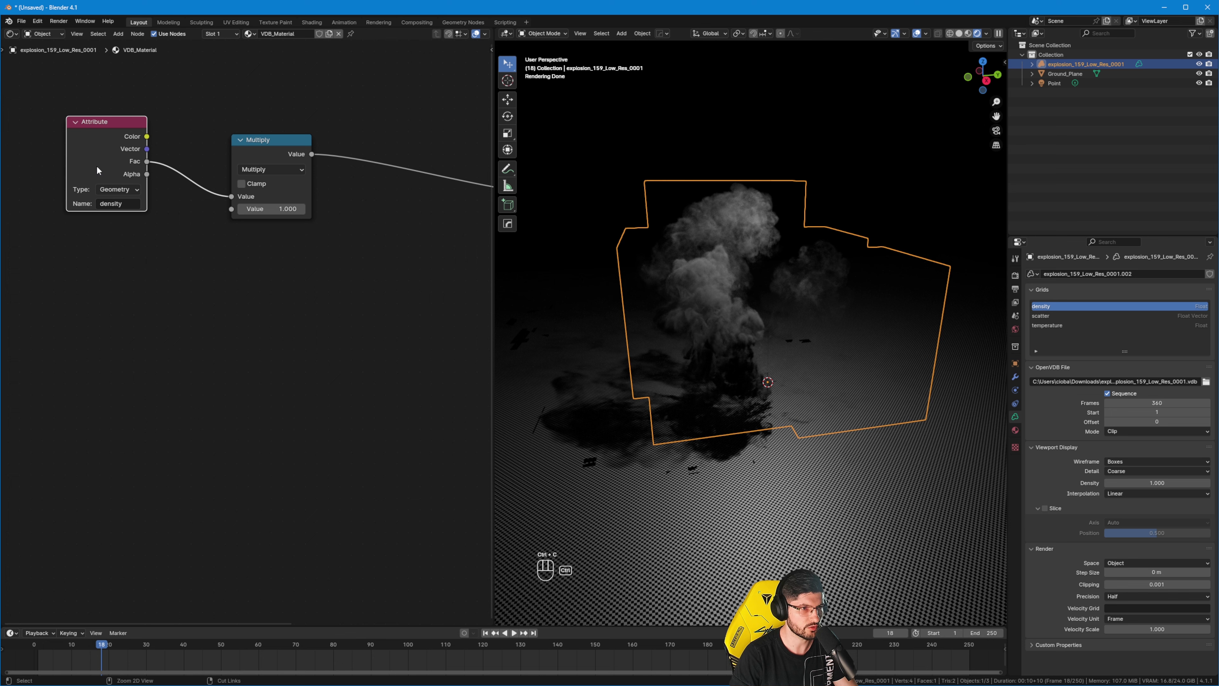
{"action": "key", "text": "ctrl+v"}
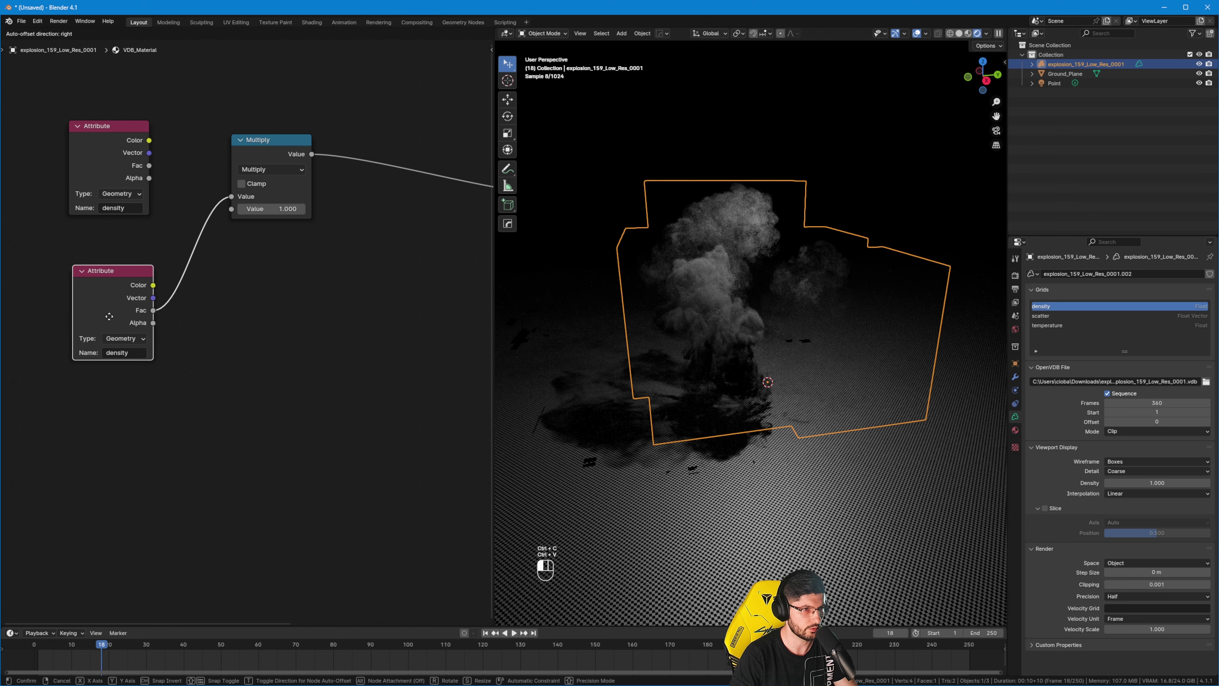
{"action": "left_click", "coordinate": [101, 375]}
{"action": "left_click", "coordinate": [117, 406]}
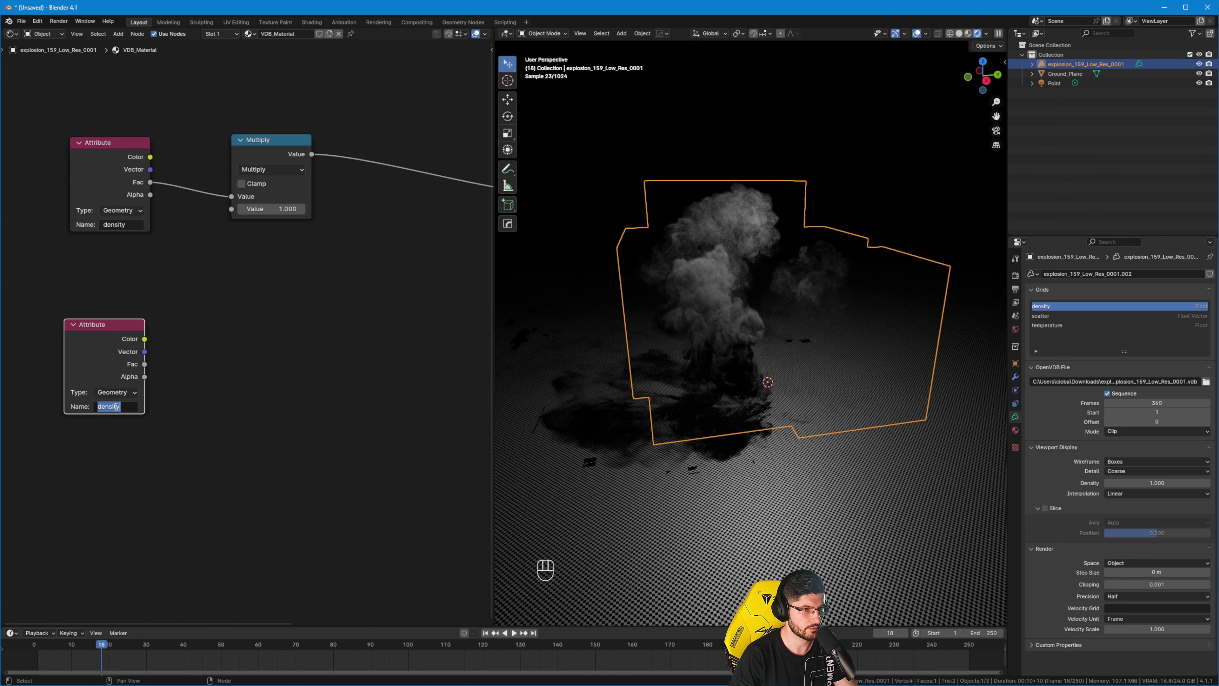
{"action": "type", "text": "temperature"}
{"action": "key", "text": "Return"}
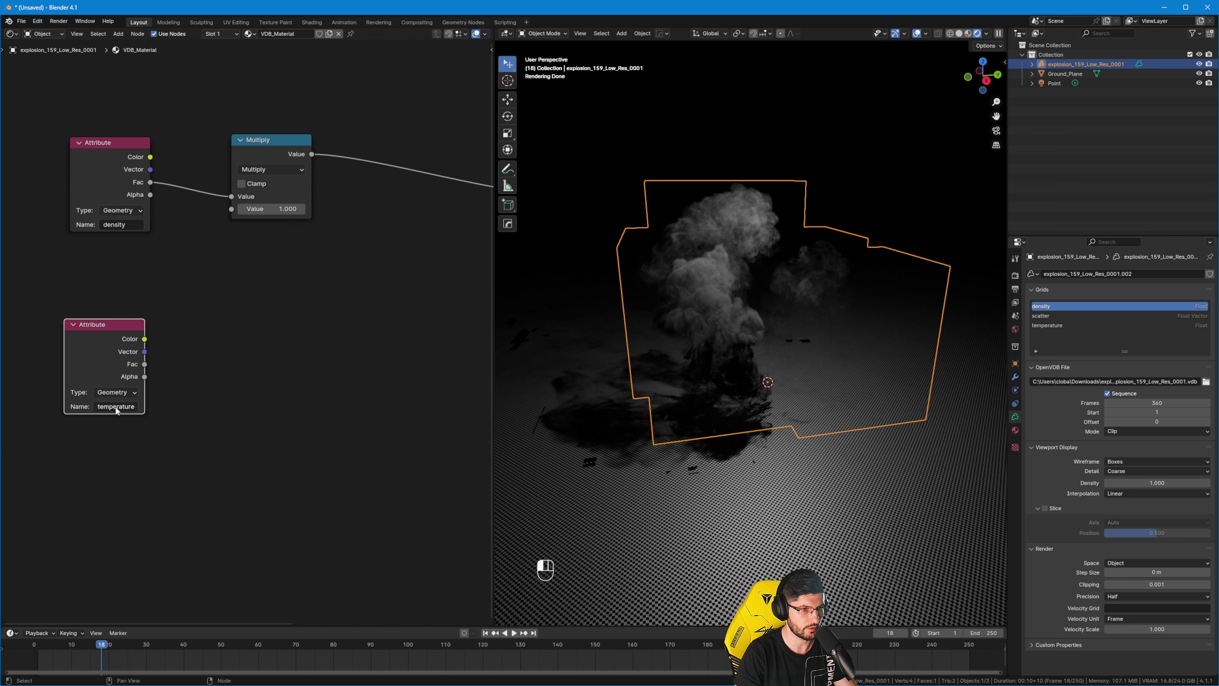
Position the temperature Attribute node below the density–Multiply chain.
{"action": "middle_click_drag", "start_coordinate": [153, 343], "coordinate": [179, 342]}
{"action": "left_click_drag", "start_coordinate": [129, 174], "coordinate": [105, 162]}
{"action": "left_click_drag", "start_coordinate": [138, 346], "coordinate": [120, 297]}
{"action": "middle_click_drag", "start_coordinate": [156, 298], "coordinate": [139, 294]}
{"action": "left_click", "coordinate": [196, 284]}
{"action": "left_click_drag", "start_coordinate": [78, 314], "coordinate": [65, 361]}
{"action": "middle_click_drag", "start_coordinate": [242, 295], "coordinate": [213, 302]}
{"action": "left_click_drag", "start_coordinate": [238, 149], "coordinate": [237, 151]}
{"action": "scroll", "coordinate": [240, 168], "scroll_direction": "down", "scroll_amount": 2}
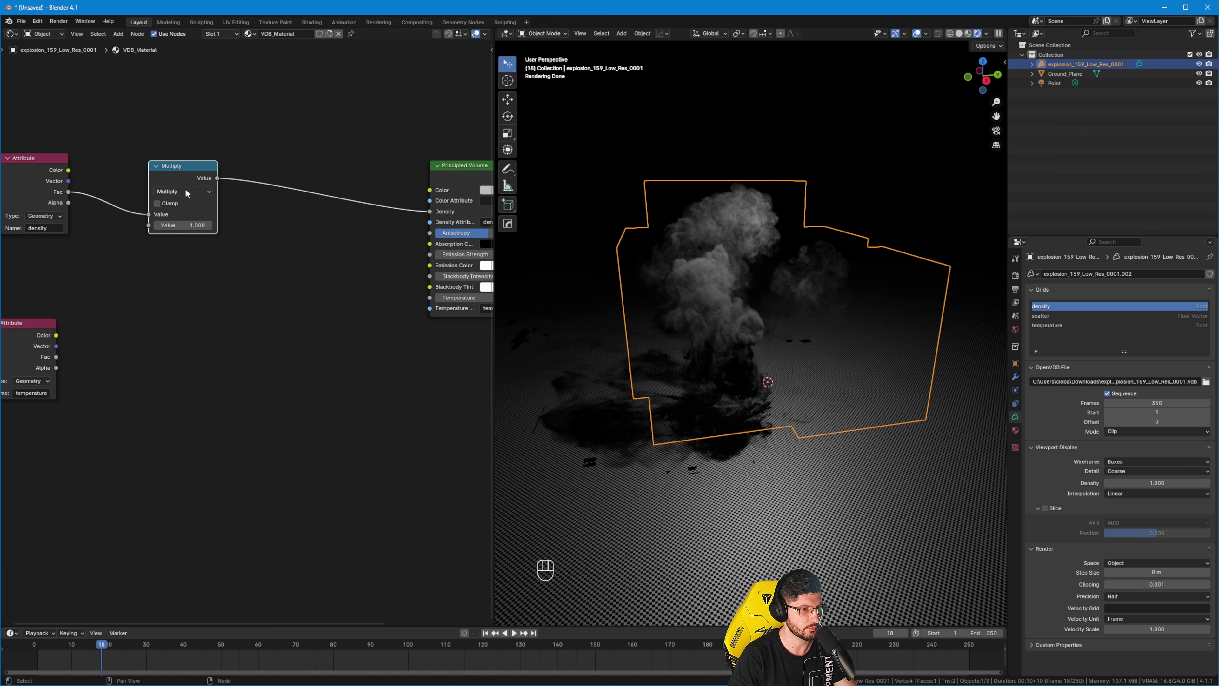
{"action": "left_click", "coordinate": [202, 178]}
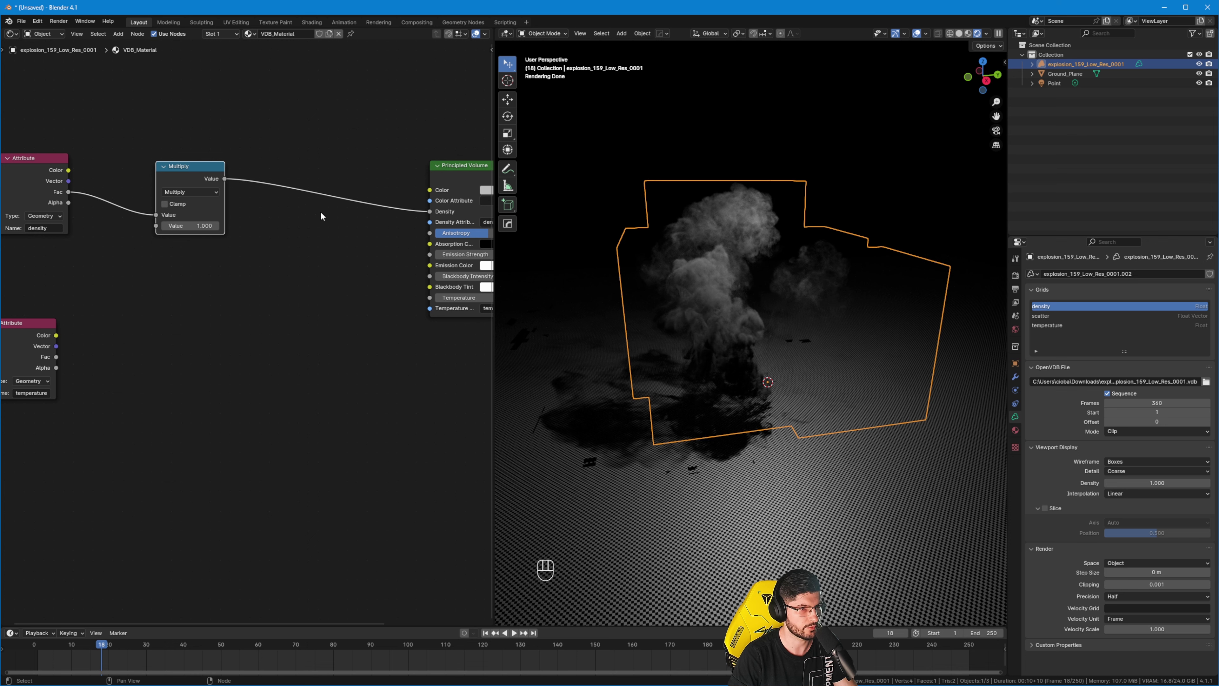
Nudge the temperature node into alignment and select the first Multiply node.
{"action": "left_click", "coordinate": [39, 192]}
{"action": "left_click", "coordinate": [32, 340]}
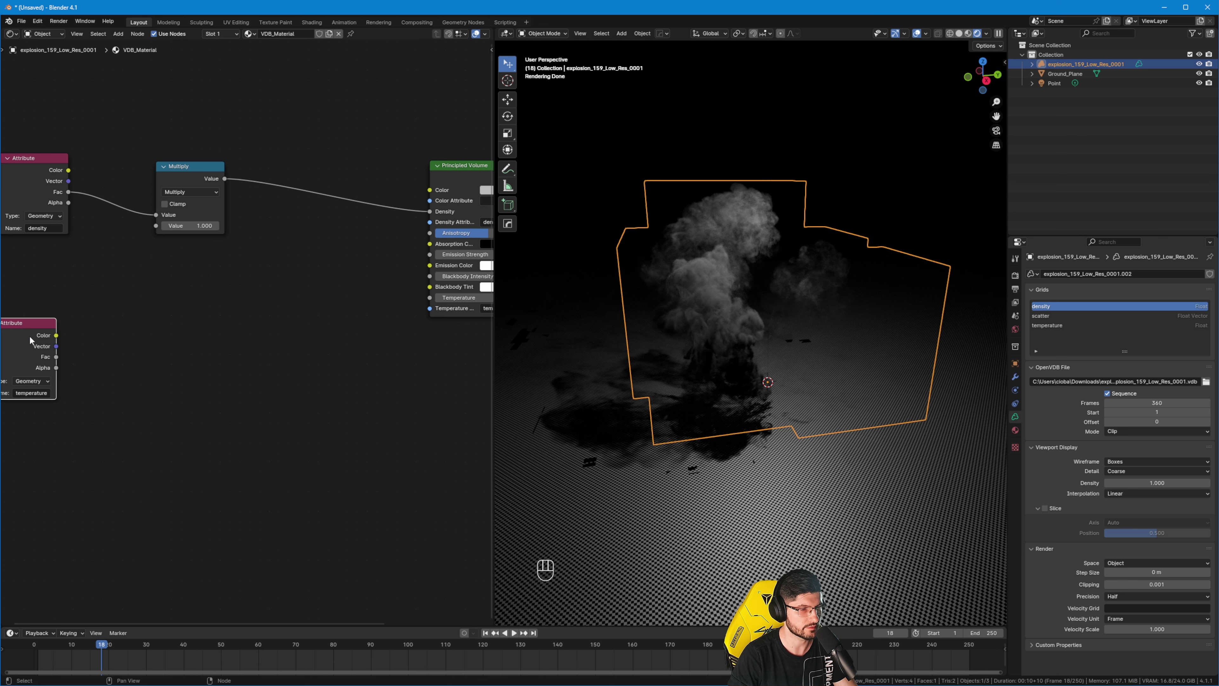
{"action": "left_click_drag", "start_coordinate": [28, 337], "coordinate": [36, 337]}
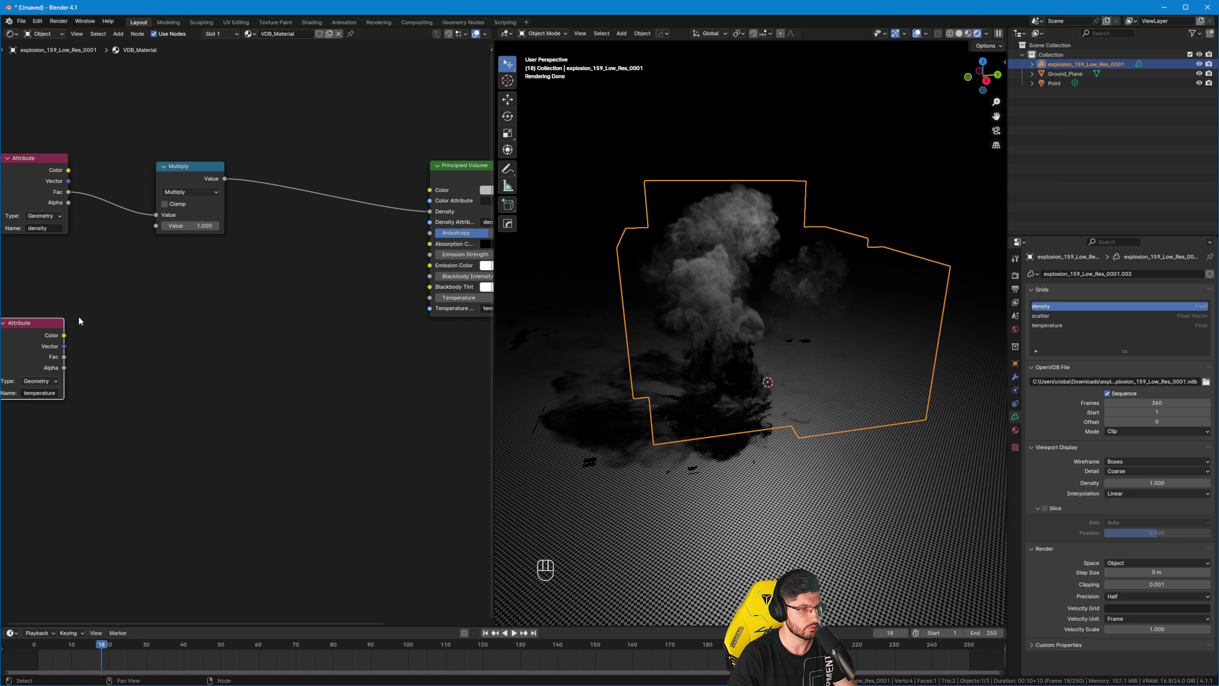
{"action": "middle_click_drag", "start_coordinate": [25, 337], "coordinate": [60, 338]}
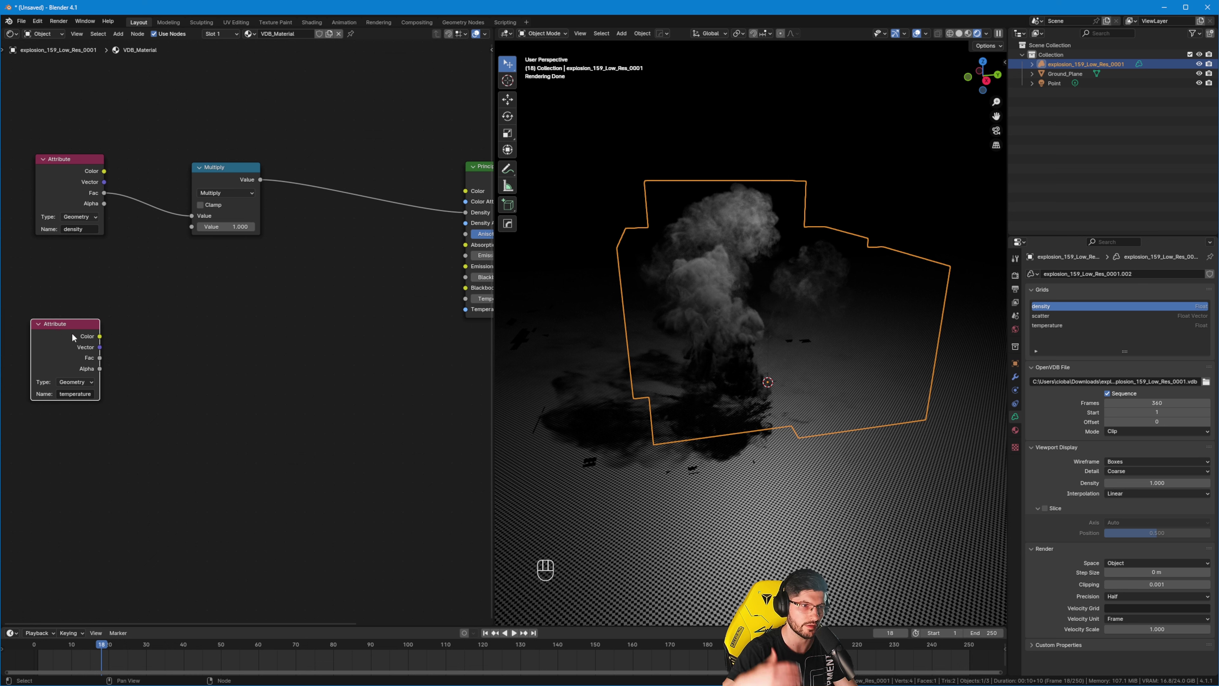
{"action": "left_click", "coordinate": [257, 279]}
{"action": "left_click", "coordinate": [230, 170]}
Duplicate the Multiply before Principled Volume and connect temperature Fac to its second Value.
{"action": "key", "text": "ctrl+c"}
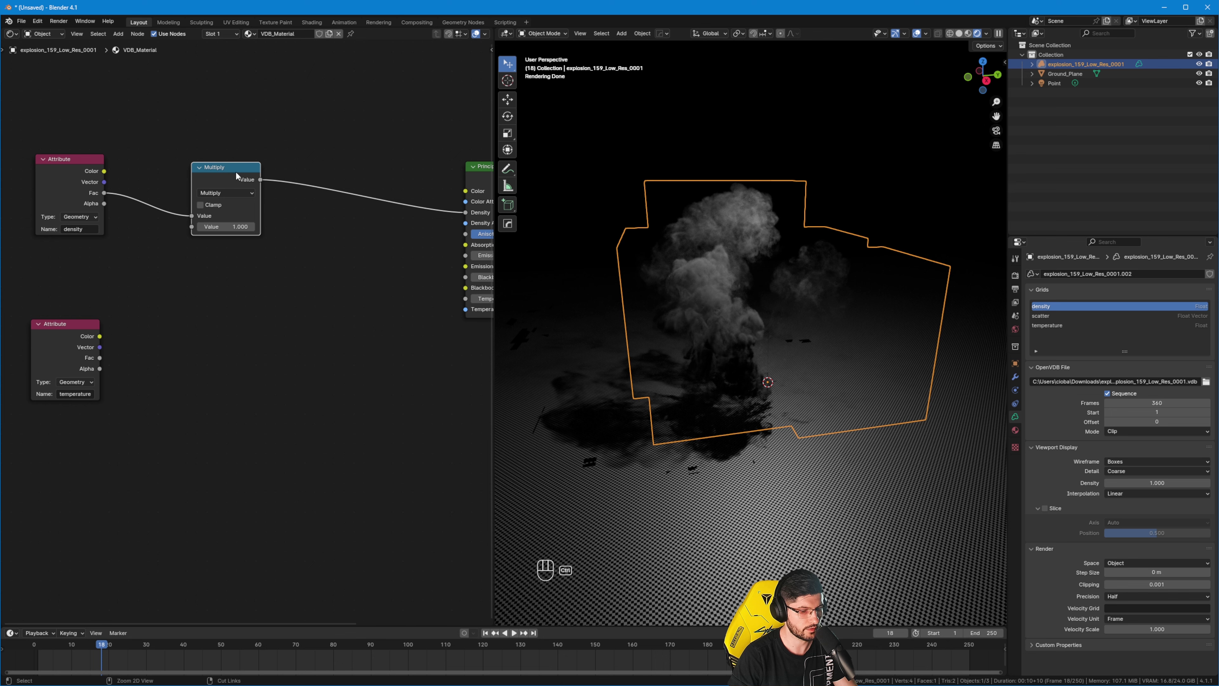
{"action": "key", "text": "ctrl+v"}
{"action": "left_click_drag", "start_coordinate": [246, 158], "coordinate": [362, 202]}
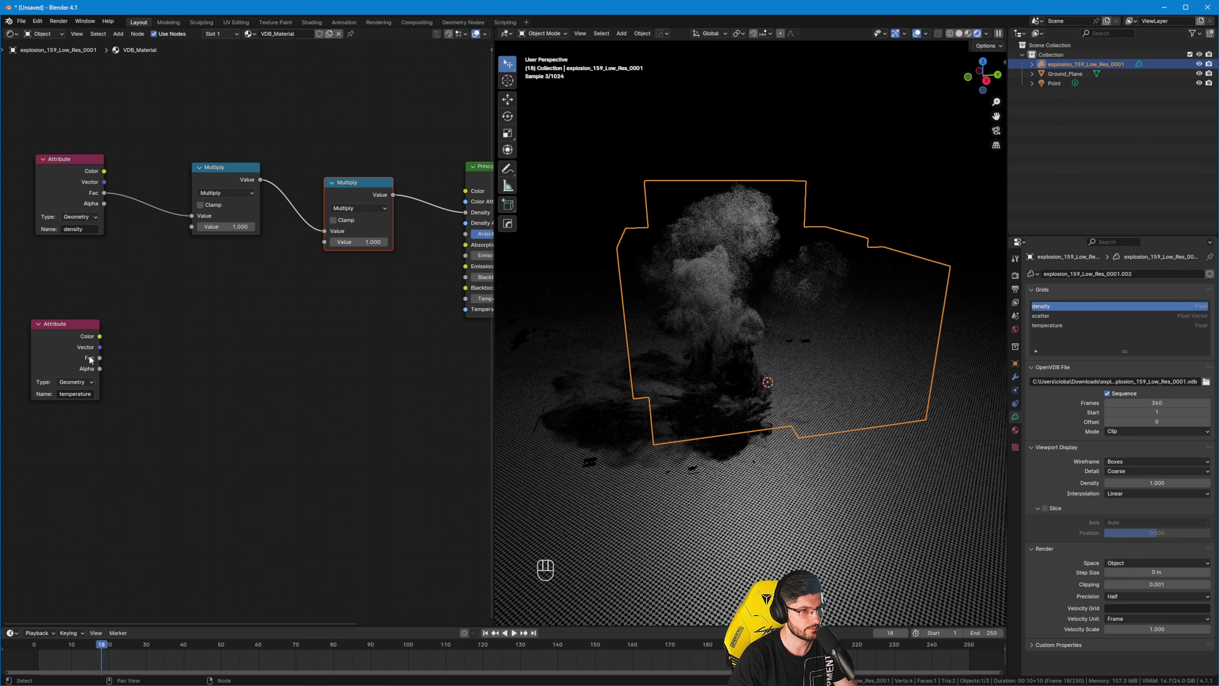
{"action": "left_click_drag", "start_coordinate": [100, 358], "coordinate": [325, 240]}
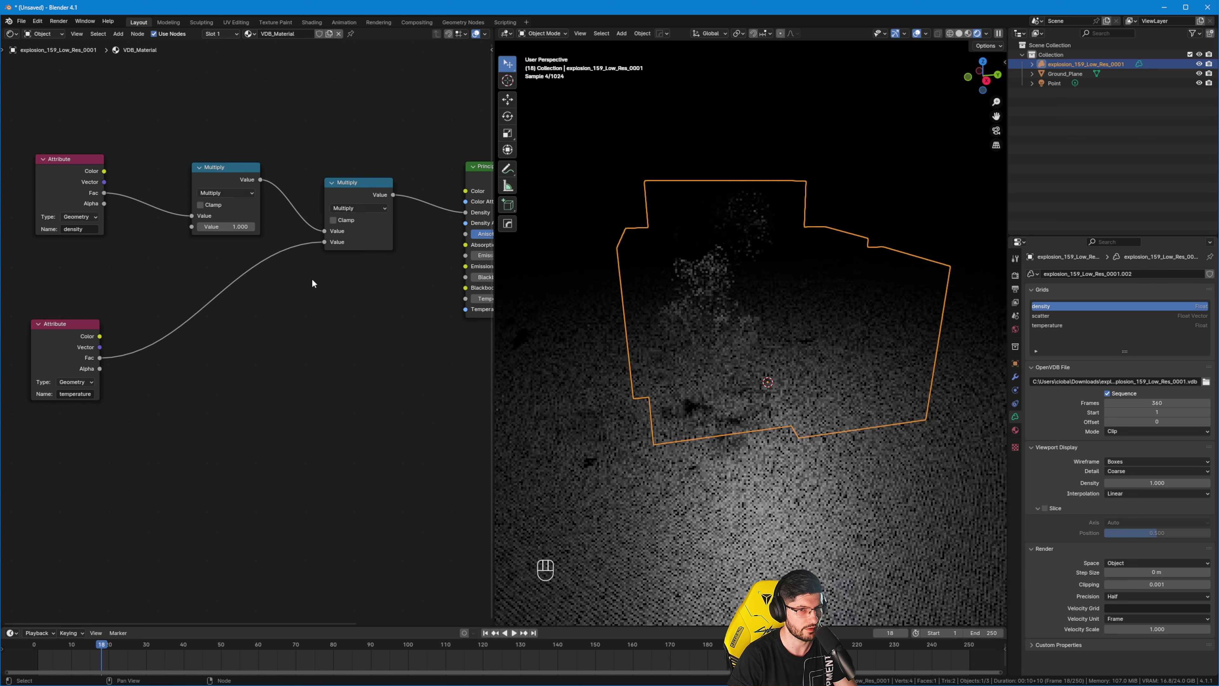
Recentre the 3D view on the smoke and review the new node chain.
{"action": "scroll", "coordinate": [720, 313], "scroll_direction": "up", "scroll_amount": 5}
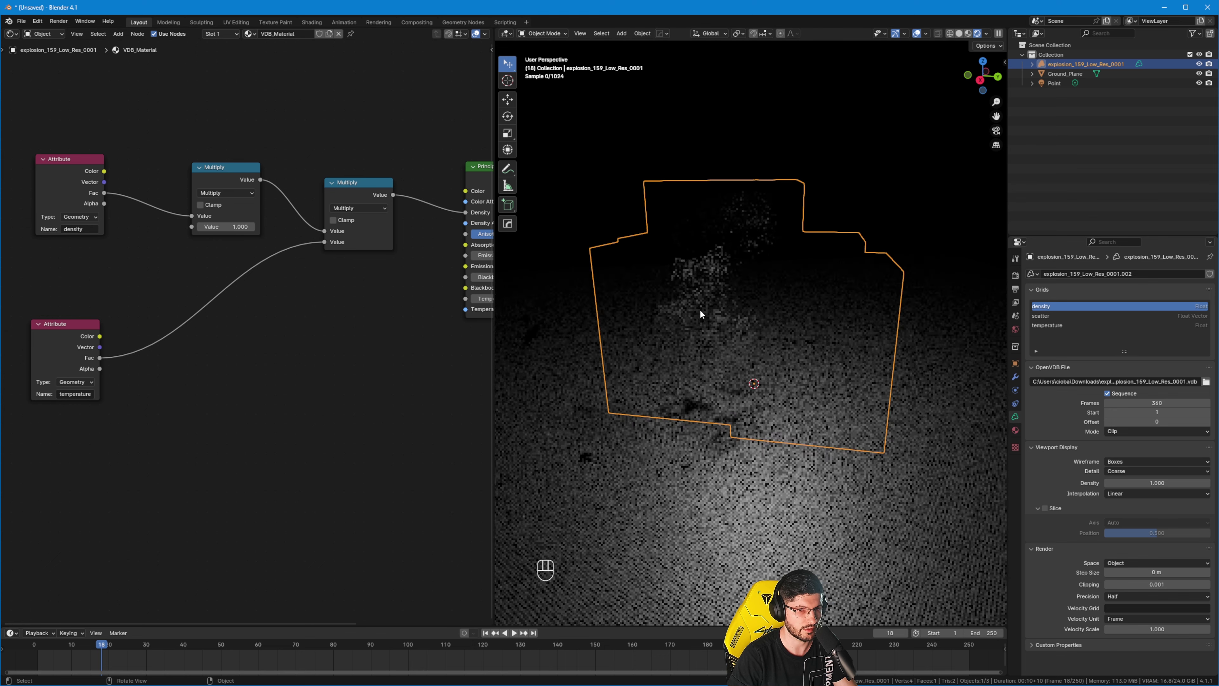
{"action": "middle_click_drag", "start_coordinate": [676, 315], "coordinate": [694, 324], "text": "shift"}
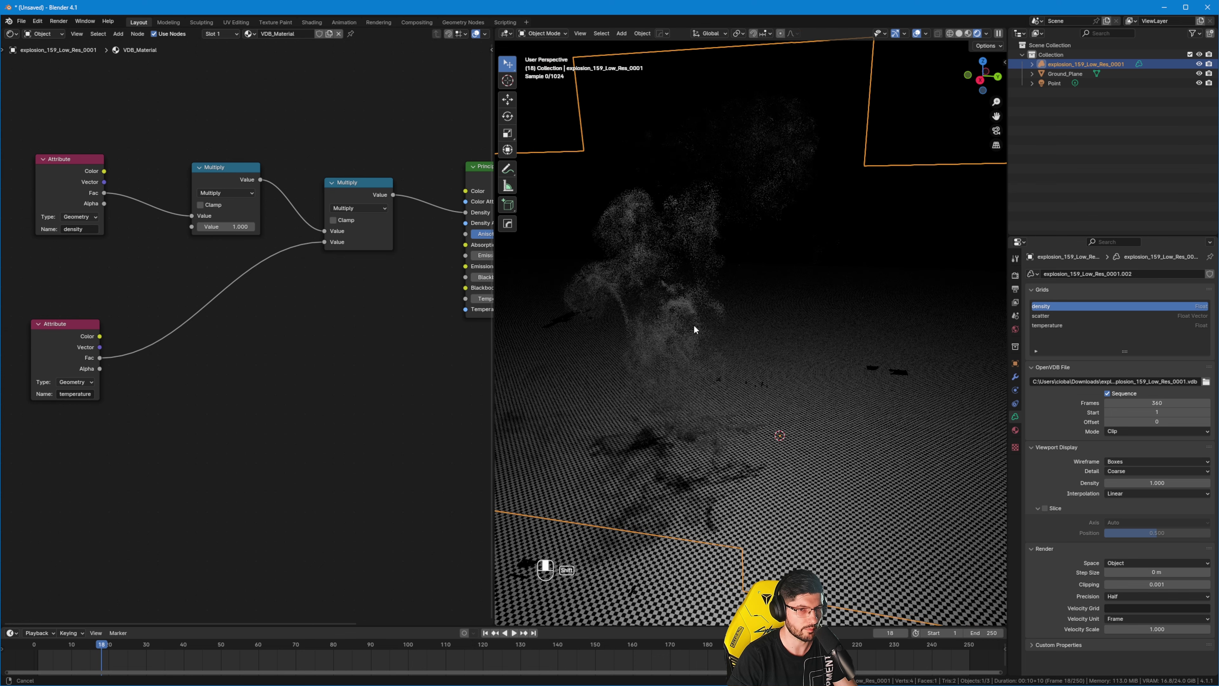
{"action": "left_click_drag", "start_coordinate": [47, 124], "coordinate": [305, 227]}
{"action": "left_click", "coordinate": [92, 337]}
{"action": "left_click", "coordinate": [379, 236]}
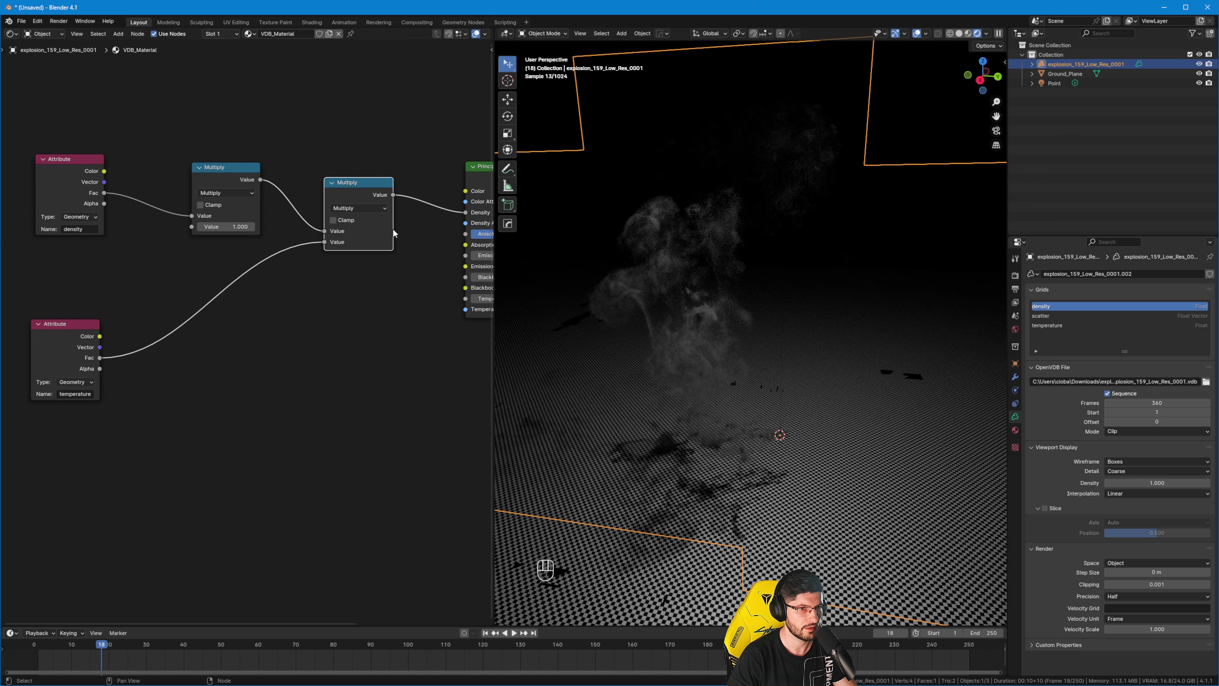
{"action": "middle_click_drag", "start_coordinate": [448, 242], "coordinate": [418, 244]}
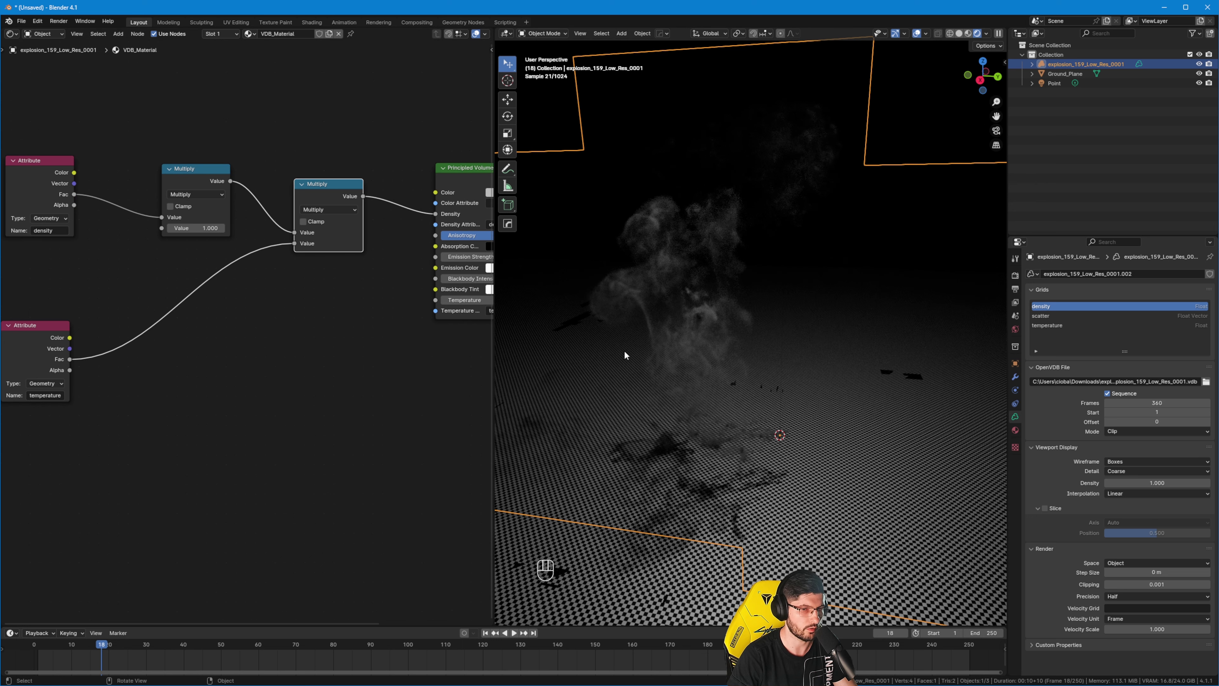
{"action": "scroll", "coordinate": [255, 328], "scroll_direction": "down", "scroll_amount": 1}
{"action": "middle_click_drag", "start_coordinate": [194, 311], "coordinate": [240, 314]}
{"action": "left_click", "coordinate": [87, 350]}
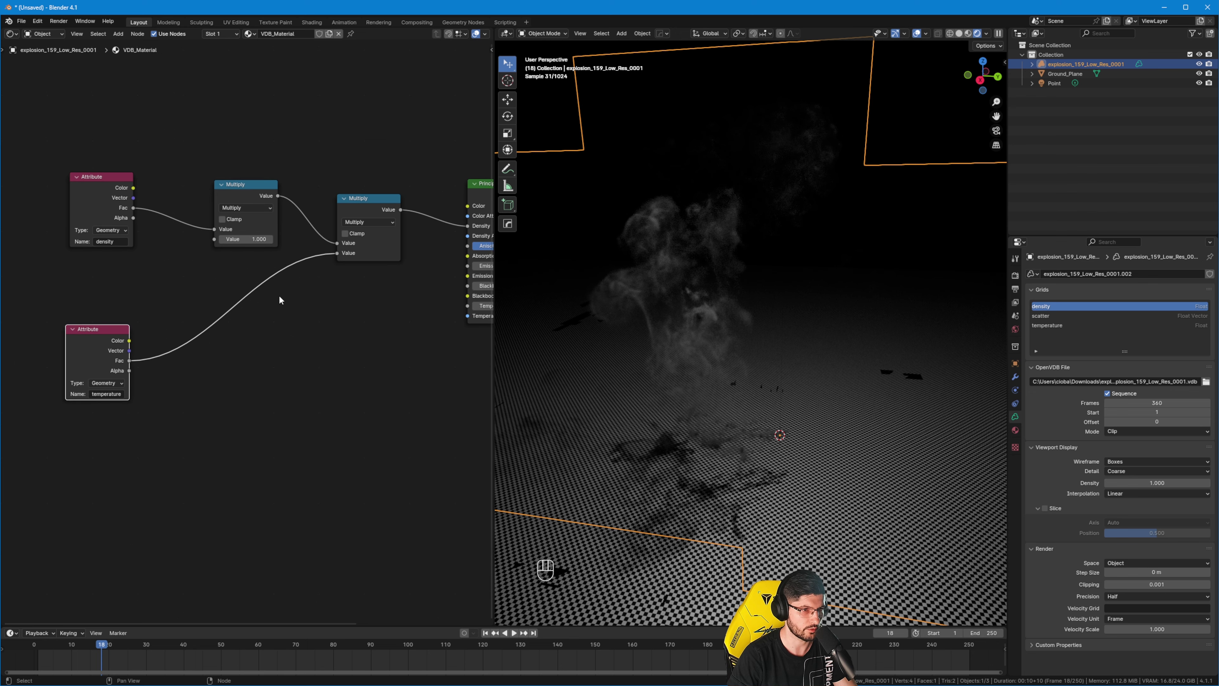
{"action": "left_click", "coordinate": [205, 321]}
{"action": "scroll", "coordinate": [204, 321], "scroll_direction": "left", "scroll_amount": 1, "text": "ctrl"}
Add a Color Ramp node next to the temperature Attribute node.
{"action": "key", "text": "shift+a"}
{"action": "type", "text": "color"}
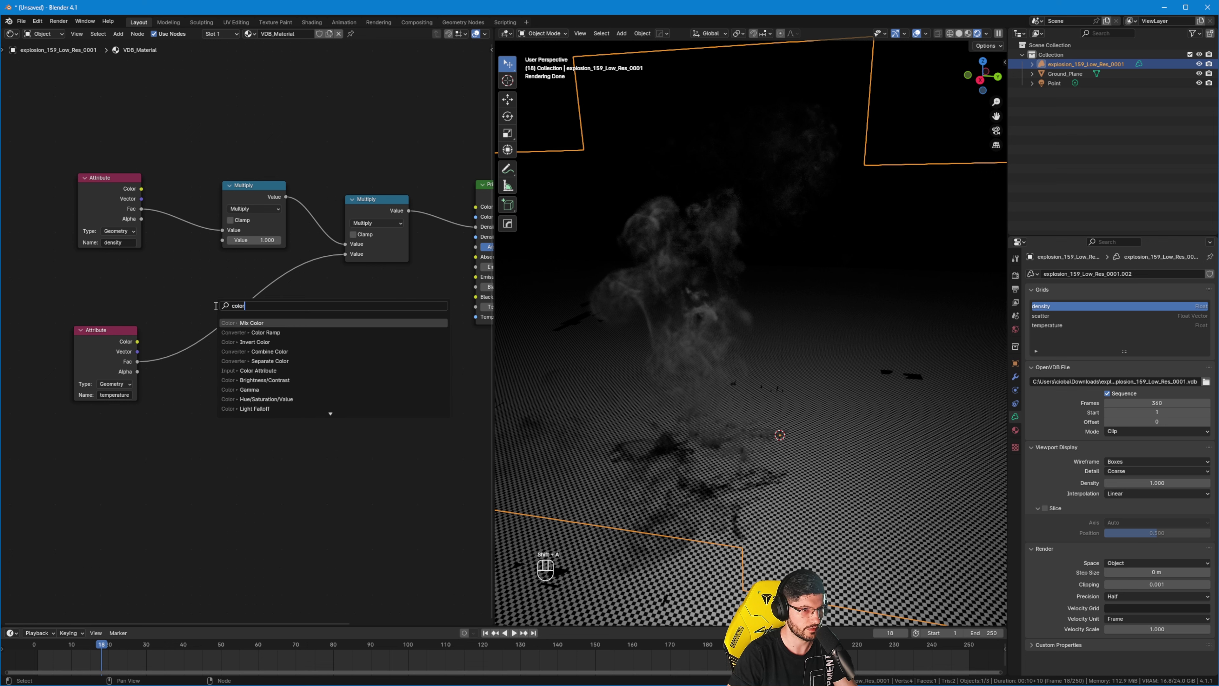
{"action": "key", "text": "Down"}
{"action": "key", "text": "Return"}
{"action": "left_click", "coordinate": [257, 347]}
{"action": "left_click", "coordinate": [104, 357]}
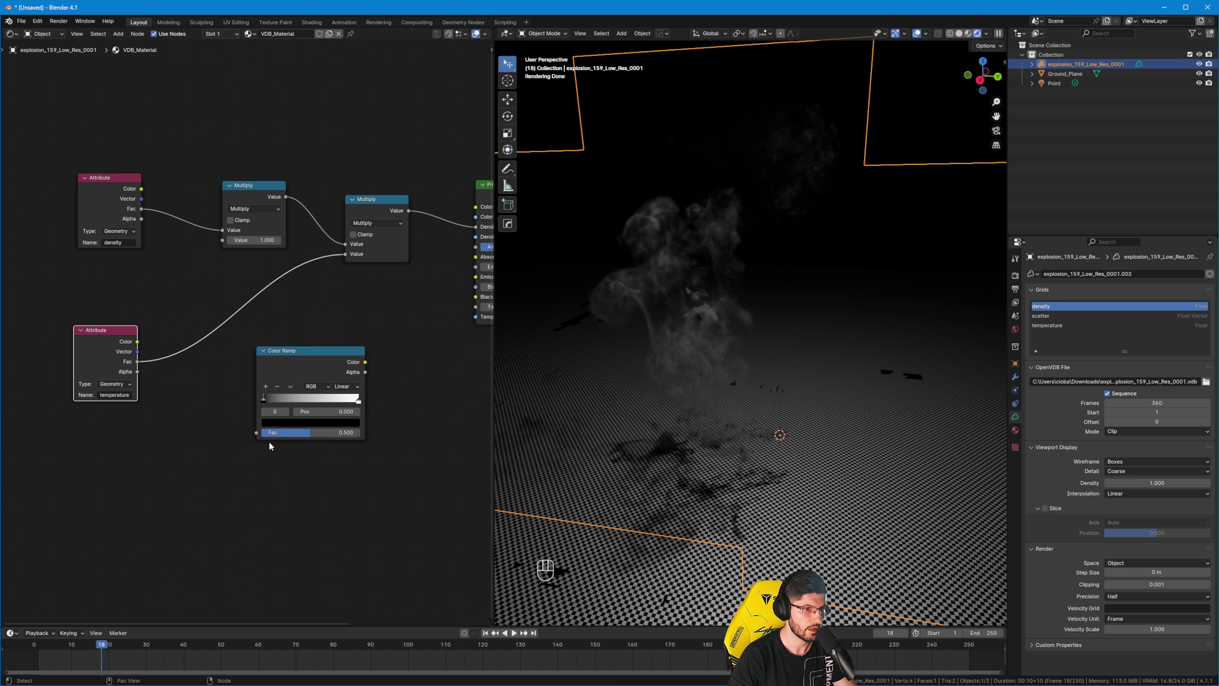
{"action": "left_click", "coordinate": [278, 424]}
{"action": "left_click", "coordinate": [298, 508]}
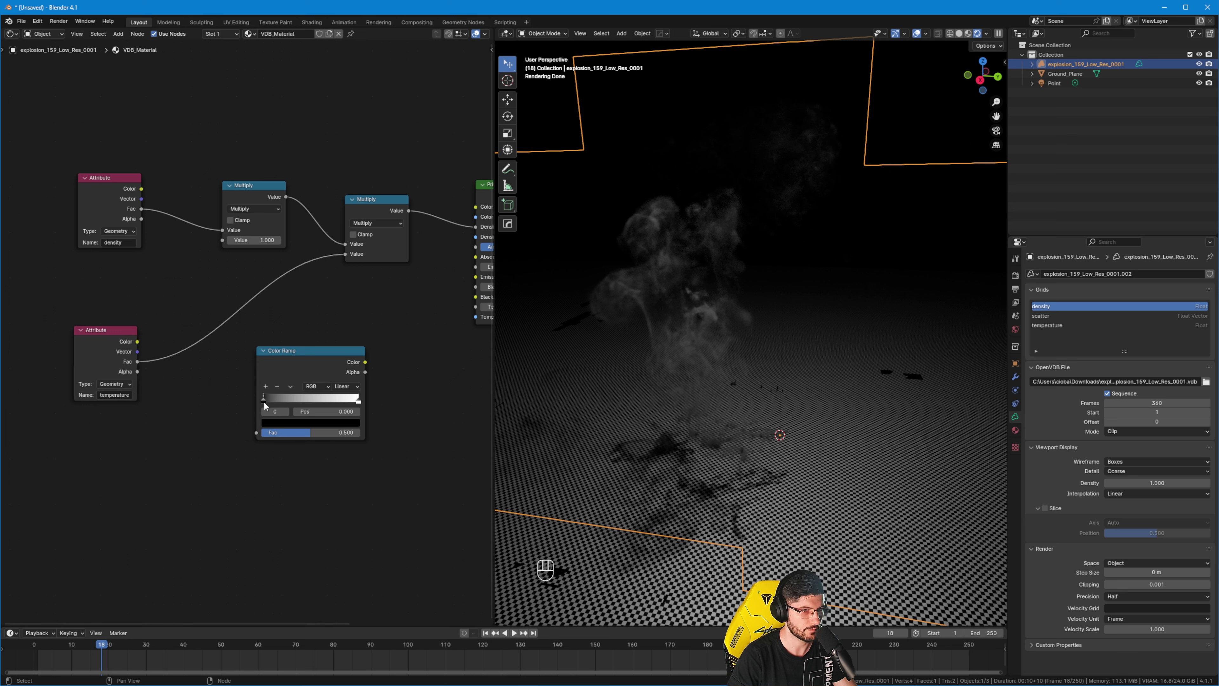
Set the ramp to B-Spline, insert it into the temperature link, white stop at 0.291.
{"action": "left_click", "coordinate": [346, 386]}
{"action": "left_click", "coordinate": [356, 439]}
{"action": "left_click_drag", "start_coordinate": [300, 406], "coordinate": [208, 372]}
{"action": "left_click_drag", "start_coordinate": [305, 372], "coordinate": [221, 372]}
{"action": "middle_click_drag", "start_coordinate": [236, 428], "coordinate": [270, 424]}
Feed the Color Ramp's Alpha output into the second Multiply node.
{"action": "left_click_drag", "start_coordinate": [274, 340], "coordinate": [237, 314]}
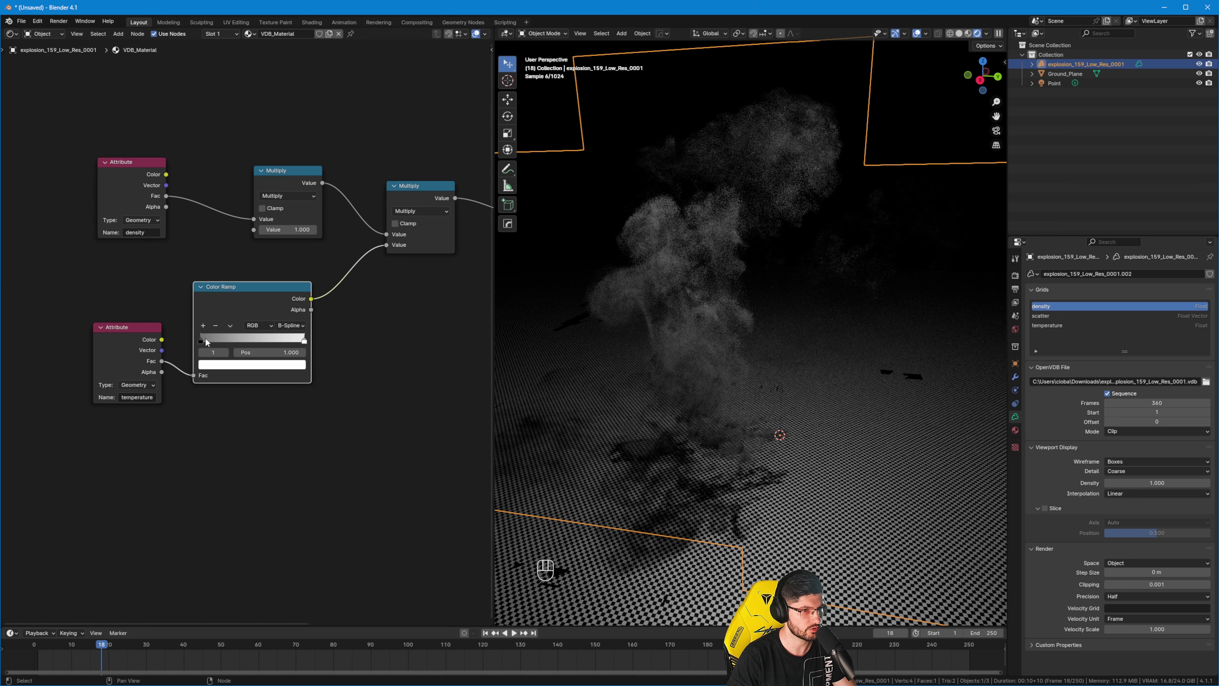
{"action": "left_click", "coordinate": [200, 340]}
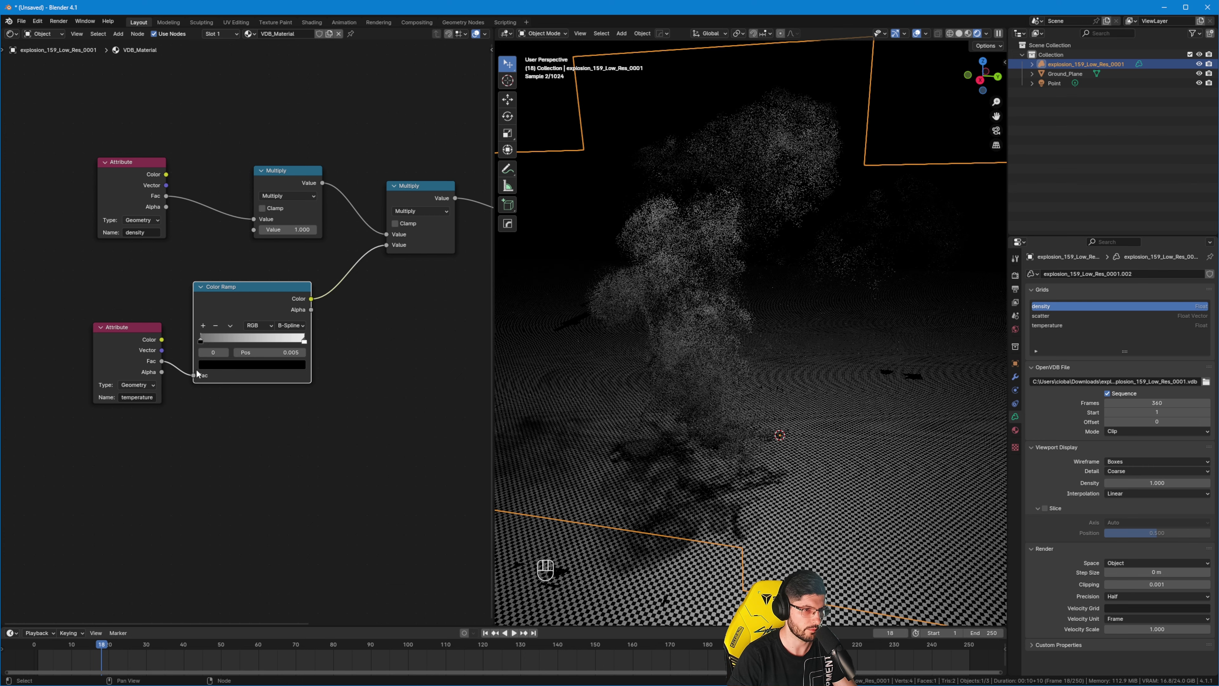
{"action": "left_click", "coordinate": [211, 366]}
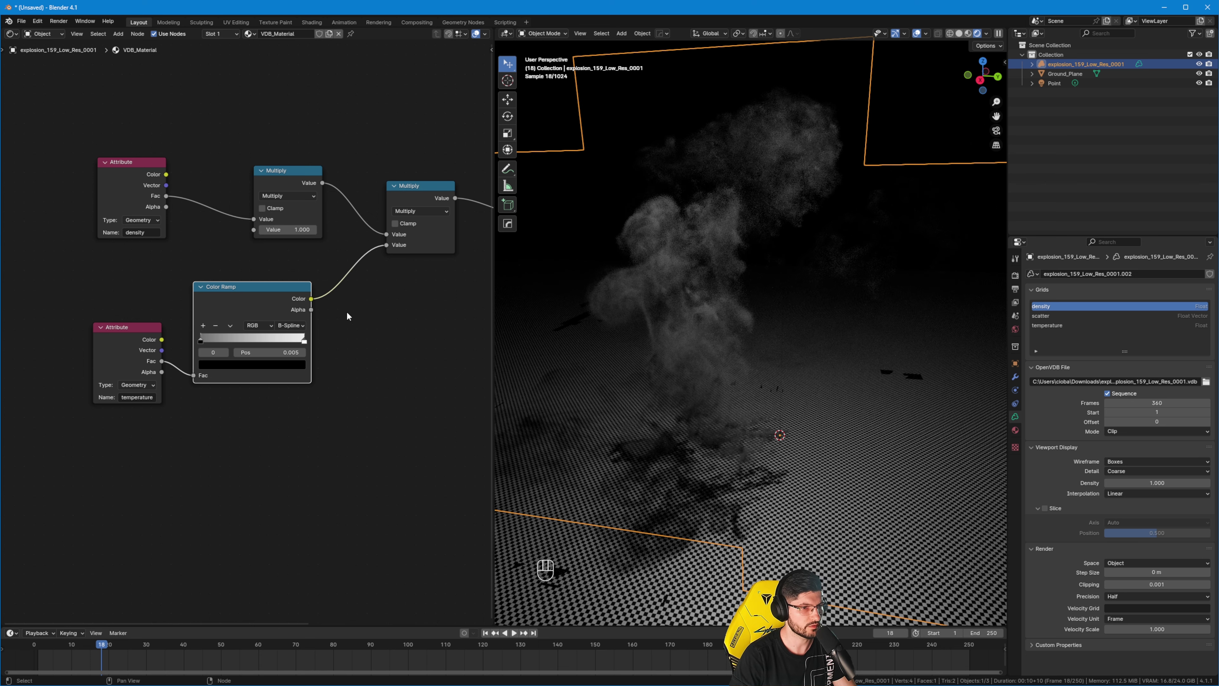
{"action": "left_click_drag", "start_coordinate": [311, 310], "coordinate": [386, 245]}
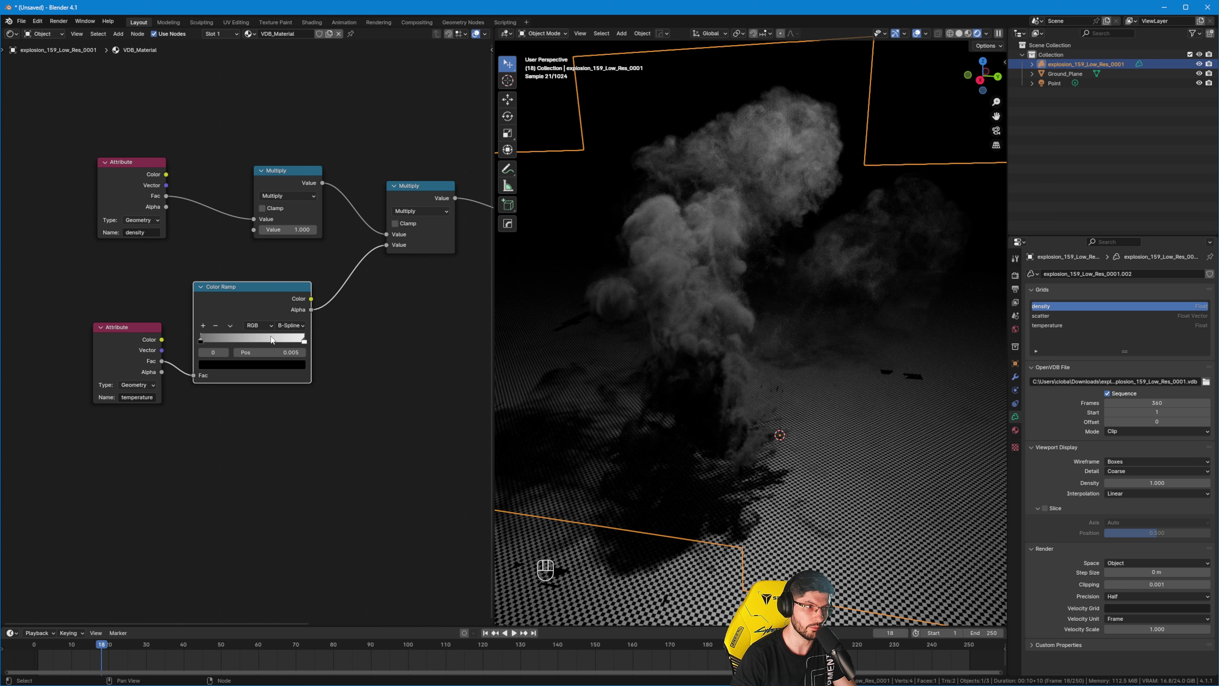
Make the black stop fully transparent at 0.000, leaving the white stop at 1.000.
{"action": "left_click_drag", "start_coordinate": [203, 343], "coordinate": [201, 342]}
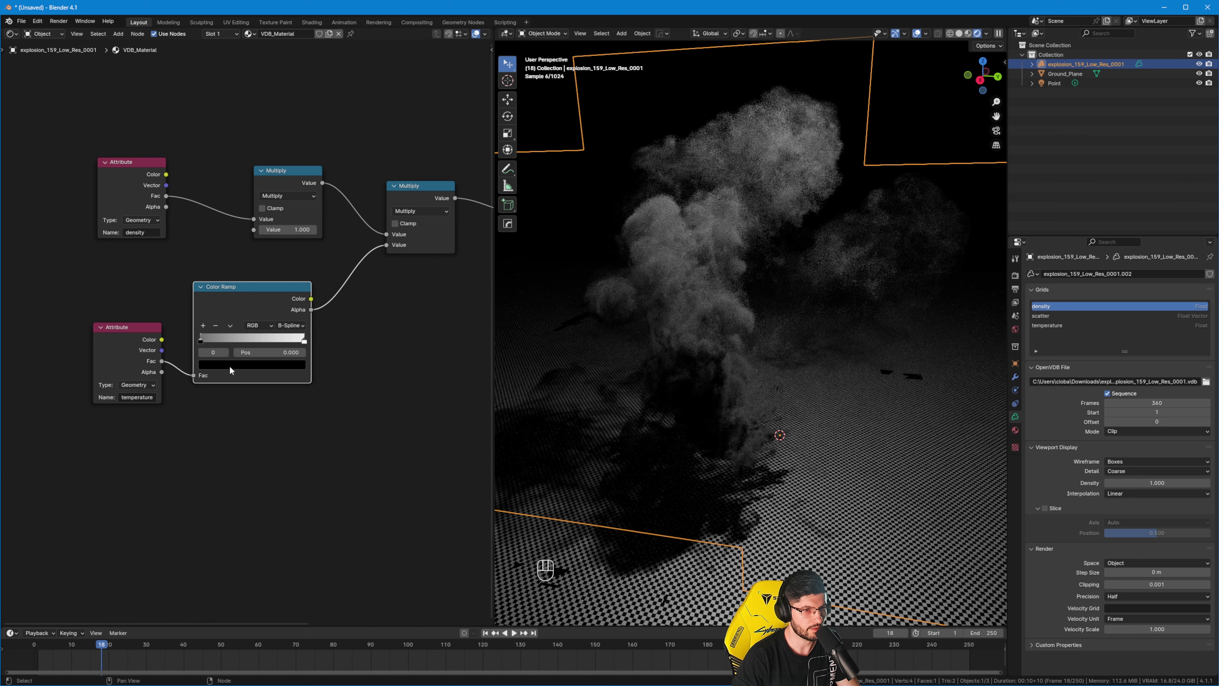
{"action": "left_click", "coordinate": [220, 364]}
{"action": "left_click_drag", "start_coordinate": [236, 352], "coordinate": [196, 353]}
{"action": "left_click", "coordinate": [250, 417]}
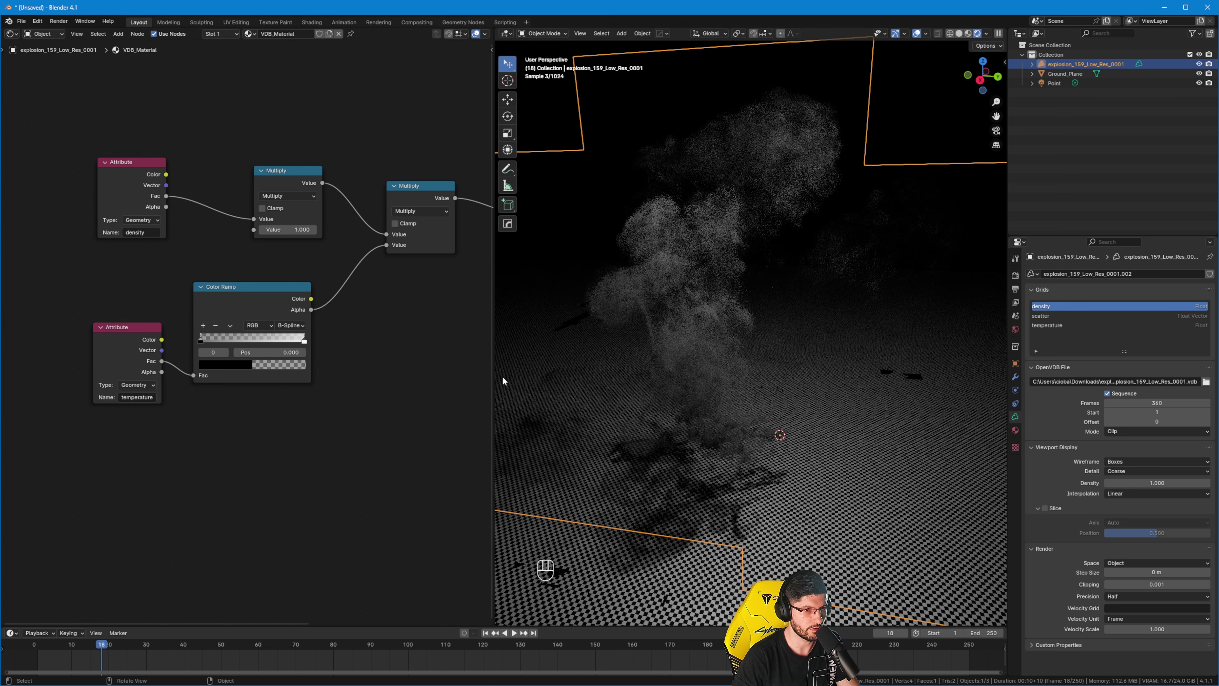
{"action": "left_click_drag", "start_coordinate": [201, 339], "coordinate": [168, 345]}
{"action": "left_click_drag", "start_coordinate": [301, 343], "coordinate": [207, 343]}
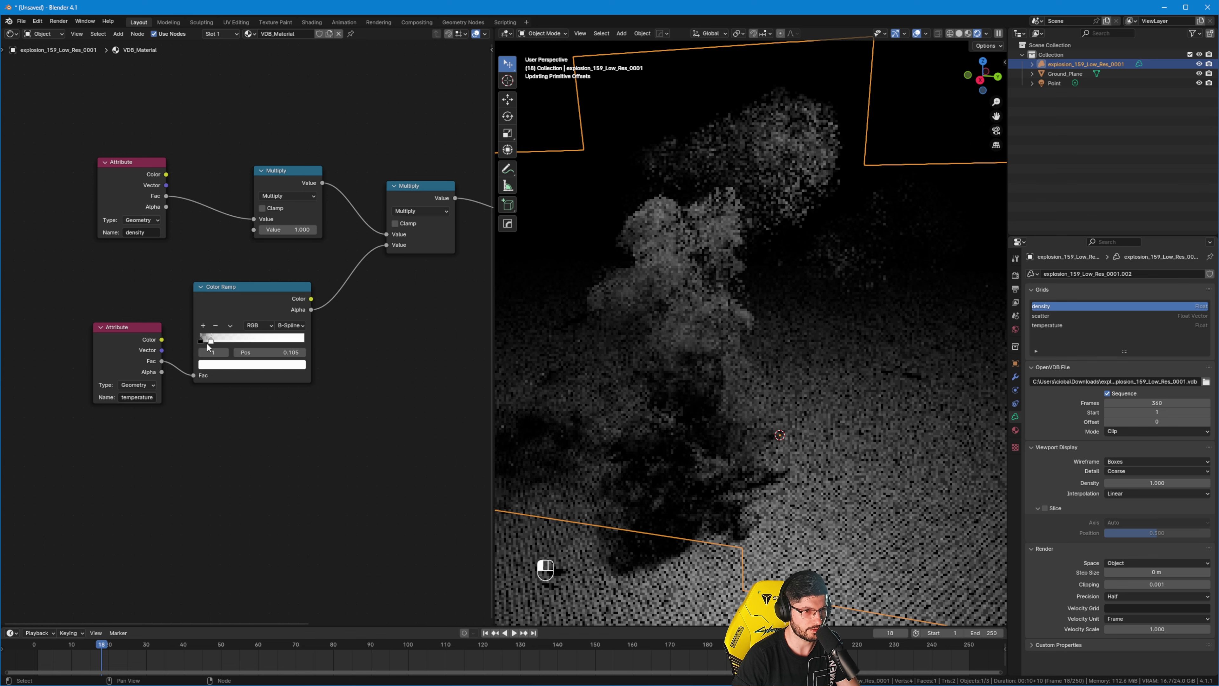
{"action": "middle_click_drag", "start_coordinate": [766, 379], "coordinate": [712, 372]}
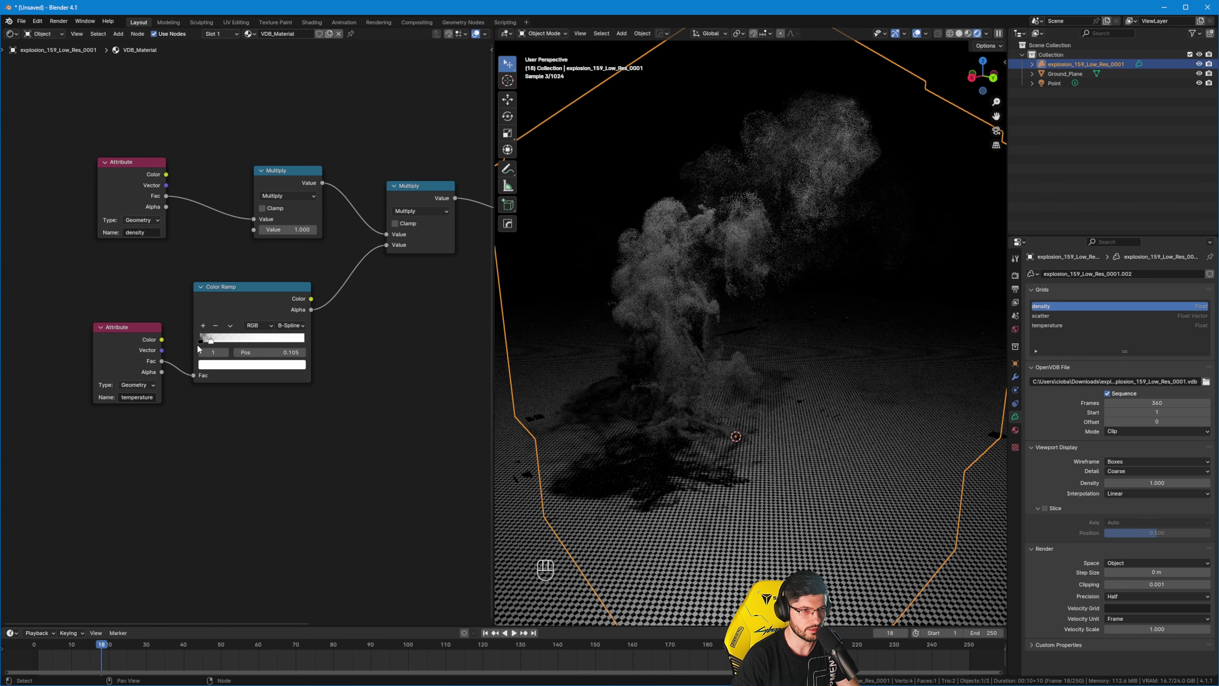
{"action": "left_click_drag", "start_coordinate": [210, 342], "coordinate": [316, 333]}
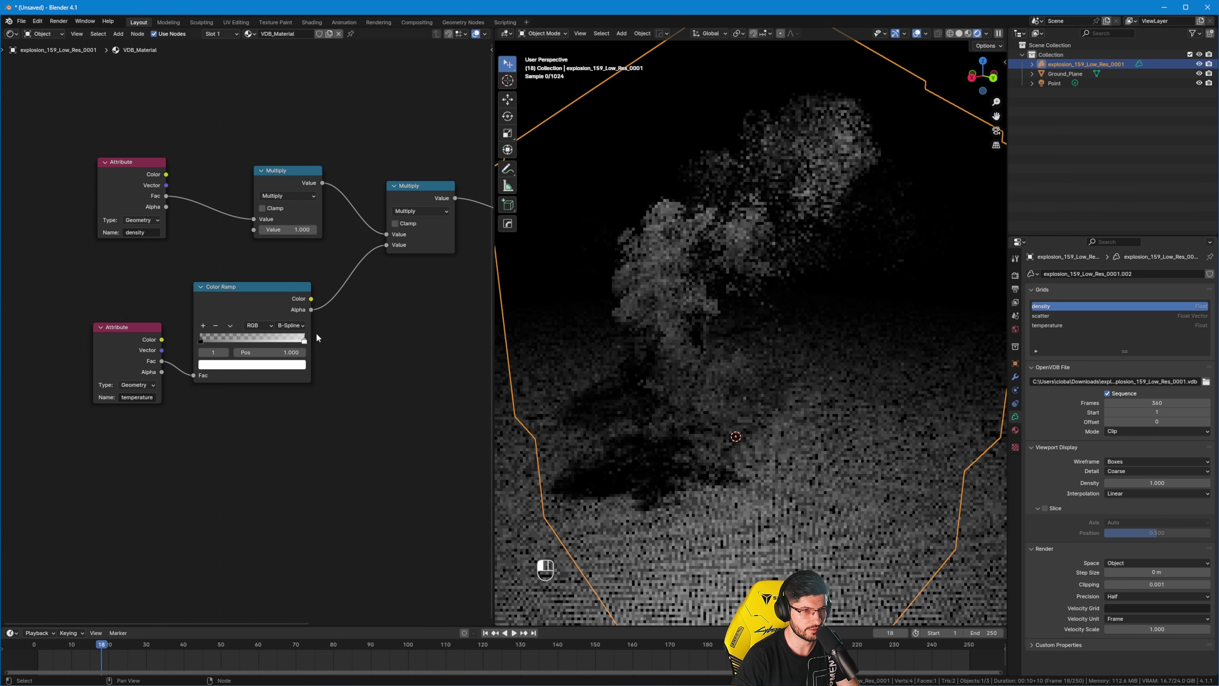
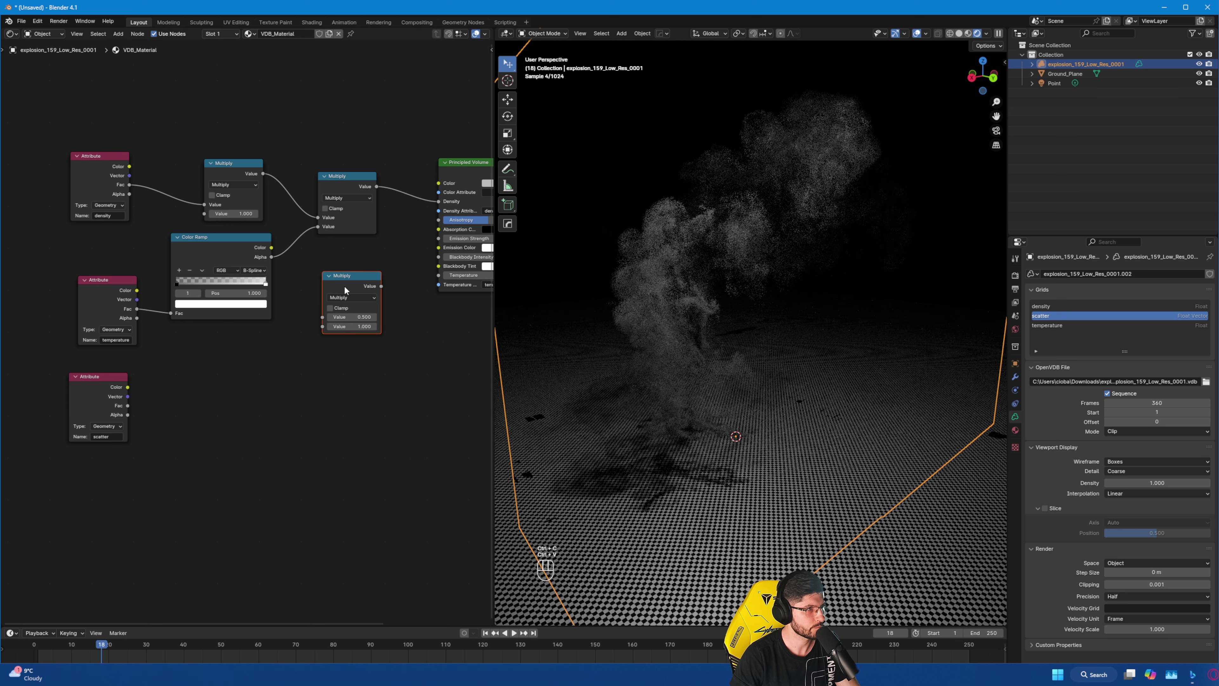
Connect the scatter attribute's Fac to the lower Multiply node set to 0.5.
{"action": "left_click_drag", "start_coordinate": [94, 397], "coordinate": [326, 335]}
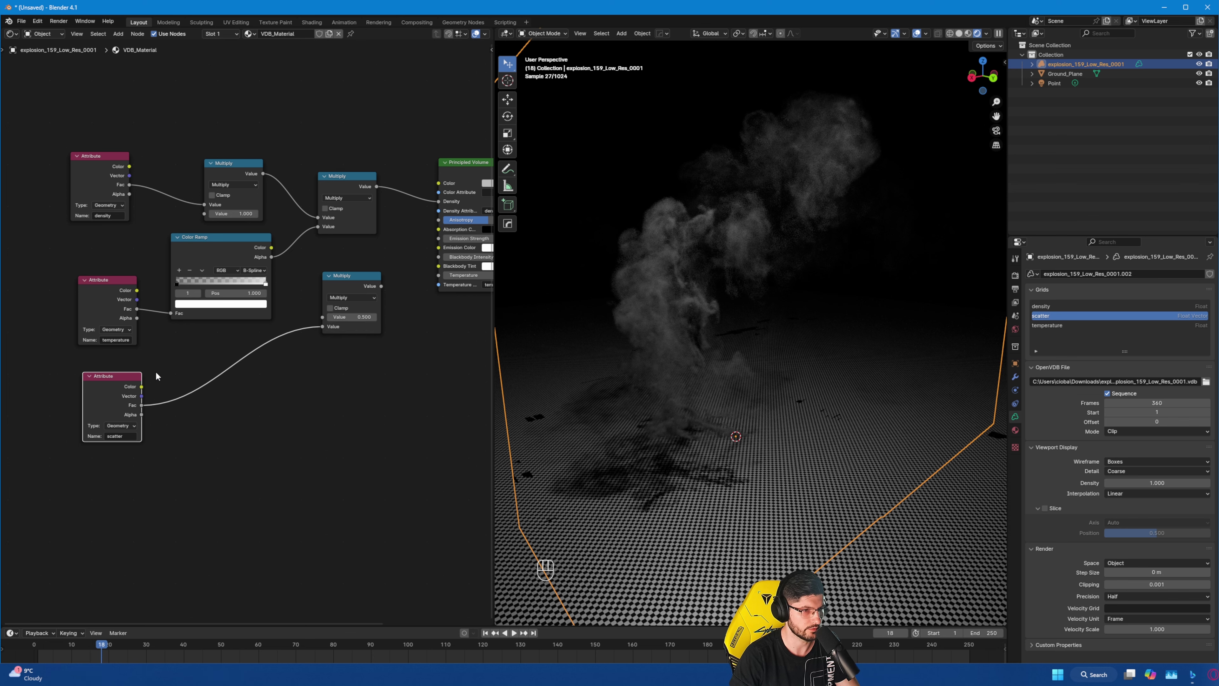
Link the lower Multiply output to the Principled Volume's Emission Strength.
{"action": "left_click_drag", "start_coordinate": [381, 287], "coordinate": [439, 239]}
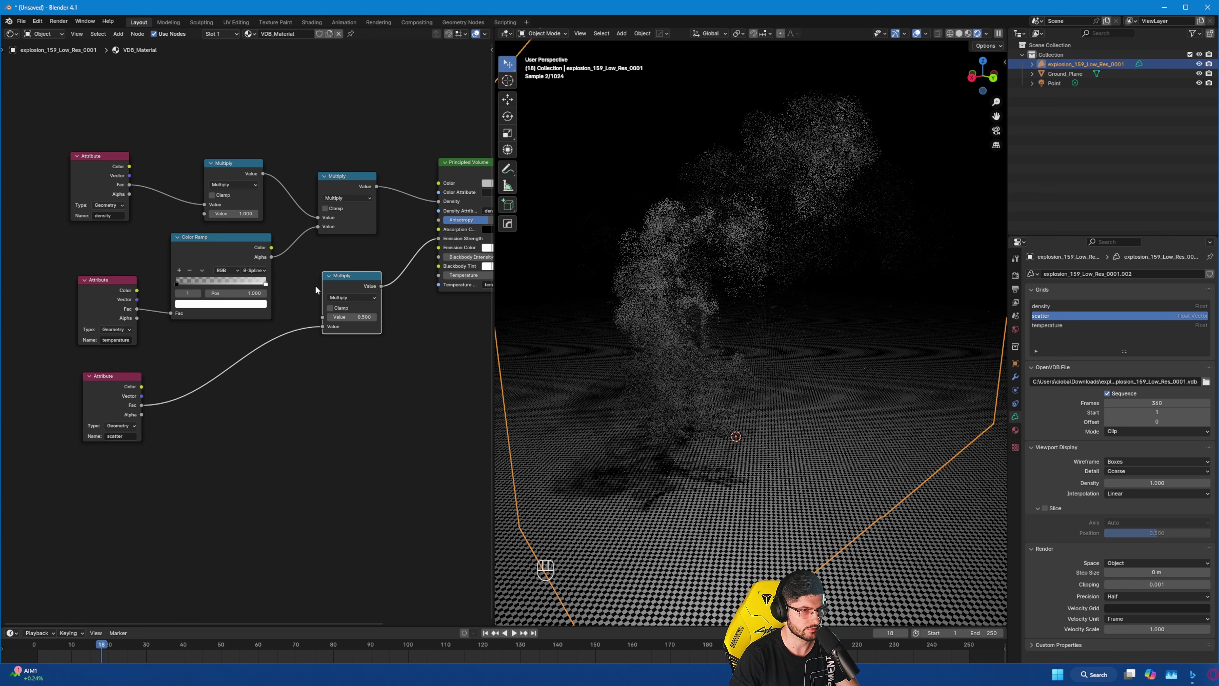
{"action": "middle_click_drag", "start_coordinate": [315, 285], "coordinate": [272, 283]}
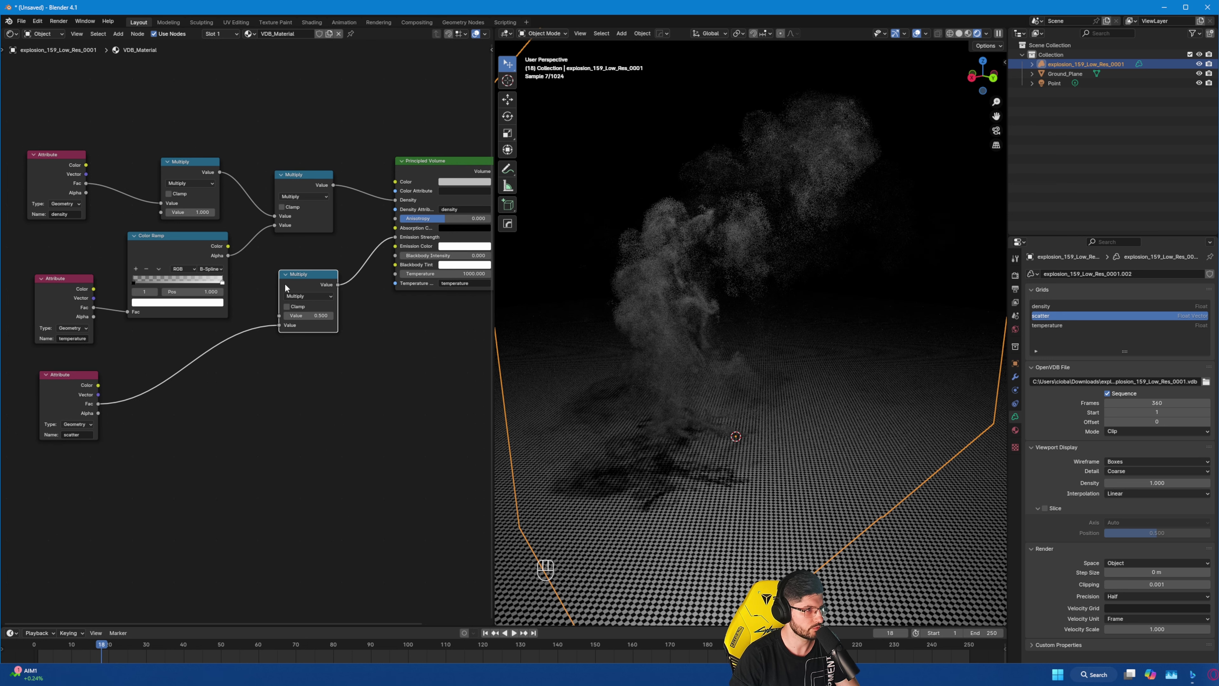
{"action": "left_click_drag", "start_coordinate": [296, 281], "coordinate": [303, 315]}
{"action": "left_click", "coordinate": [263, 321]}
Feed the temperature attribute's Fac into the lower Multiply's first Value input.
{"action": "left_click_drag", "start_coordinate": [91, 308], "coordinate": [286, 349]}
{"action": "left_click_drag", "start_coordinate": [299, 309], "coordinate": [294, 308]}
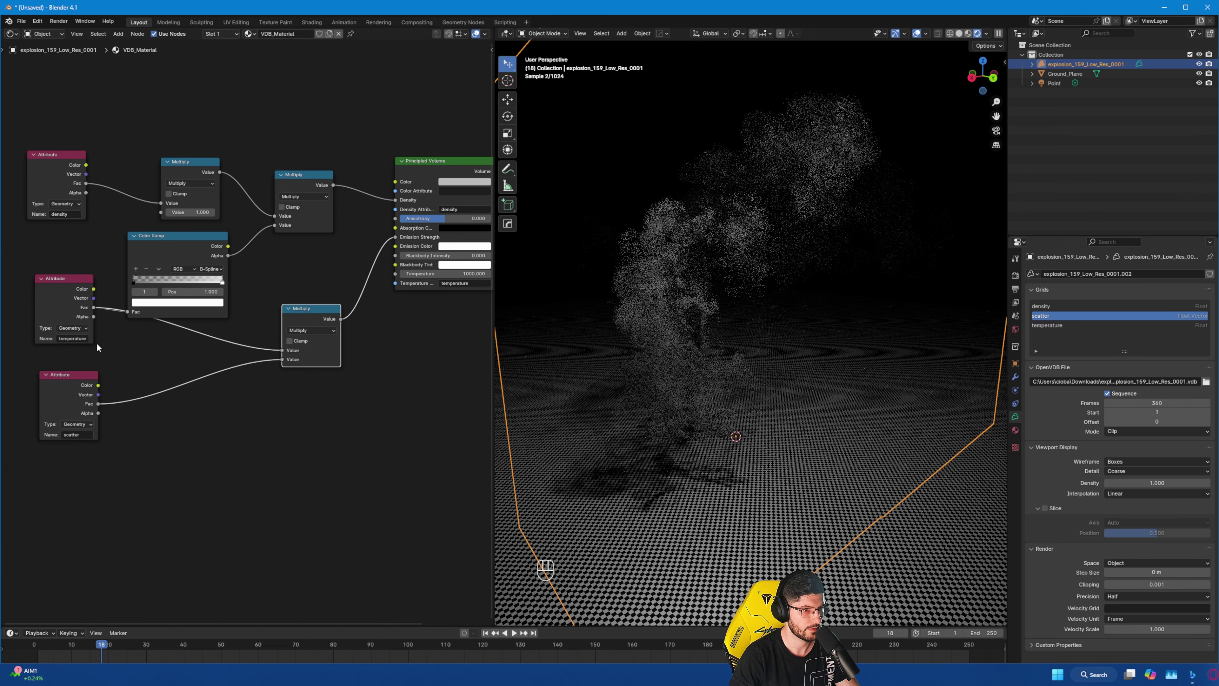
{"action": "left_click_drag", "start_coordinate": [91, 307], "coordinate": [123, 304]}
{"action": "left_click", "coordinate": [120, 272]}
{"action": "mouse_move", "coordinate": [156, 254]}
{"action": "left_mouse_down"}
{"action": "mouse_move", "coordinate": [120, 234]}
{"action": "mouse_move", "coordinate": [167, 238]}
{"action": "left_mouse_up"}
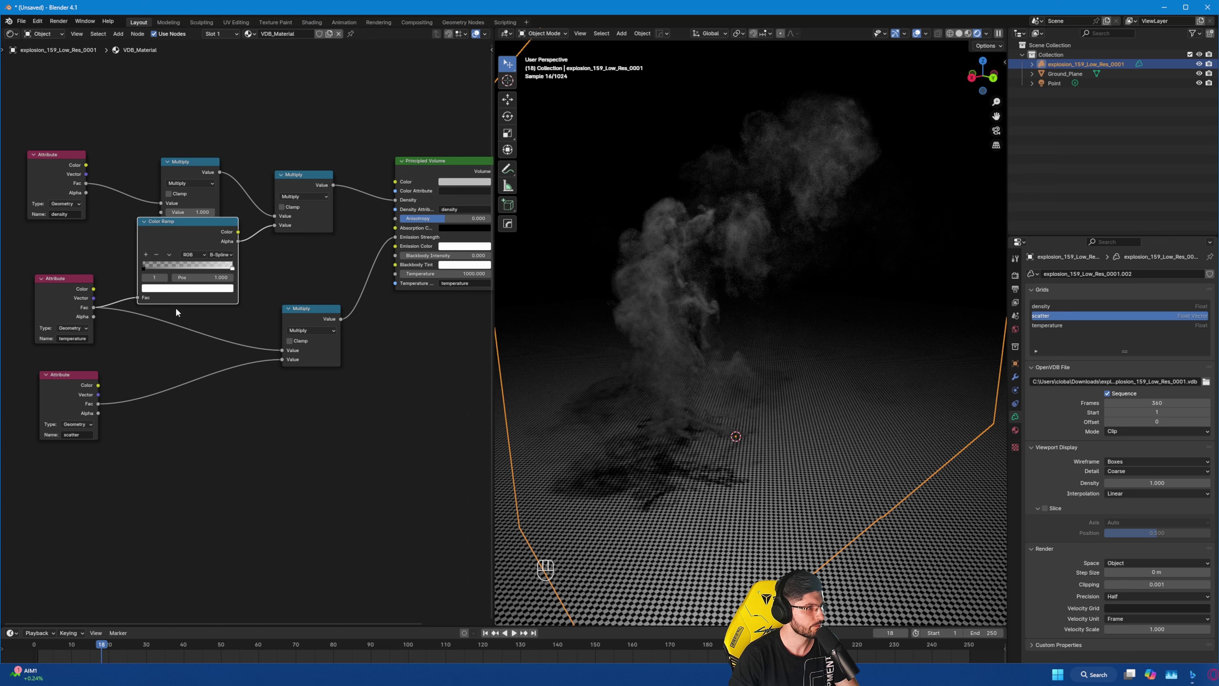
{"action": "left_click", "coordinate": [250, 463]}
{"action": "middle_click_drag", "start_coordinate": [258, 420], "coordinate": [357, 309]}
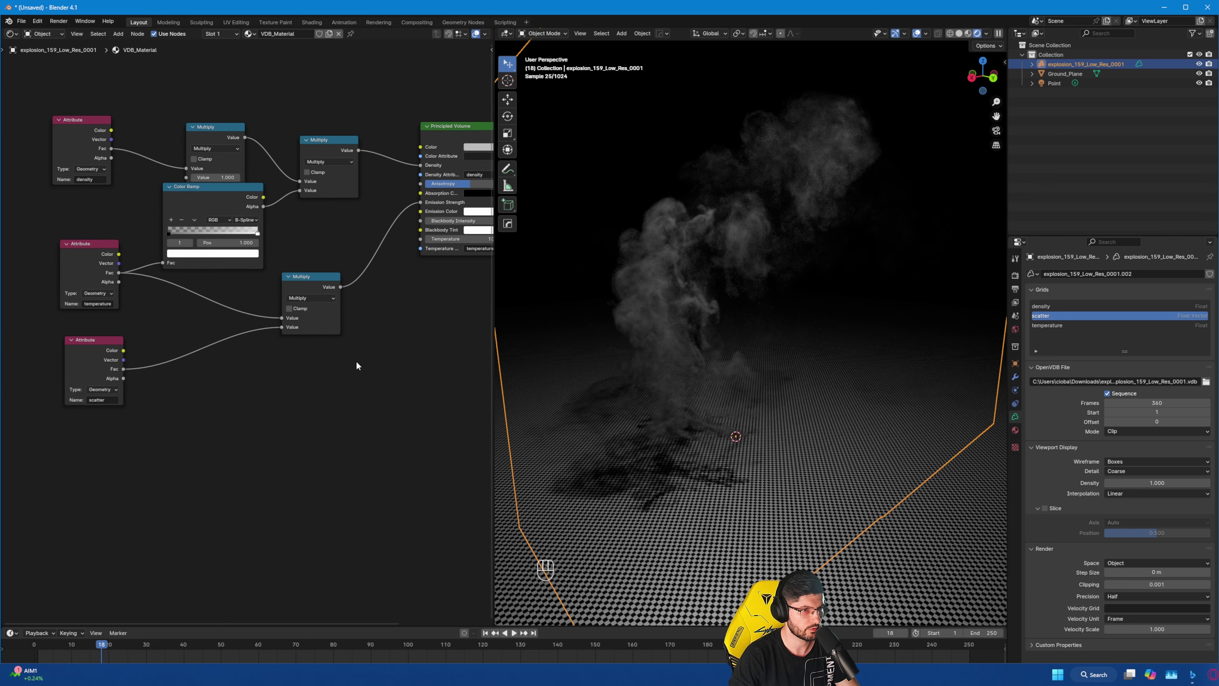
Add a new Color Ramp below the other nodes and link the scatter Fac into it.
{"action": "key", "text": "shift+a"}
{"action": "type", "text": "color"}
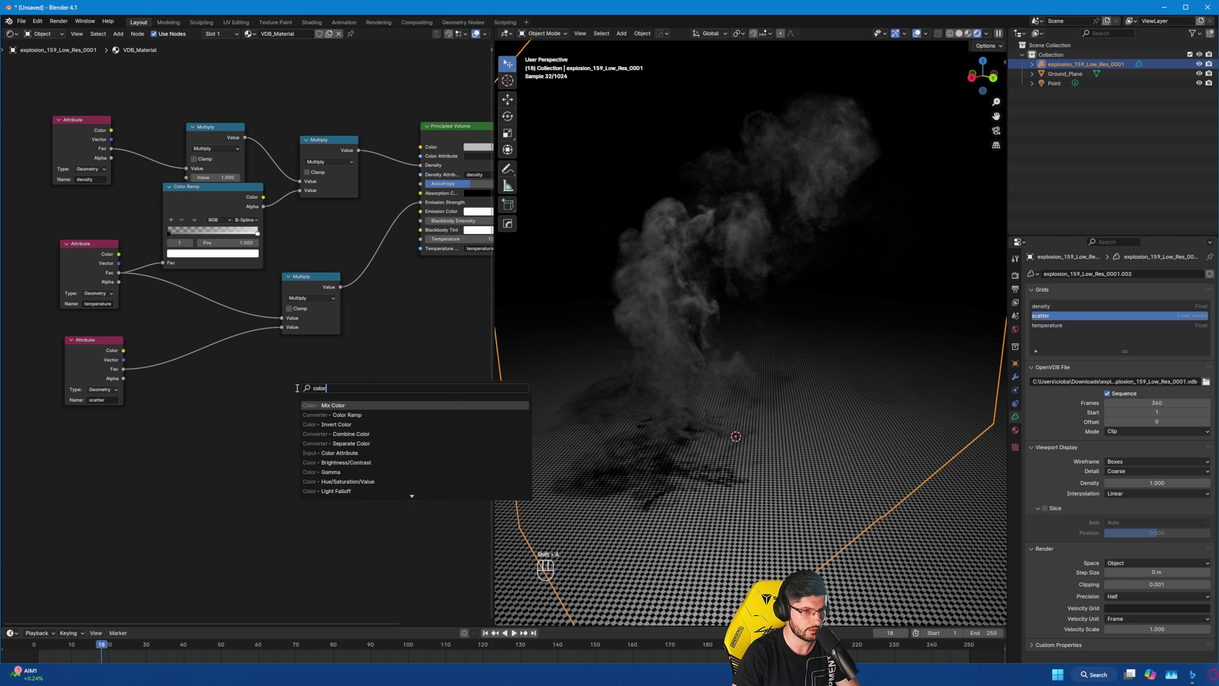
{"action": "key", "text": "Down"}
{"action": "key", "text": "Return"}
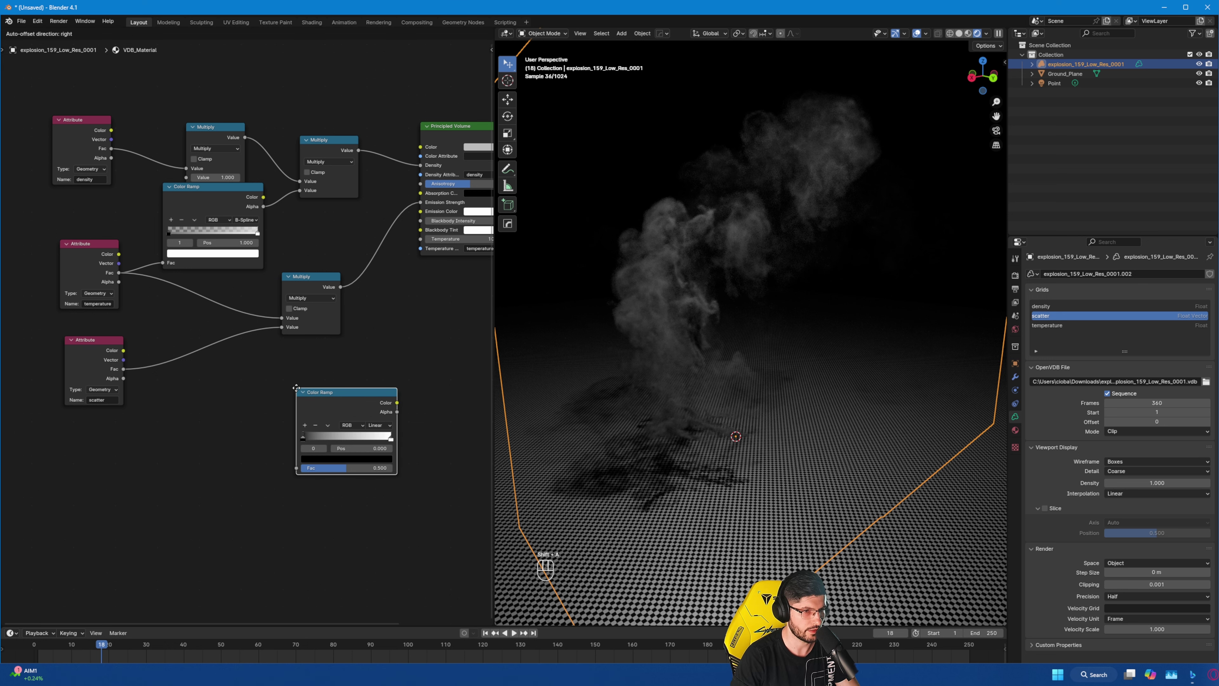
{"action": "left_click", "coordinate": [283, 367]}
{"action": "left_click", "coordinate": [252, 408]}
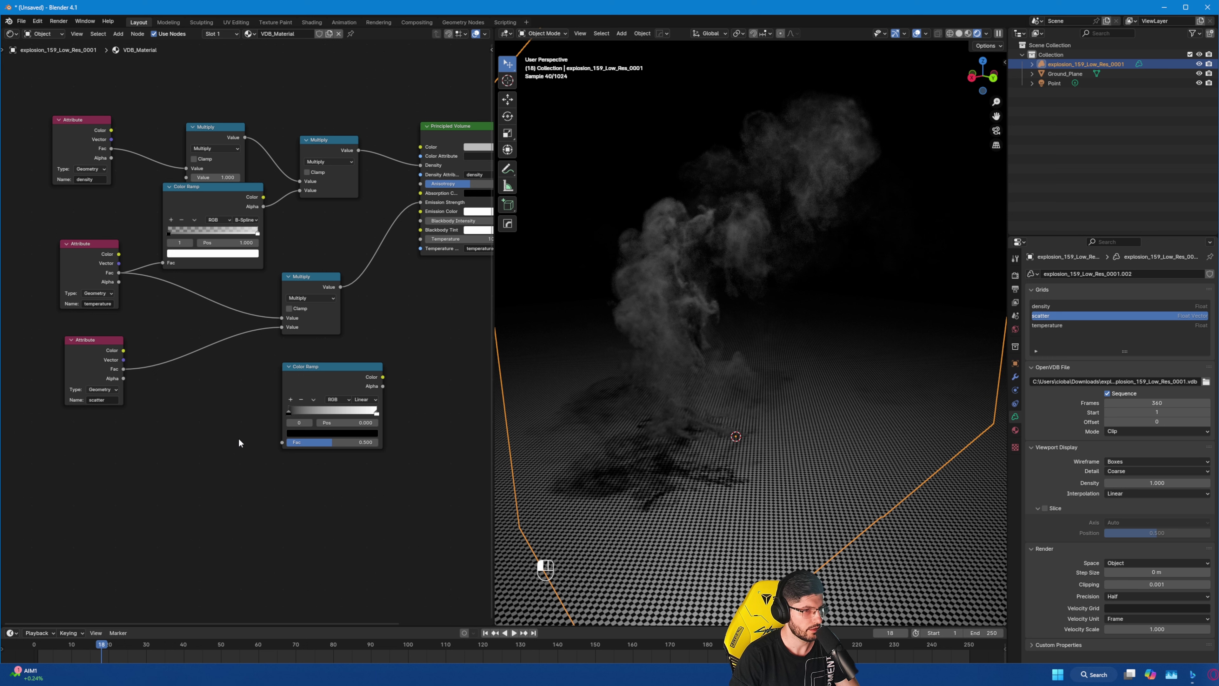
{"action": "left_click_drag", "start_coordinate": [320, 404], "coordinate": [348, 402]}
{"action": "left_click", "coordinate": [222, 431]}
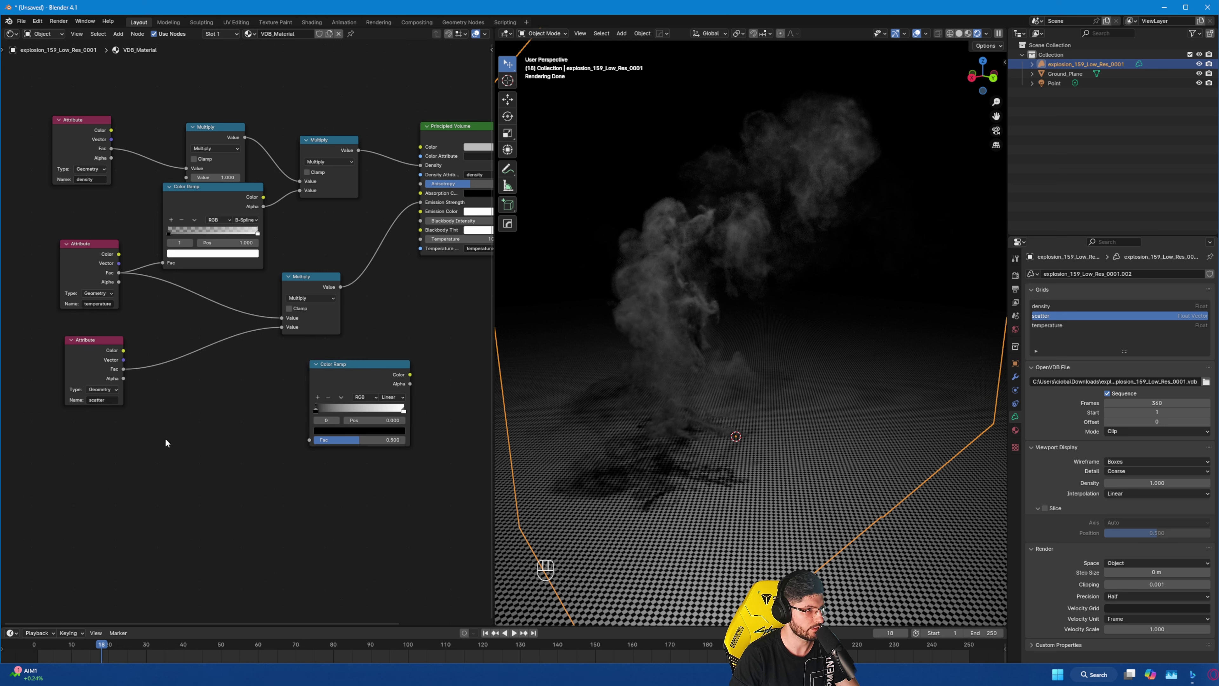
{"action": "left_click_drag", "start_coordinate": [124, 369], "coordinate": [309, 439]}
{"action": "left_click", "coordinate": [207, 431]}
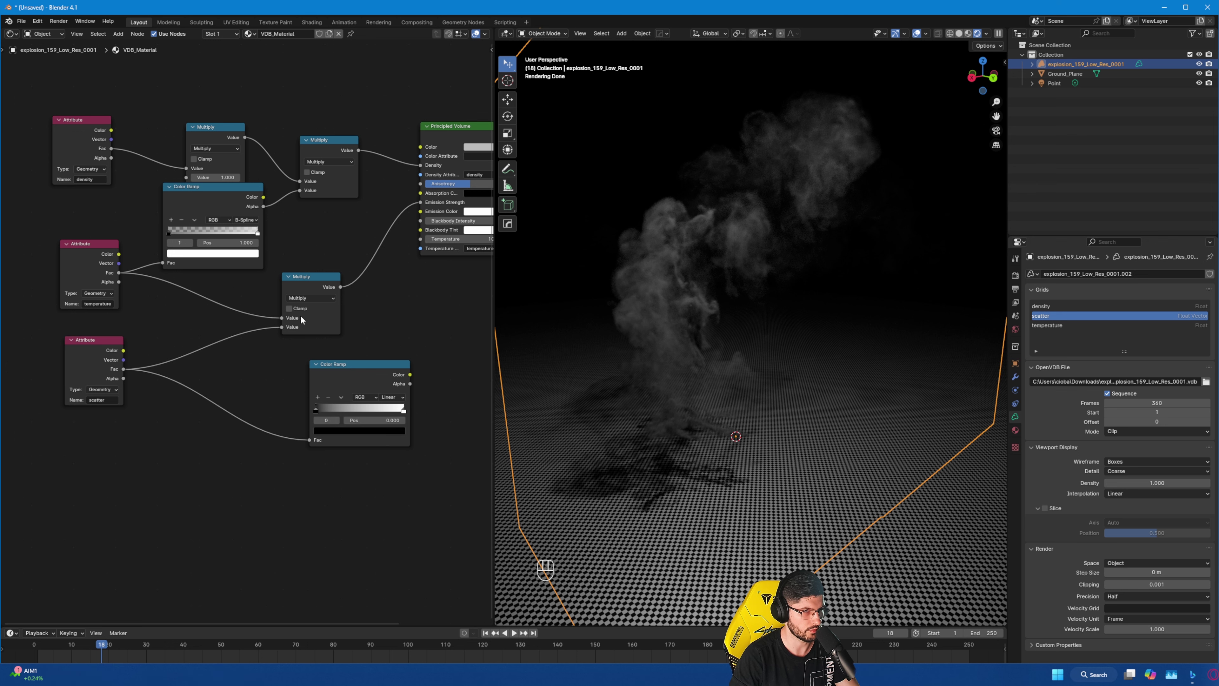
Insert a copied Multiply node between scatter and the new Color Ramp, set to 500.
{"action": "left_click", "coordinate": [295, 279]}
{"action": "key", "text": "ctrl+c"}
{"action": "key", "text": "ctrl+v"}
{"action": "left_click_drag", "start_coordinate": [277, 324], "coordinate": [226, 431]}
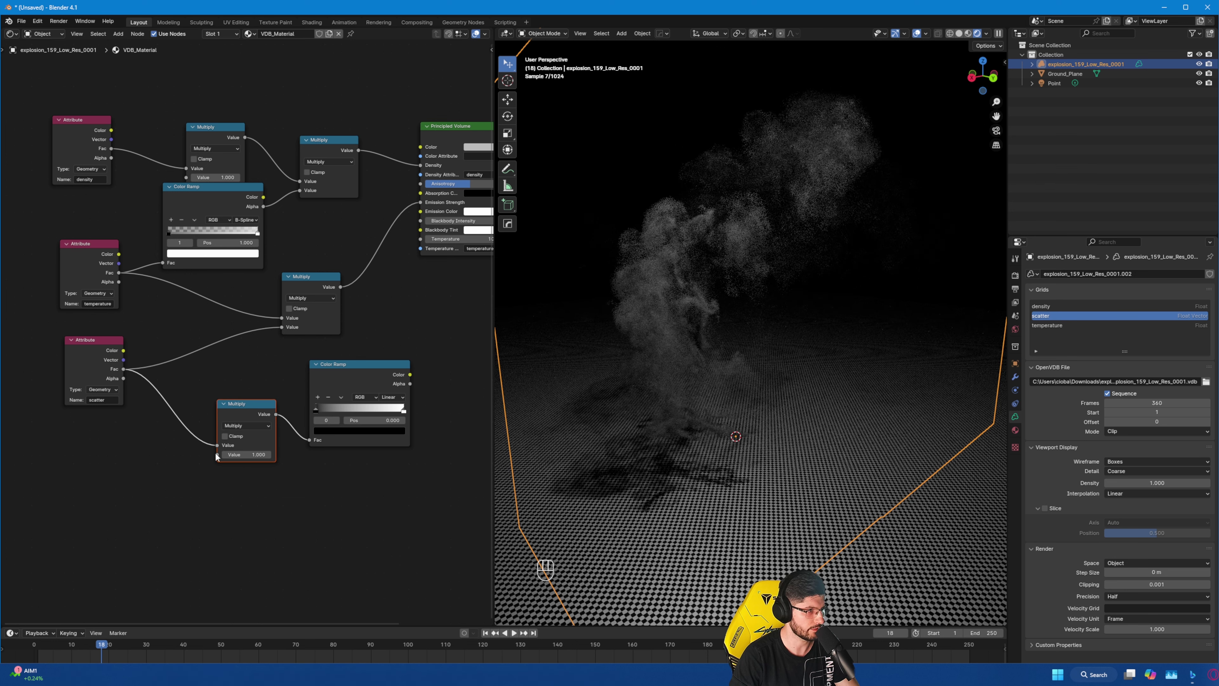
{"action": "left_click", "coordinate": [247, 426]}
{"action": "left_click_drag", "start_coordinate": [255, 403], "coordinate": [211, 424]}
{"action": "left_click_drag", "start_coordinate": [207, 475], "coordinate": [269, 475]}
{"action": "left_click", "coordinate": [454, 491]}
{"action": "left_click", "coordinate": [218, 473]}
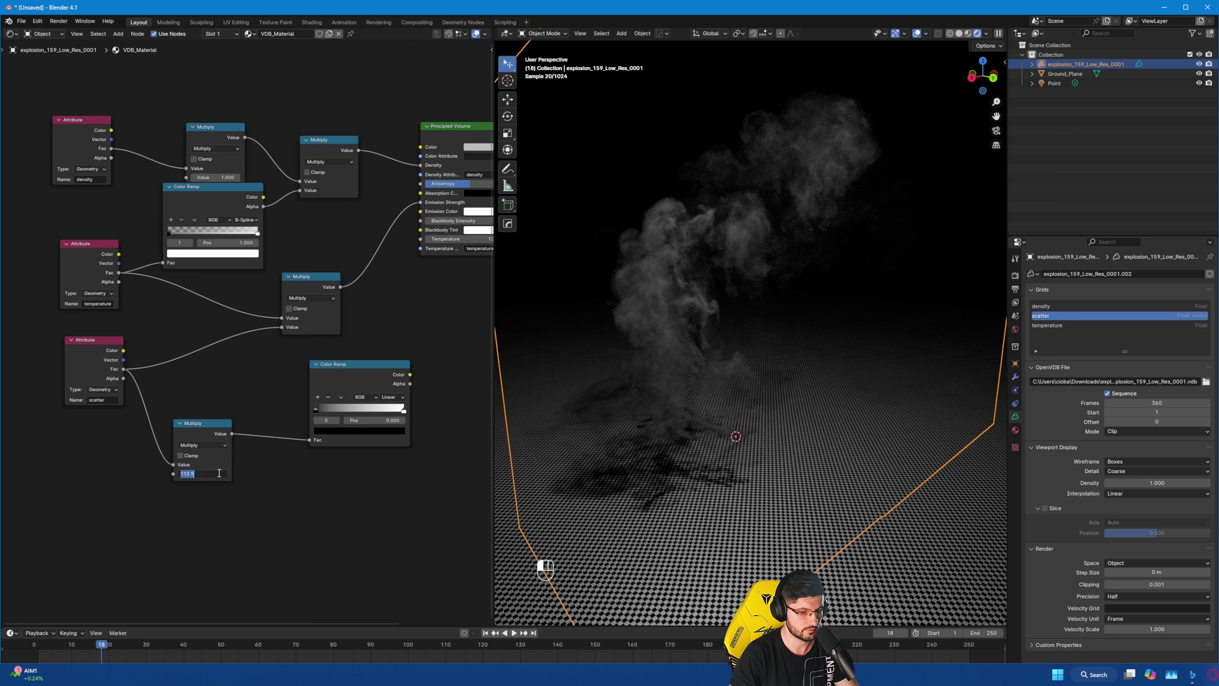
{"action": "type", "text": "500"}
{"action": "key", "text": "Return"}
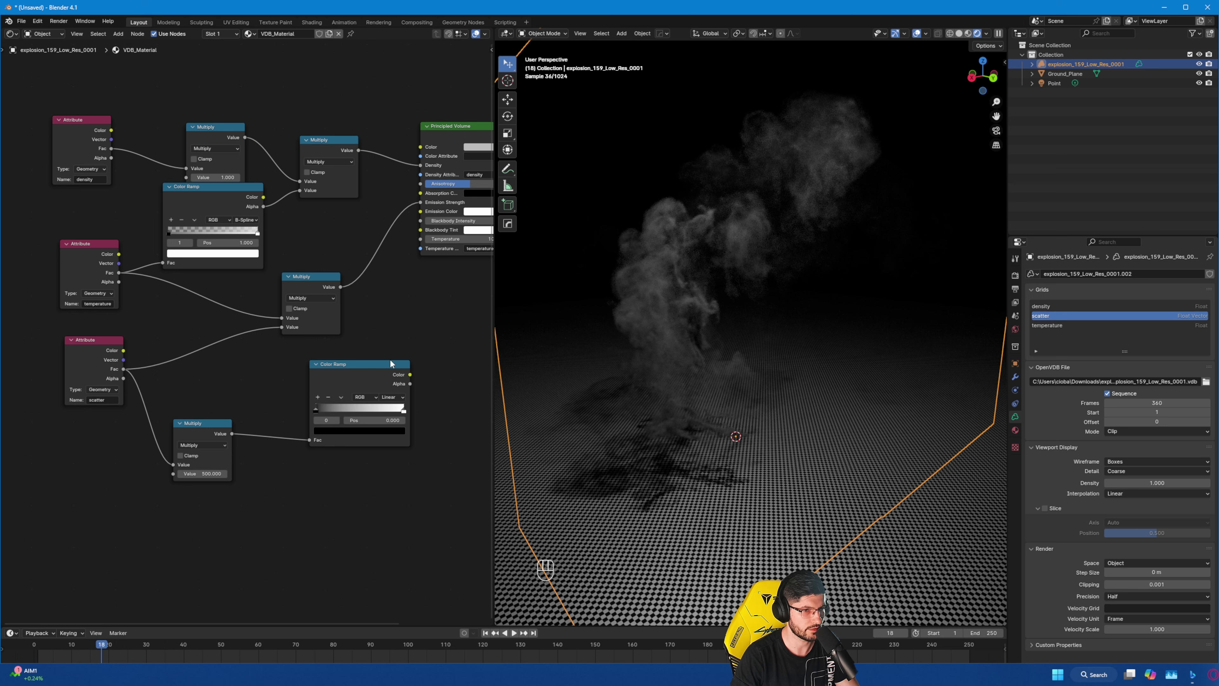
Link the new ramp's Color to Emission Color and add a red stop.
{"action": "left_click_drag", "start_coordinate": [410, 375], "coordinate": [421, 211]}
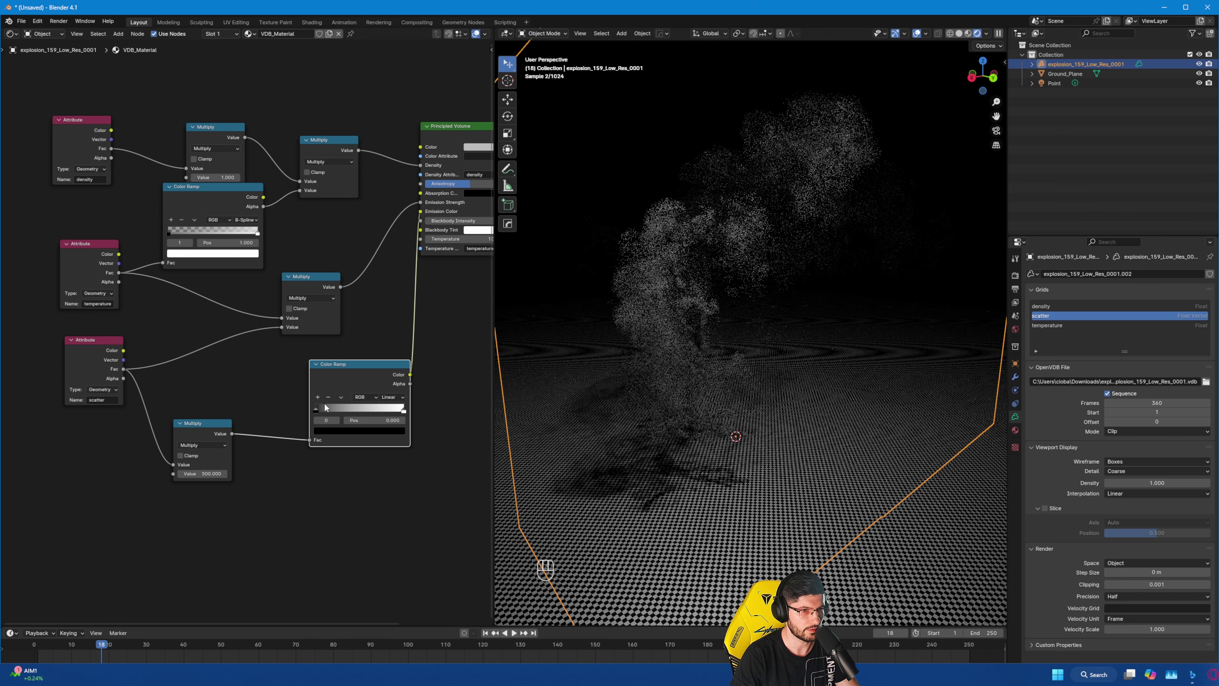
{"action": "mouse_move", "coordinate": [317, 406]}
{"action": "left_mouse_down"}
{"action": "mouse_move", "coordinate": [381, 407]}
{"action": "mouse_move", "coordinate": [327, 410]}
{"action": "left_mouse_up"}
{"action": "key", "text": "ctrl+z"}
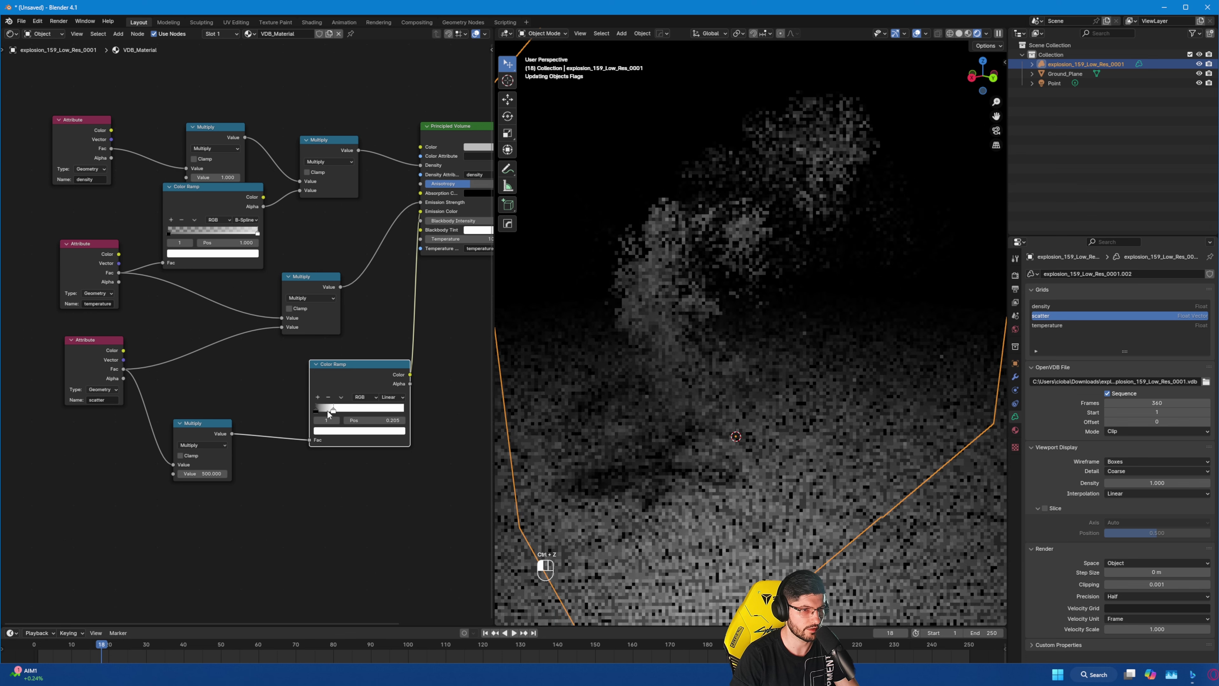
{"action": "key", "text": "ctrl+z"}
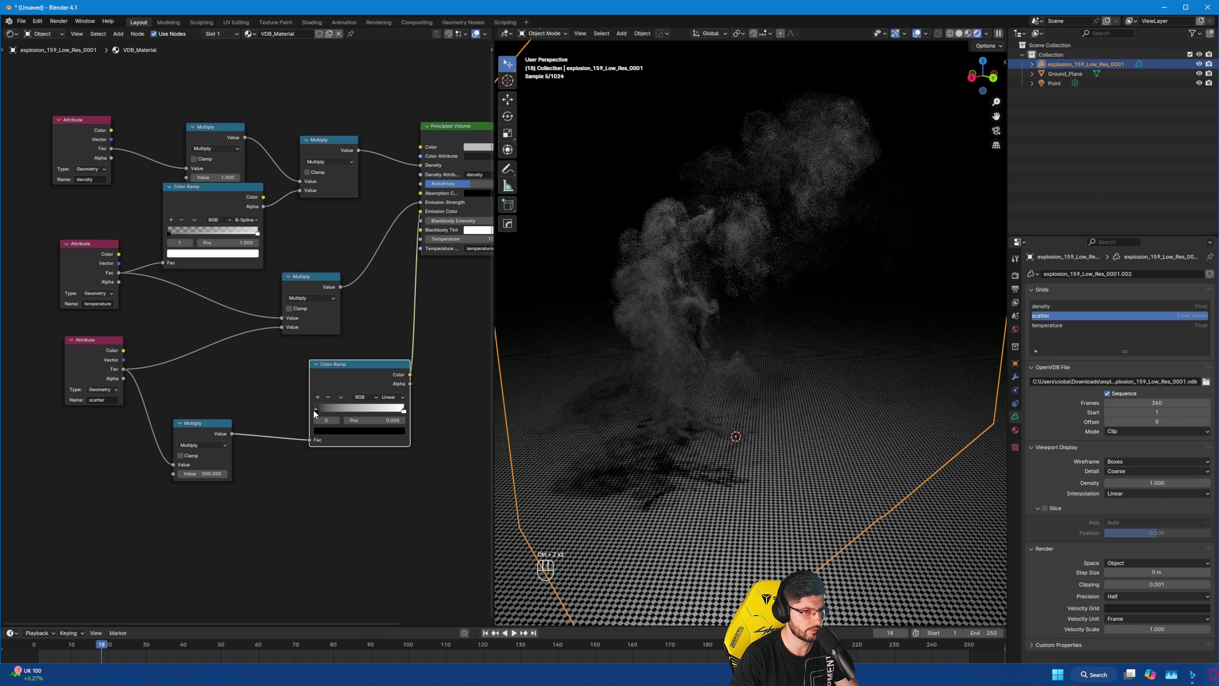
{"action": "left_click", "coordinate": [330, 410], "text": "ctrl"}
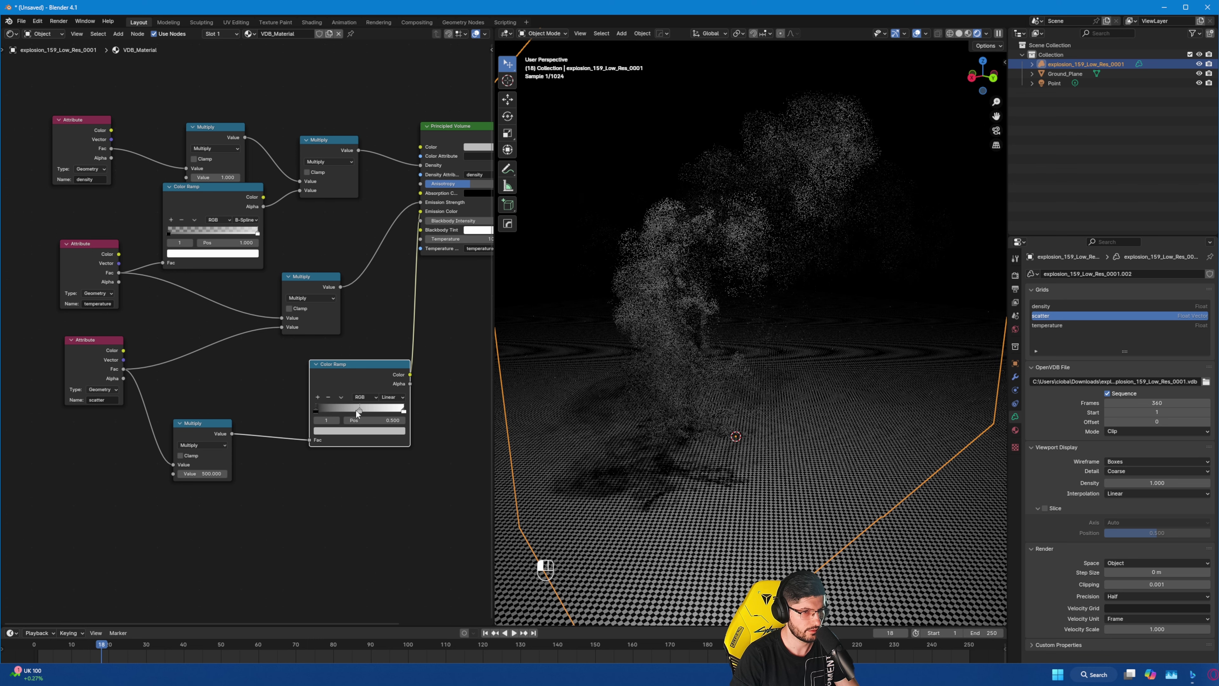
{"action": "left_click", "coordinate": [341, 431]}
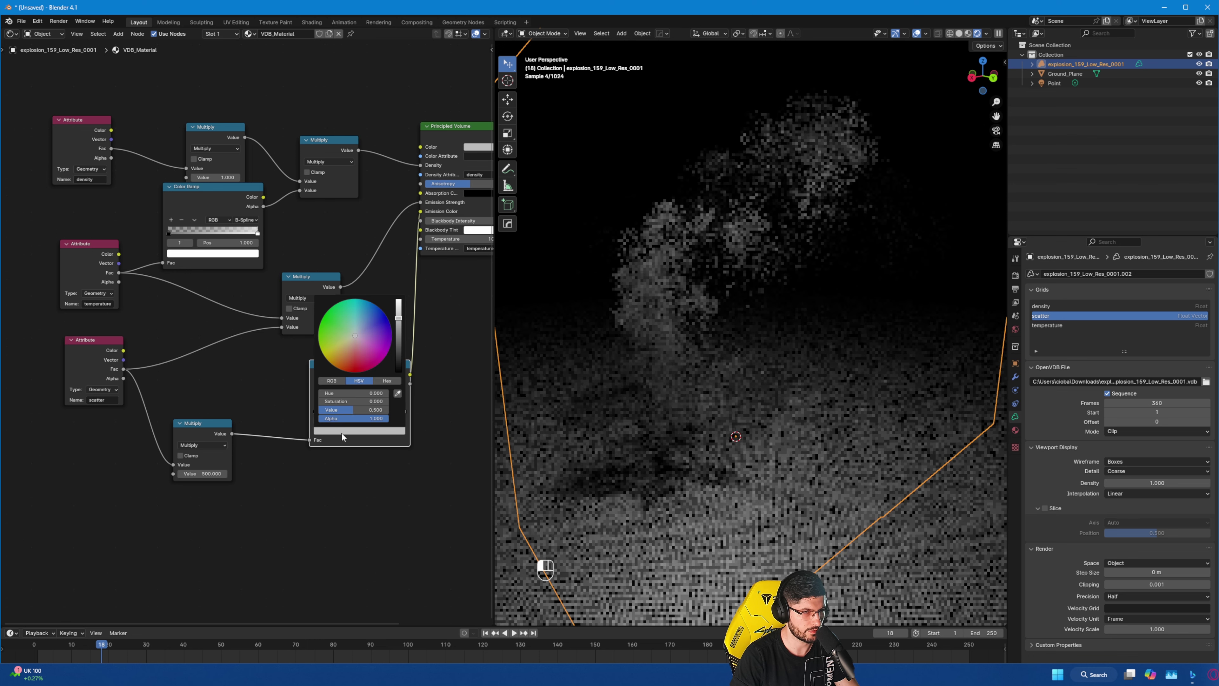
{"action": "left_click", "coordinate": [353, 370]}
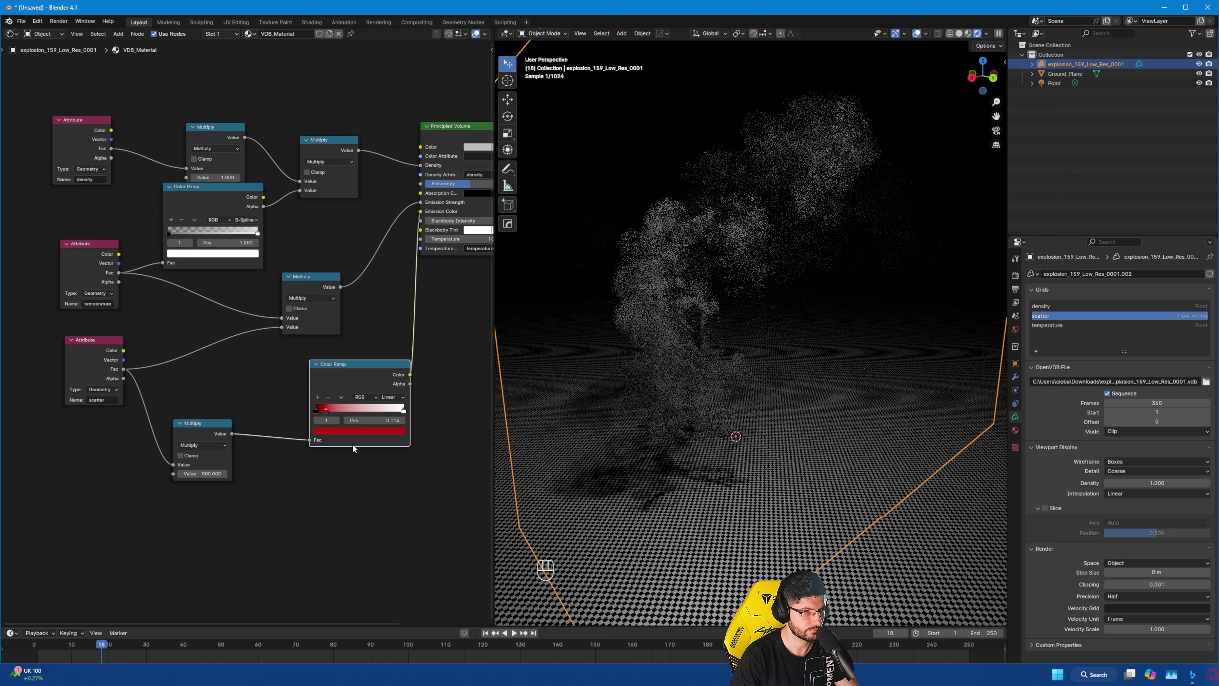
Add a fully saturated bright orange stop toward the ramp's bright end, keeping the multiplier at 500.
{"action": "left_click", "coordinate": [318, 396]}
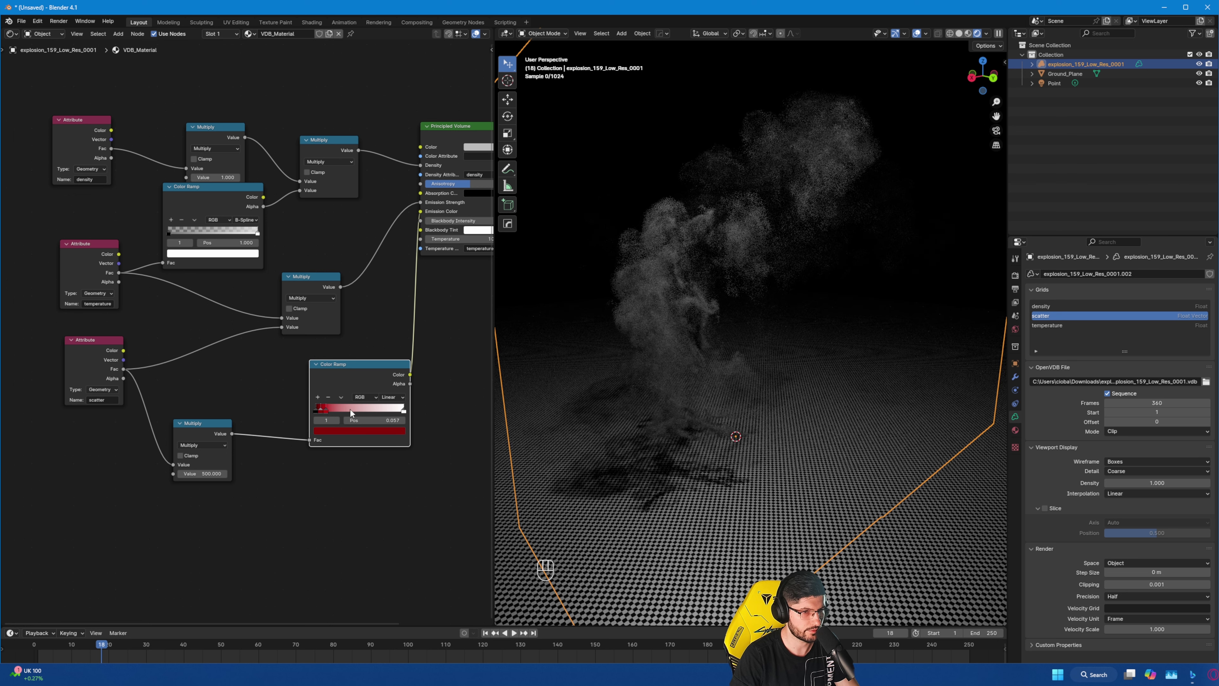
{"action": "left_click_drag", "start_coordinate": [321, 413], "coordinate": [392, 416]}
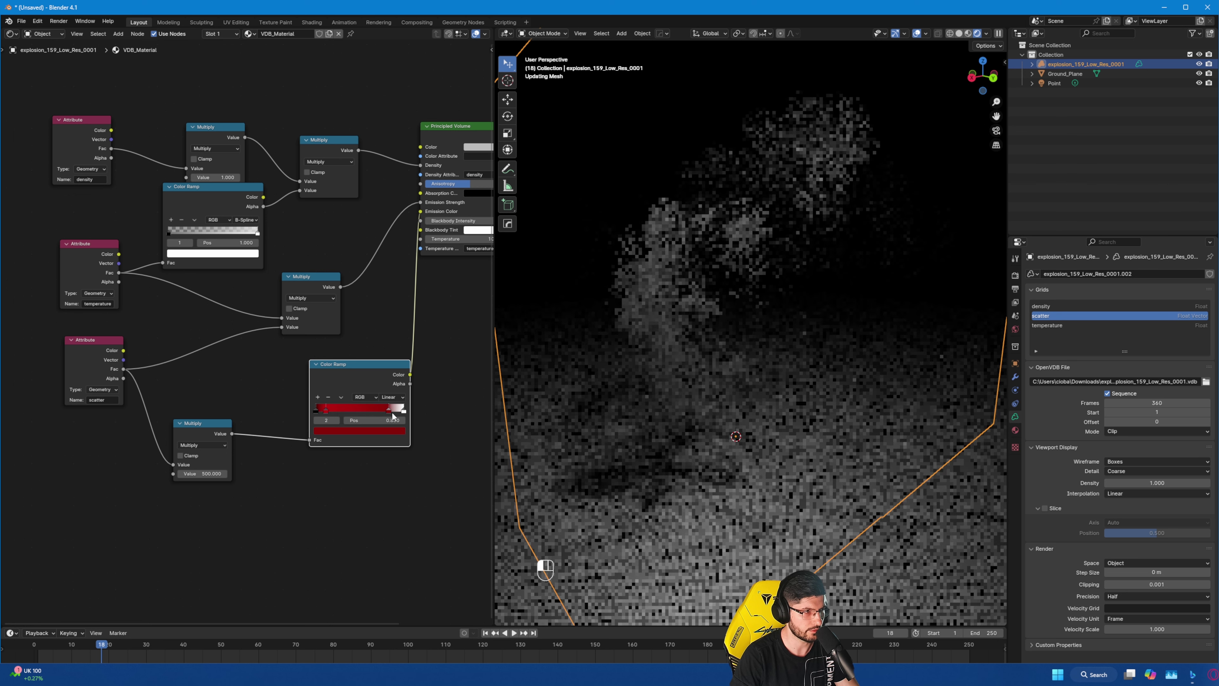
{"action": "left_click", "coordinate": [359, 431]}
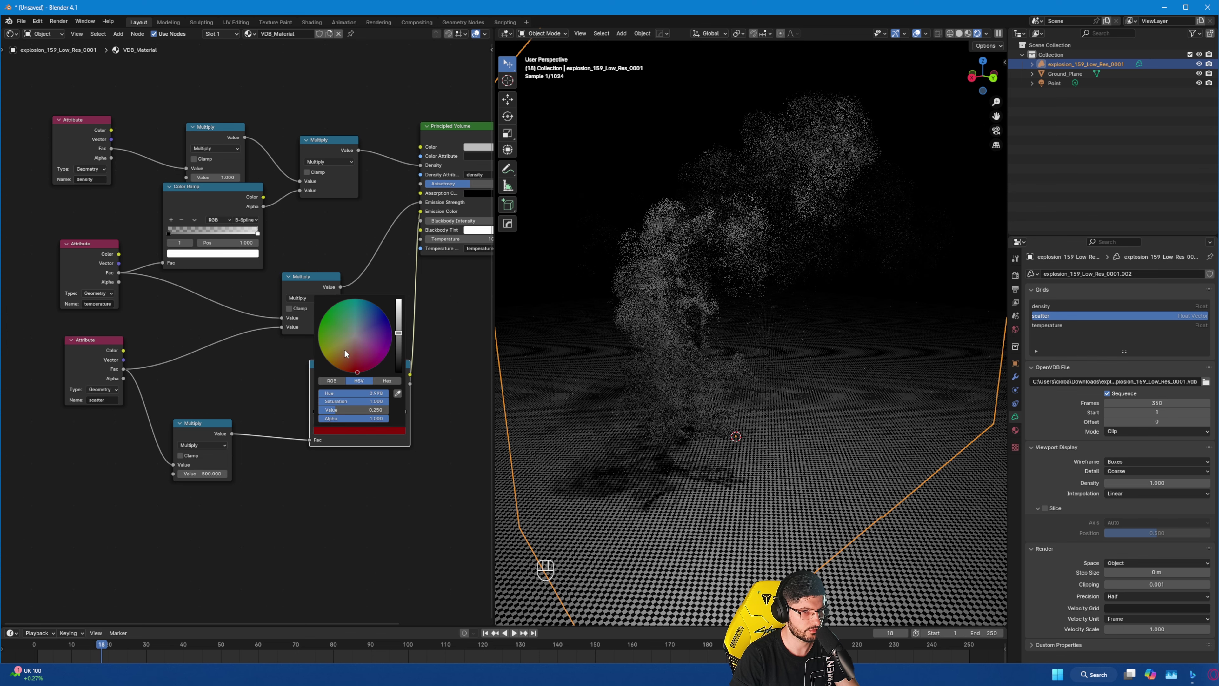
{"action": "left_click", "coordinate": [331, 364]}
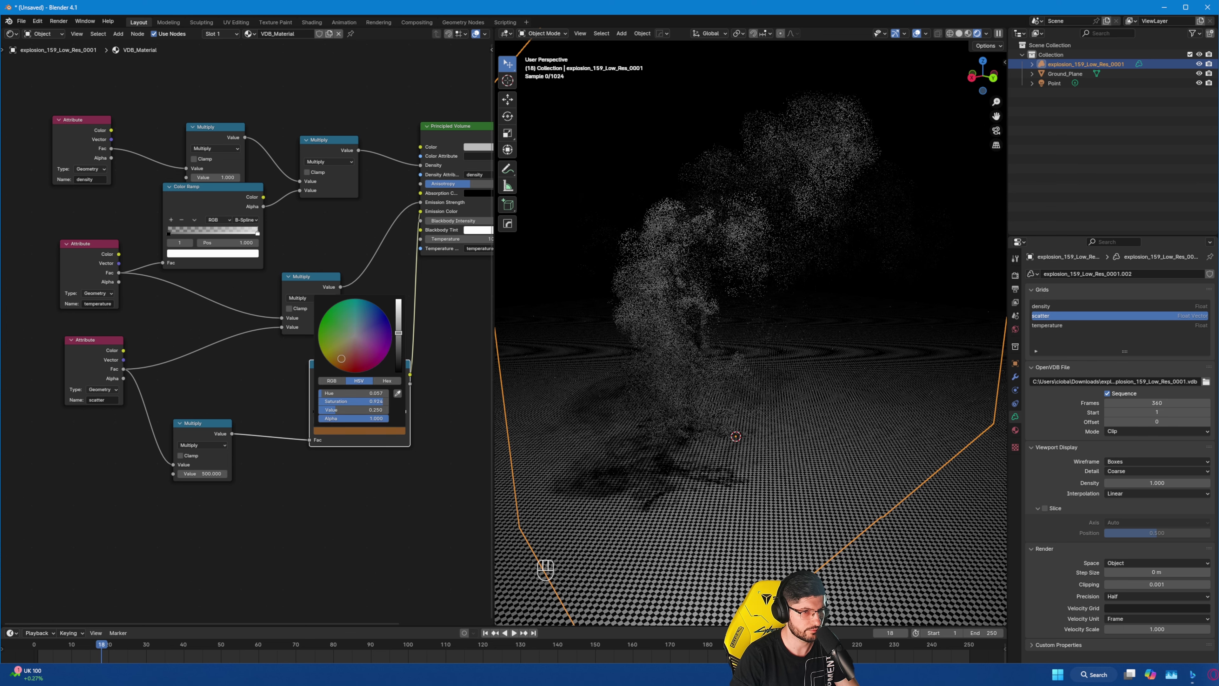
{"action": "left_click_drag", "start_coordinate": [341, 358], "coordinate": [343, 365]}
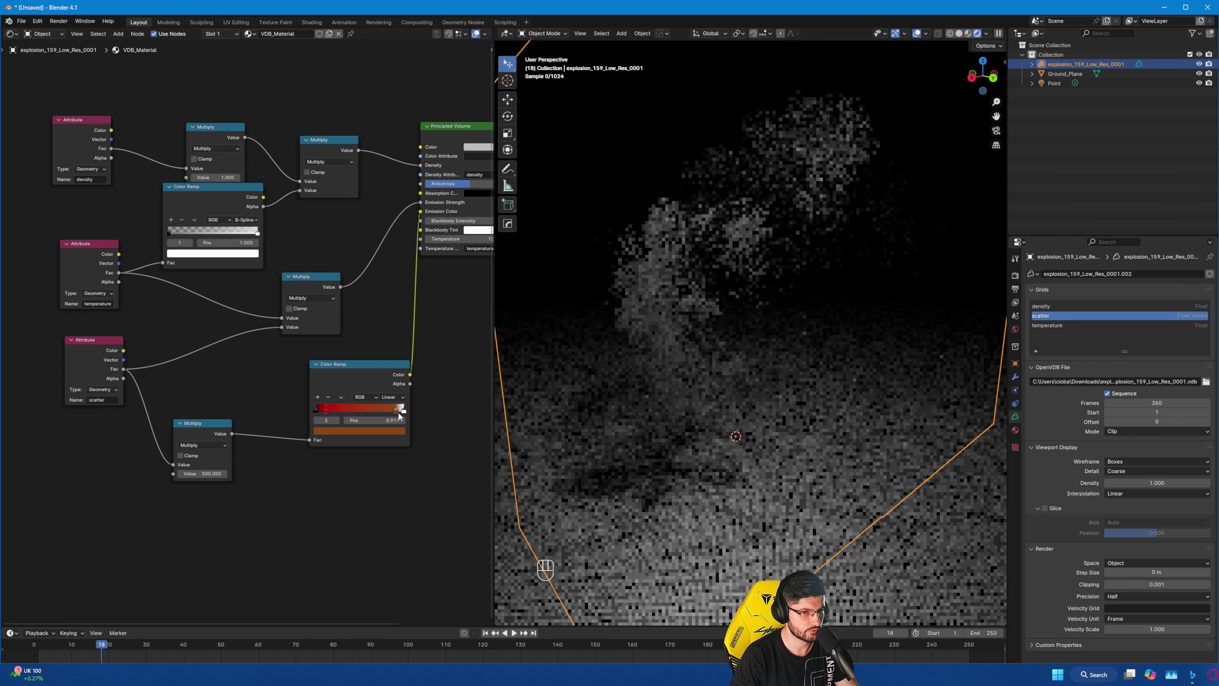
{"action": "left_click", "coordinate": [386, 431]}
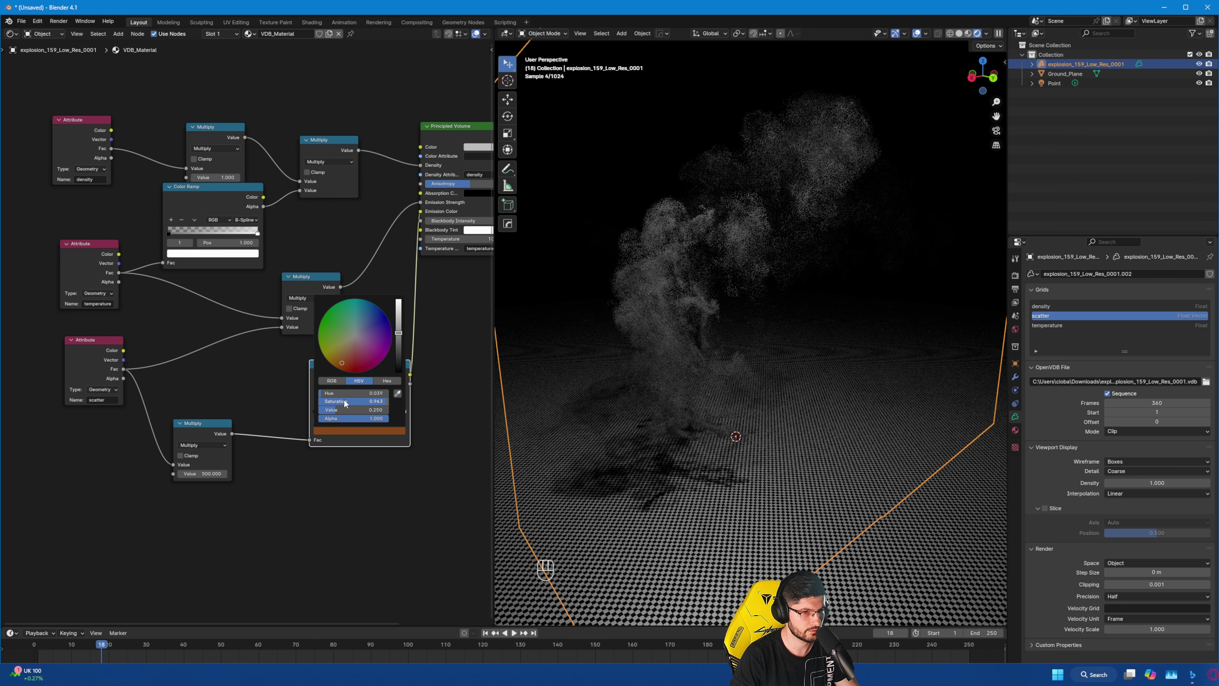
{"action": "mouse_move", "coordinate": [343, 398]}
{"action": "left_mouse_down"}
{"action": "mouse_move", "coordinate": [379, 400]}
{"action": "mouse_move", "coordinate": [364, 407]}
{"action": "left_mouse_up"}
{"action": "left_click", "coordinate": [380, 496]}
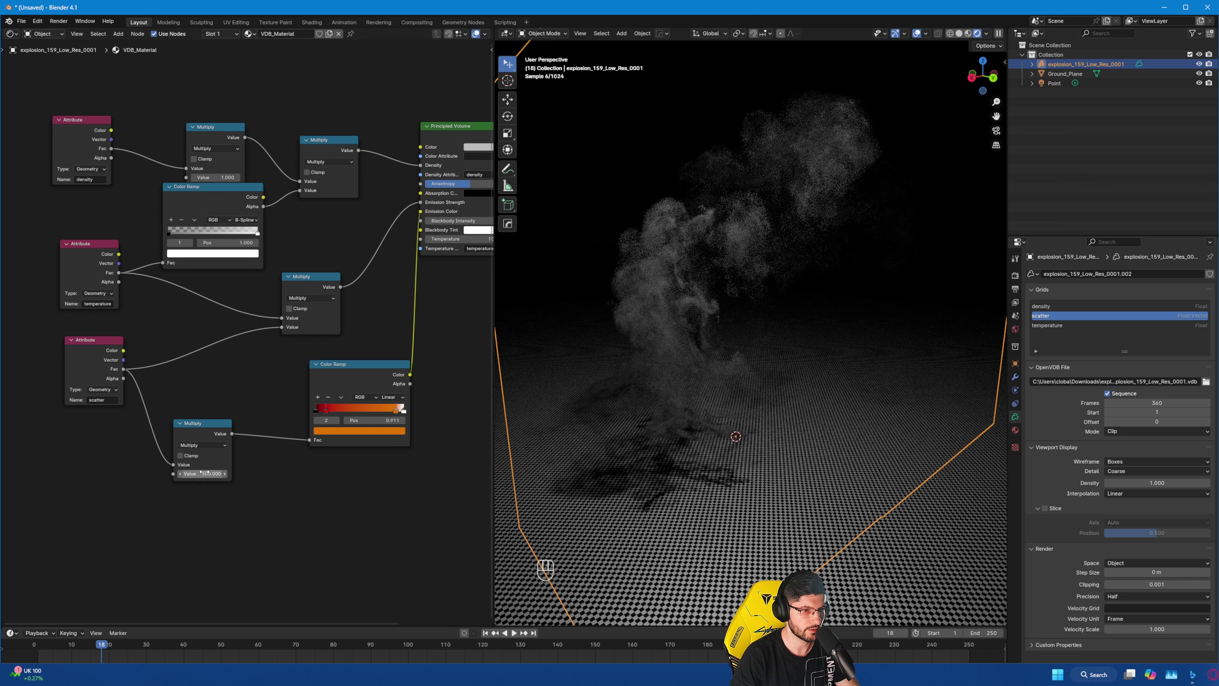
{"action": "left_click_drag", "start_coordinate": [202, 473], "coordinate": [434, 486]}
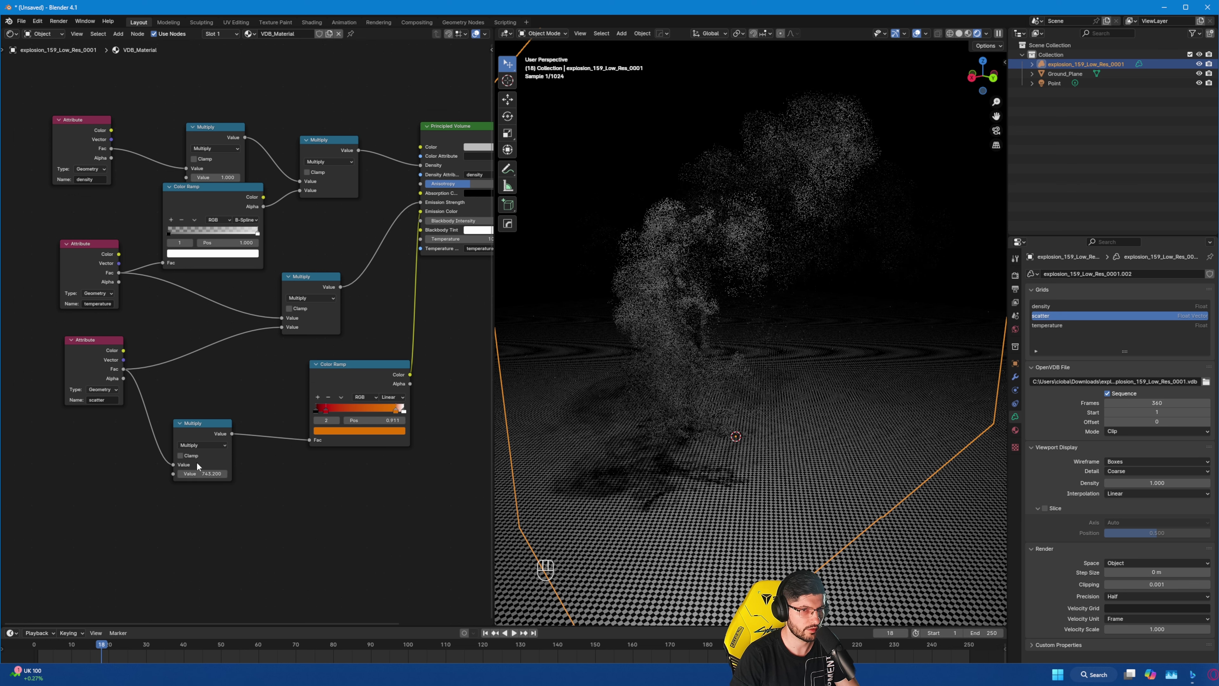
{"action": "key", "text": "ctrl+z"}
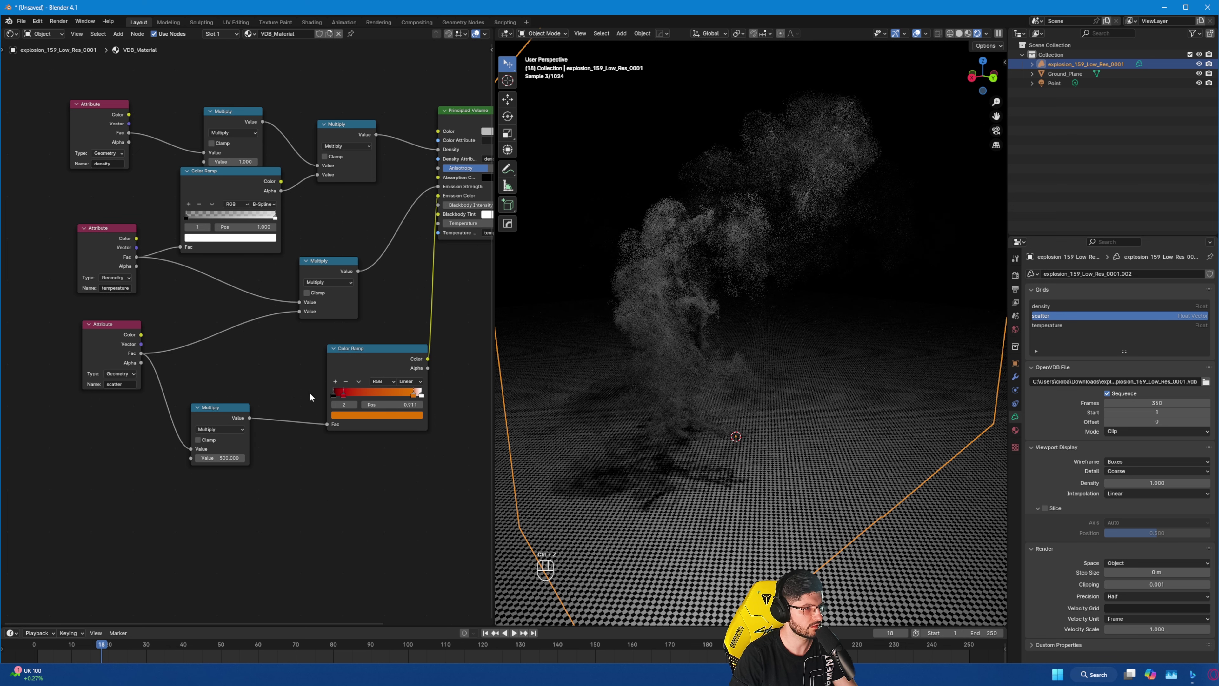
Drop a copy of the scatter Multiply node onto the link into the Color Ramp.
{"action": "mouse_move", "coordinate": [227, 410]}
{"action": "left_mouse_down"}
{"action": "mouse_move", "coordinate": [204, 409]}
{"action": "mouse_move", "coordinate": [217, 409]}
{"action": "left_mouse_up"}
{"action": "left_click", "coordinate": [294, 433]}
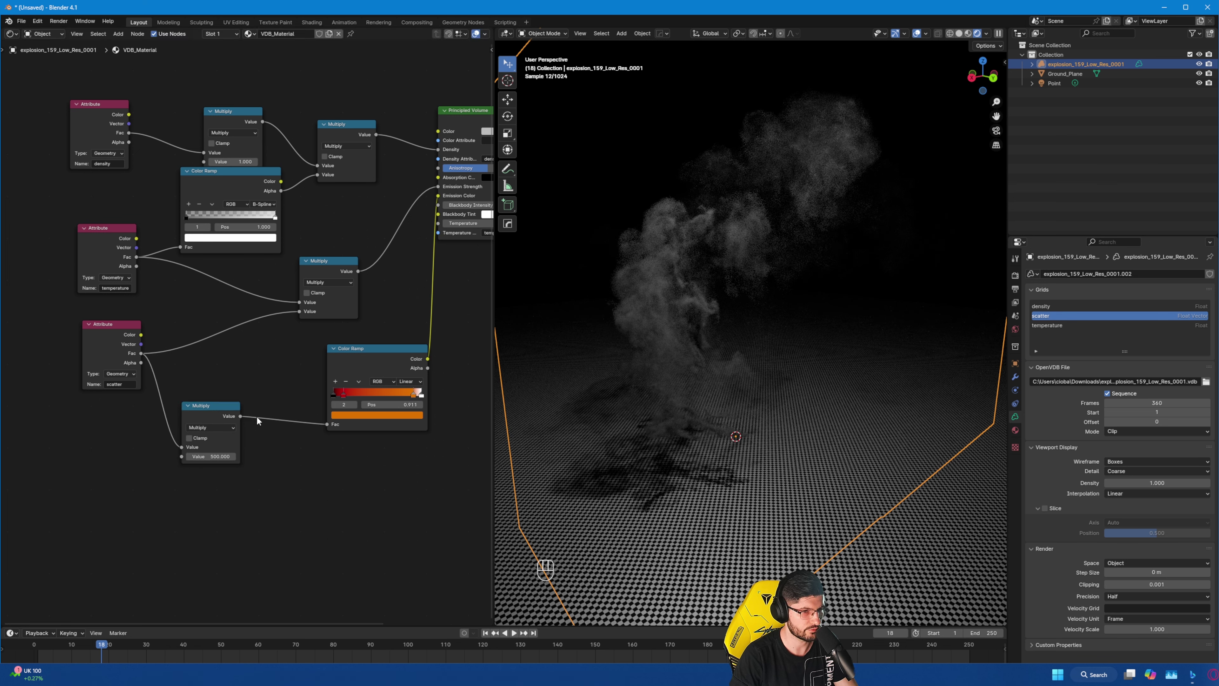
{"action": "left_click", "coordinate": [219, 405]}
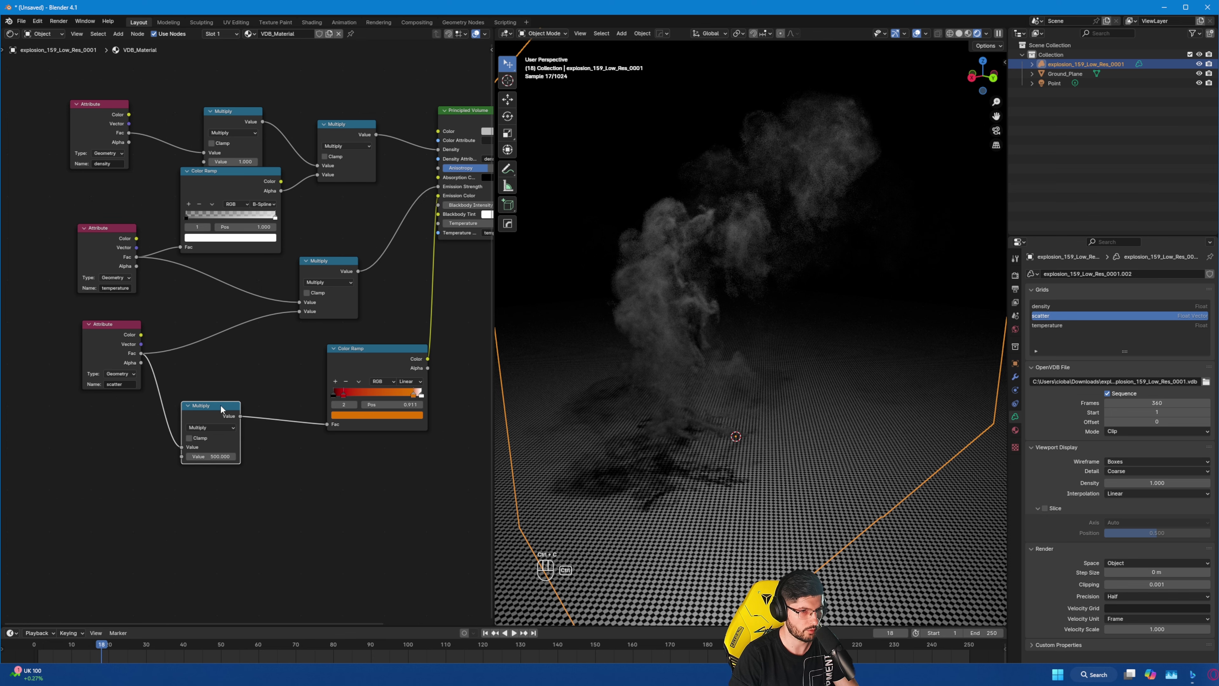
{"action": "key", "text": "ctrl+c"}
{"action": "key", "text": "ctrl+v"}
{"action": "left_click", "coordinate": [328, 417]}
Add a Fresnel node with IOR 1.4 feeding the new Multiply's second input.
{"action": "key", "text": "shift+a"}
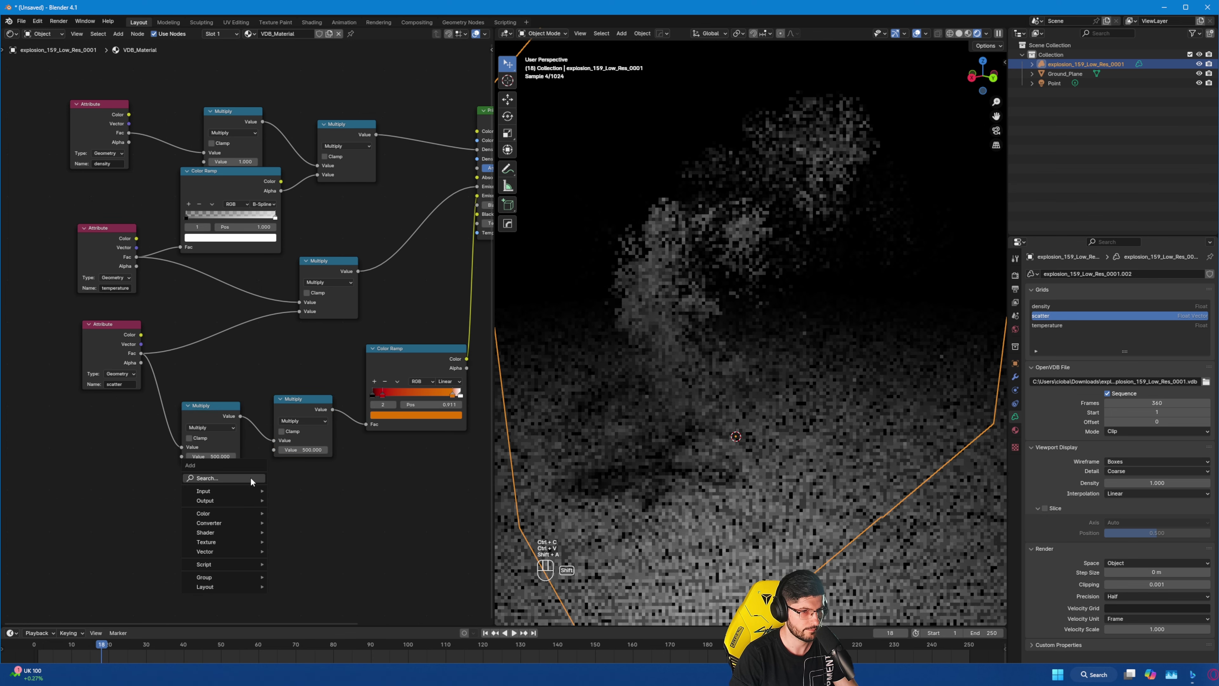
{"action": "type", "text": "fres"}
{"action": "key", "text": "Return"}
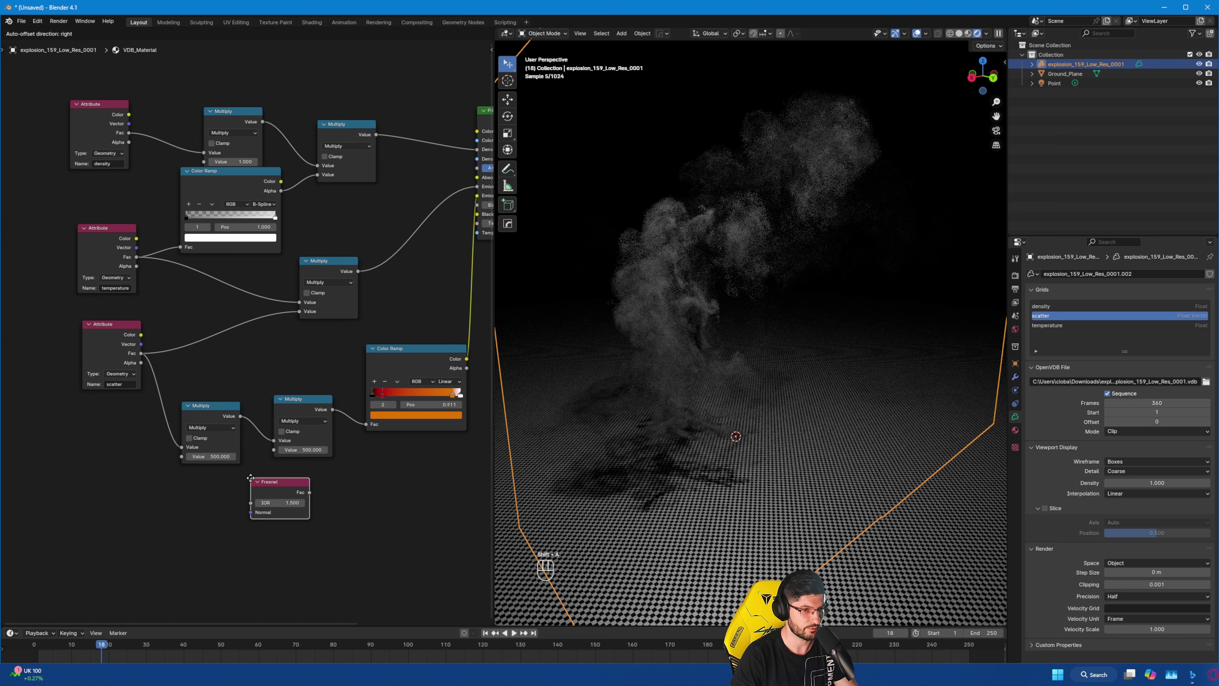
{"action": "left_click", "coordinate": [262, 501]}
{"action": "left_click_drag", "start_coordinate": [263, 501], "coordinate": [274, 449]}
{"action": "double_click", "coordinate": [233, 509]}
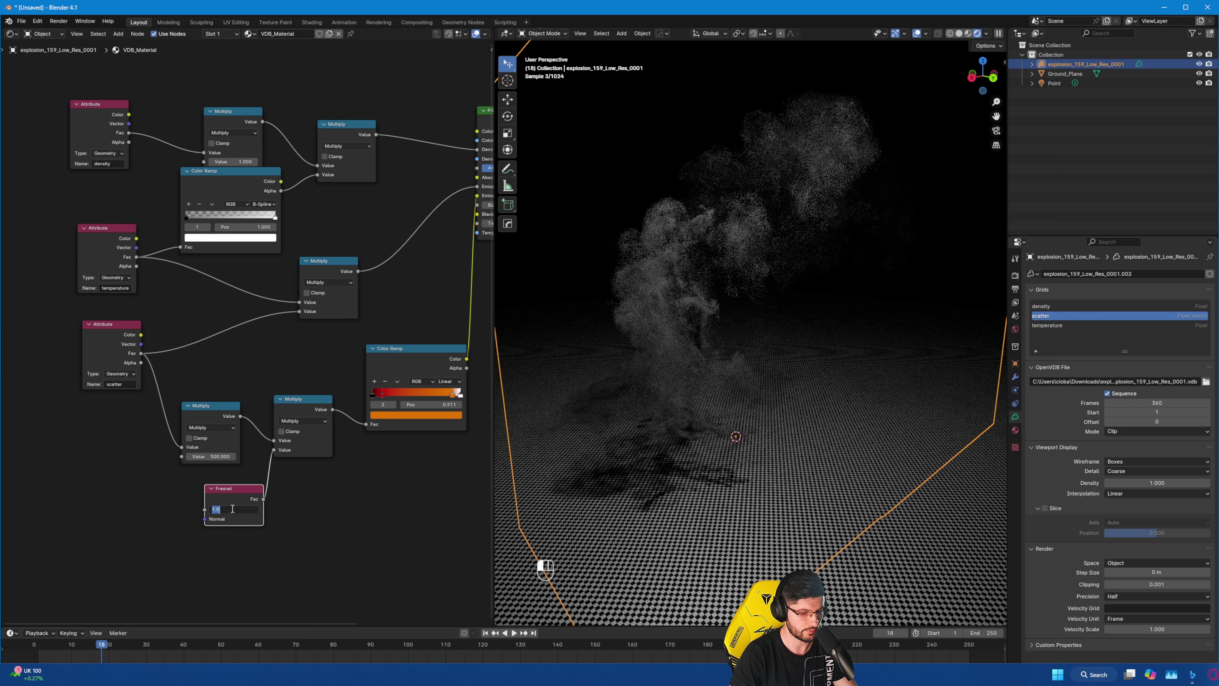
{"action": "key", "text": "Return"}
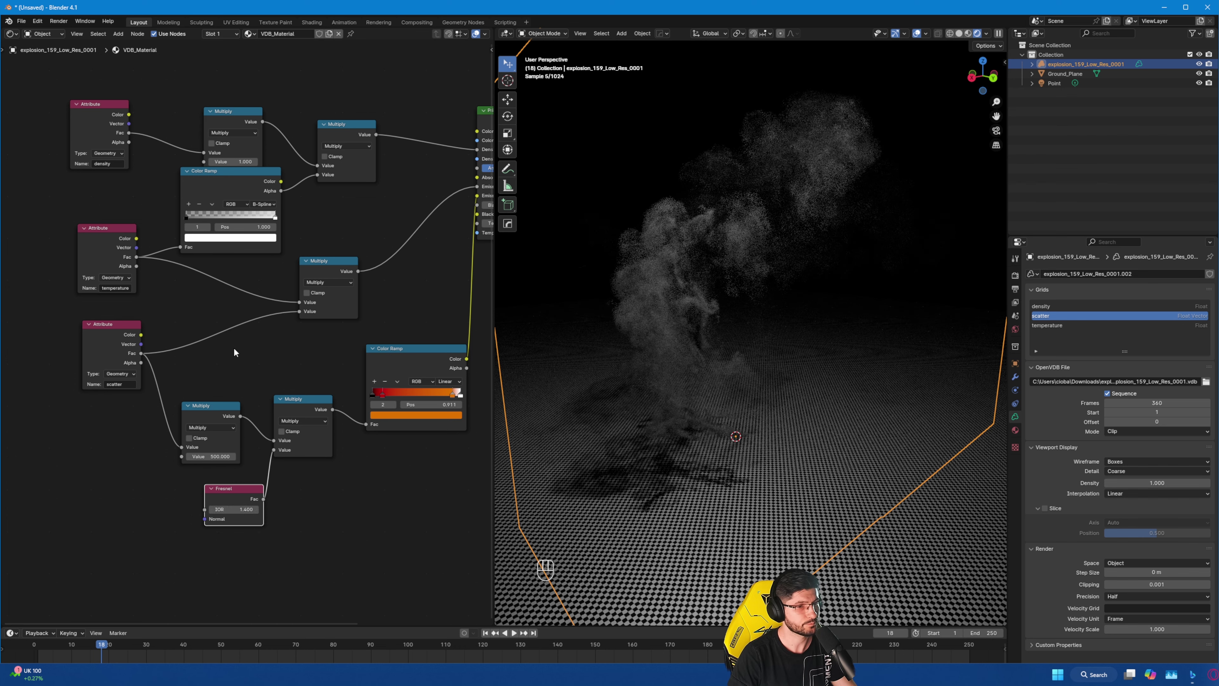
{"action": "left_click_drag", "start_coordinate": [327, 299], "coordinate": [391, 296]}
Insert a copied Multiply node on the temperature link with a factor of 20.
{"action": "key", "text": "shift+a"}
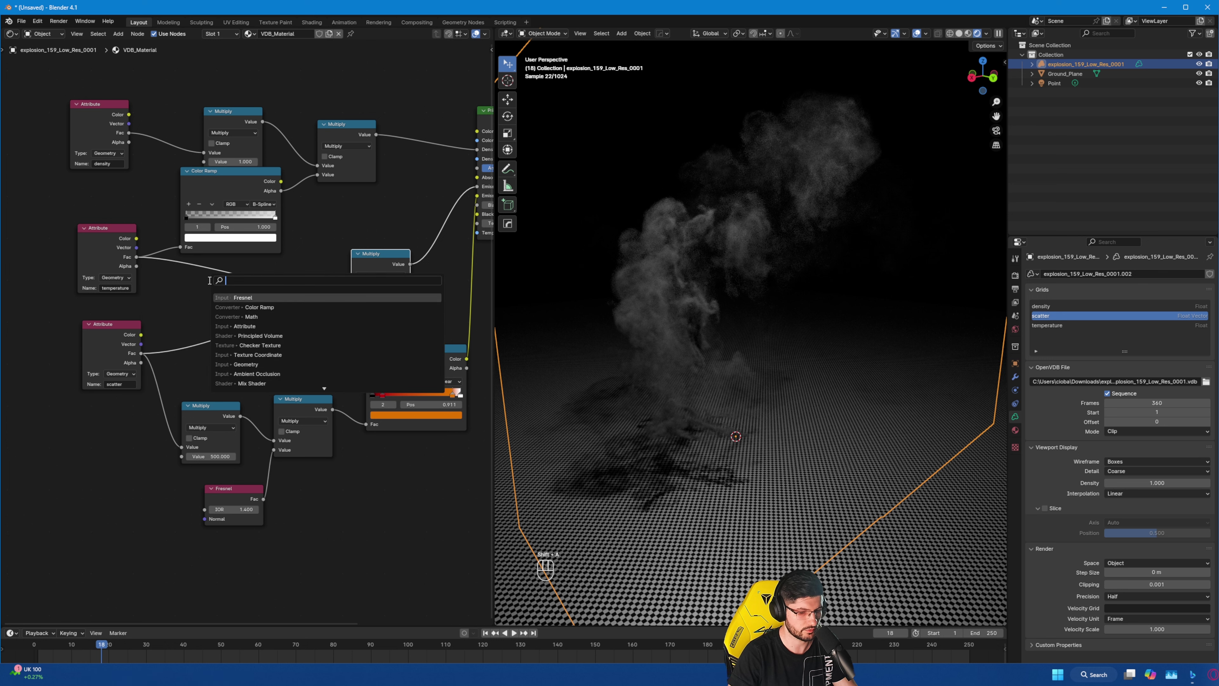
{"action": "key", "text": "ctrl+c"}
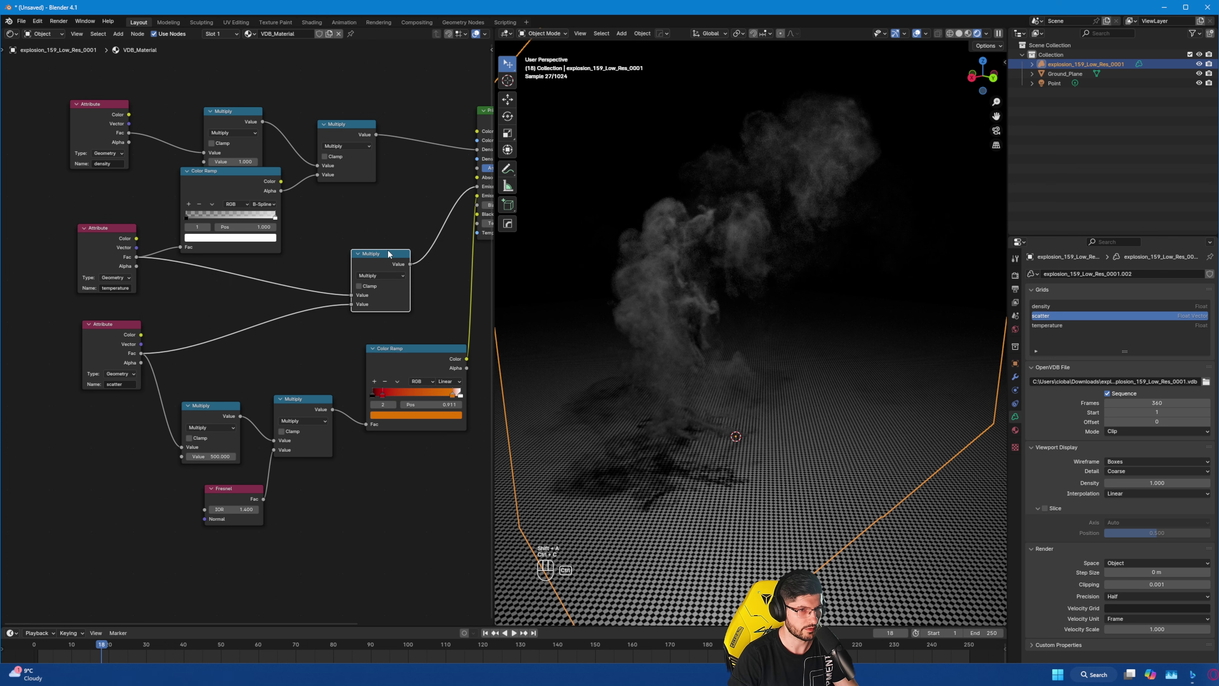
{"action": "key", "text": "ctrl+v"}
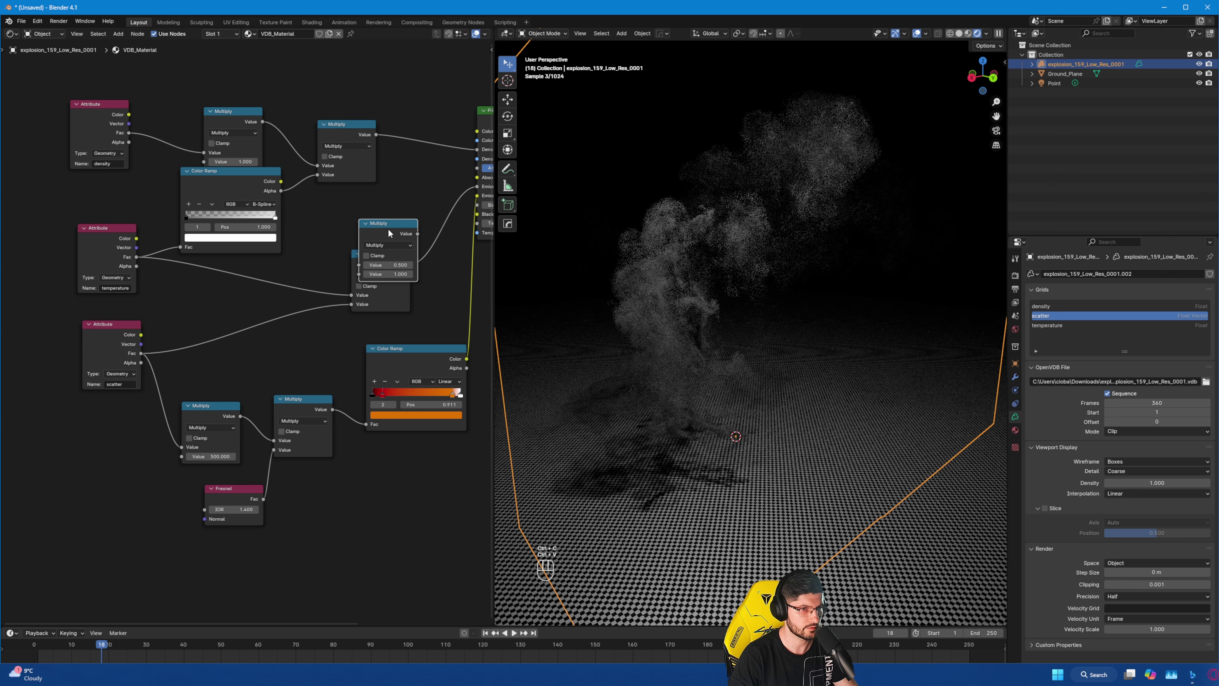
{"action": "left_click_drag", "start_coordinate": [388, 227], "coordinate": [276, 263]}
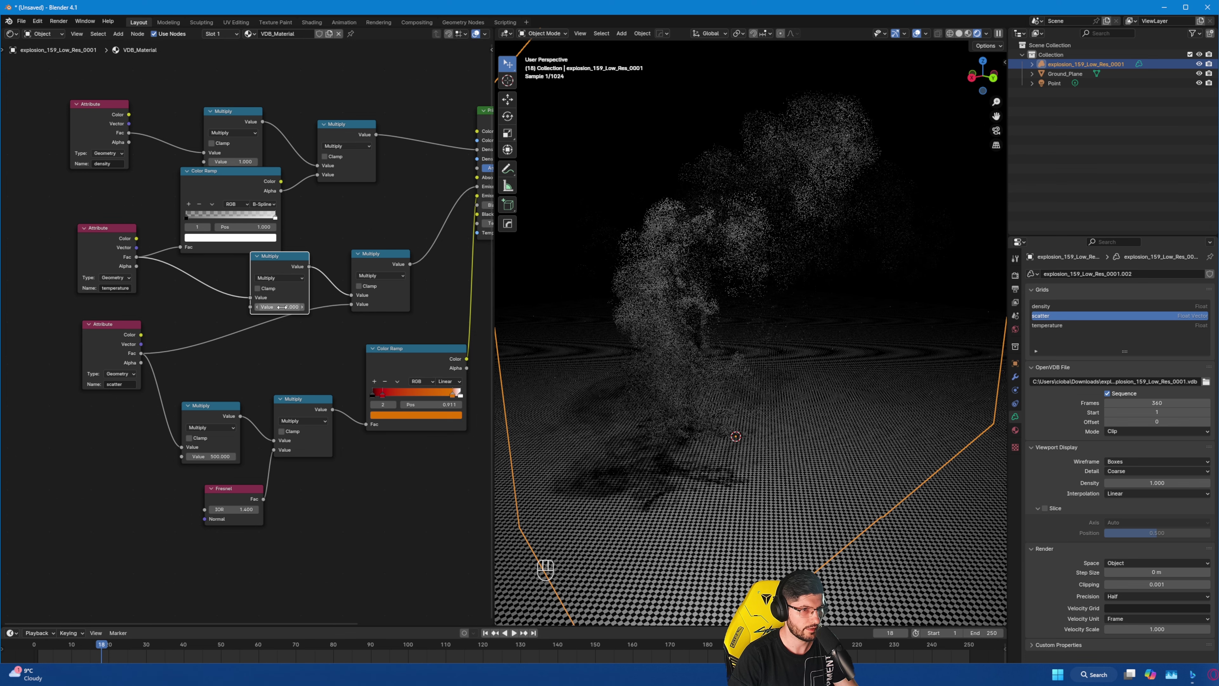
{"action": "left_click_drag", "start_coordinate": [283, 308], "coordinate": [332, 307]}
{"action": "left_click", "coordinate": [283, 308]}
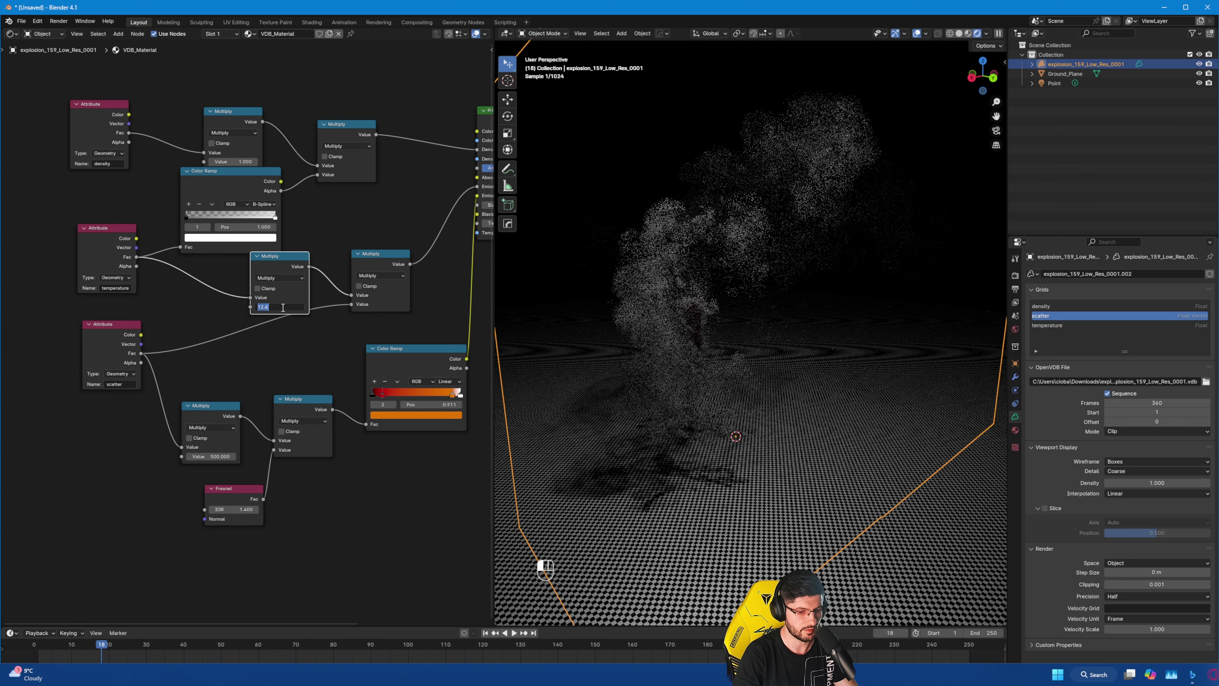
{"action": "type", "text": "20"}
{"action": "key", "text": "Return"}
Tidy the 20x Multiply and scatter nodes, then copy and paste the 20x Multiply.
{"action": "left_click_drag", "start_coordinate": [271, 271], "coordinate": [207, 273]}
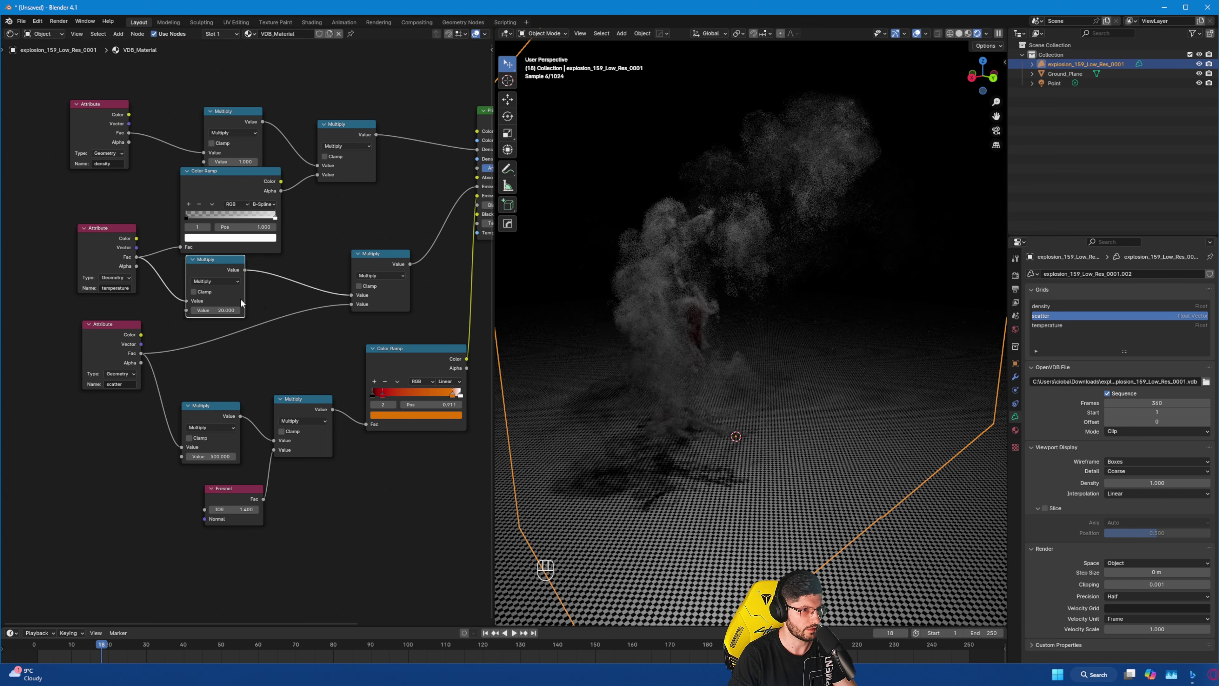
{"action": "left_click_drag", "start_coordinate": [105, 364], "coordinate": [106, 379]}
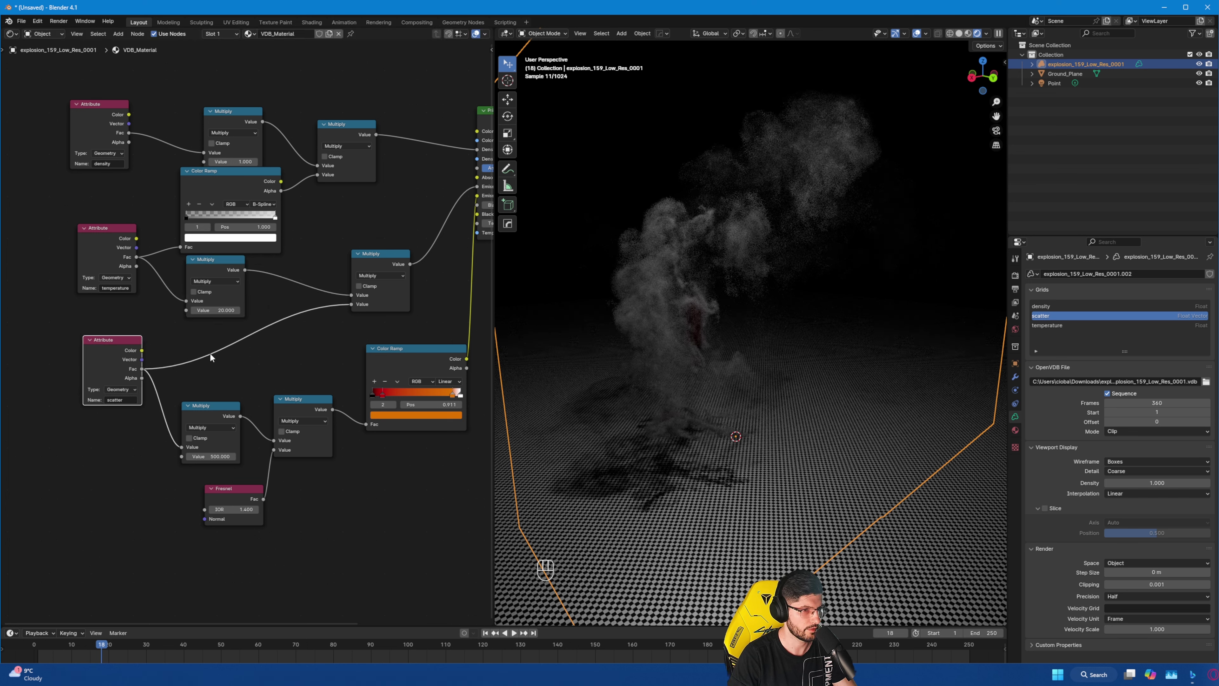
{"action": "left_click", "coordinate": [209, 353]}
{"action": "left_click", "coordinate": [218, 298]}
{"action": "key", "text": "ctrl+c"}
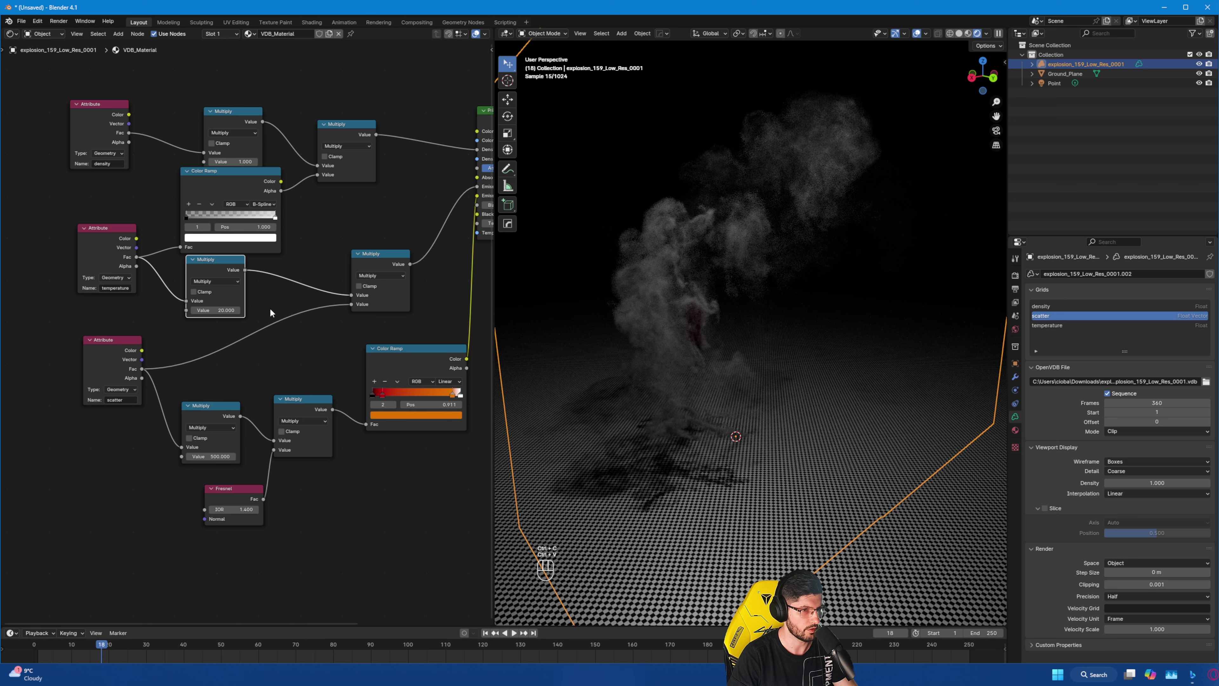
{"action": "key", "text": "ctrl+v"}
{"action": "key", "text": "ctrl+c"}
Insert the pasted Multiply on the scatter link, set it to 50, and play the animation.
{"action": "key", "text": "ctrl+v"}
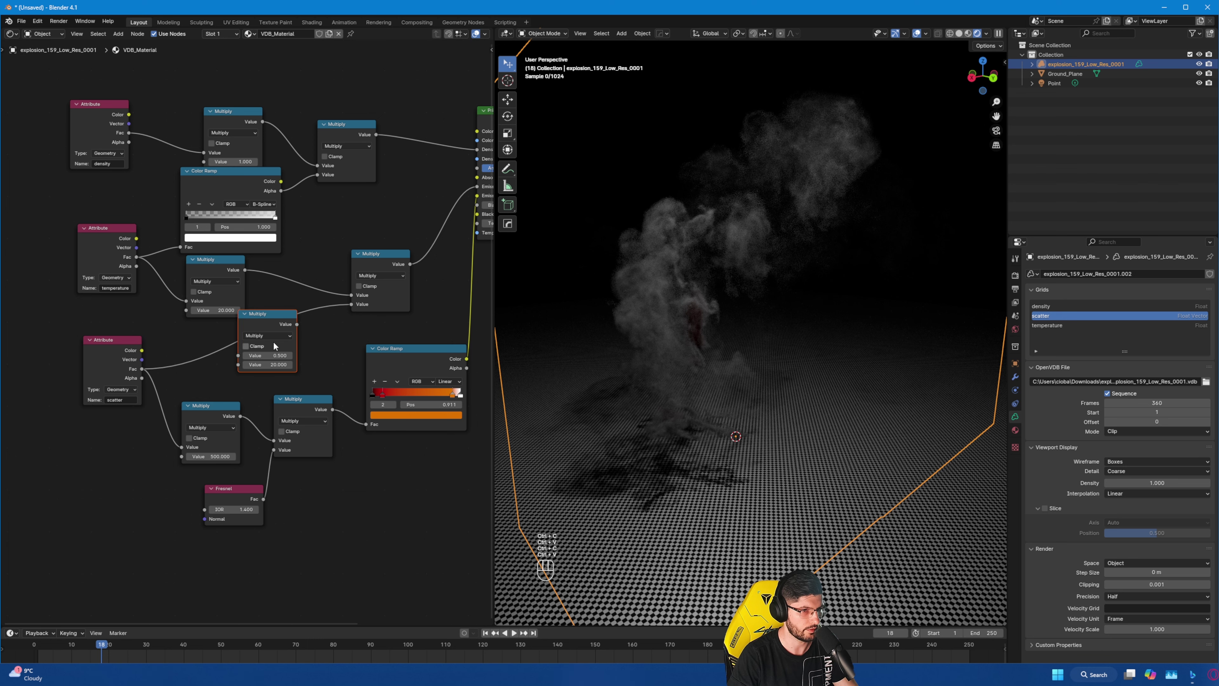
{"action": "left_click_drag", "start_coordinate": [260, 318], "coordinate": [243, 329]}
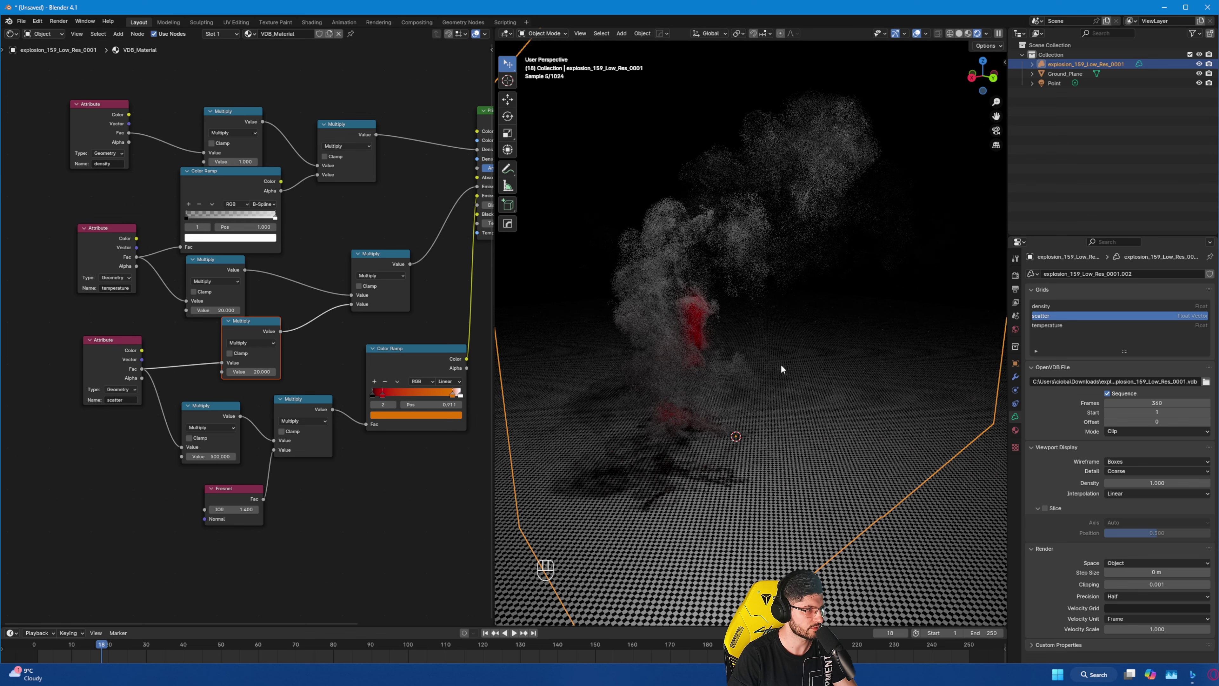
{"action": "left_click", "coordinate": [252, 376]}
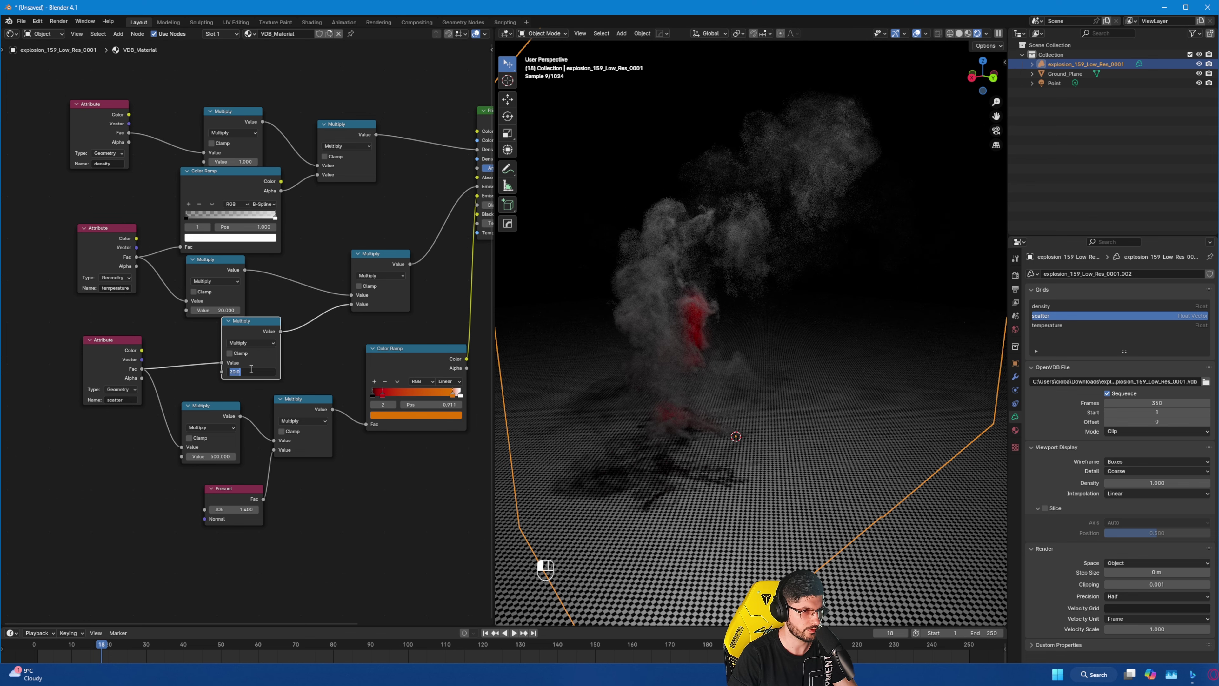
{"action": "left_click", "coordinate": [250, 372]}
{"action": "type", "text": "42.3"}
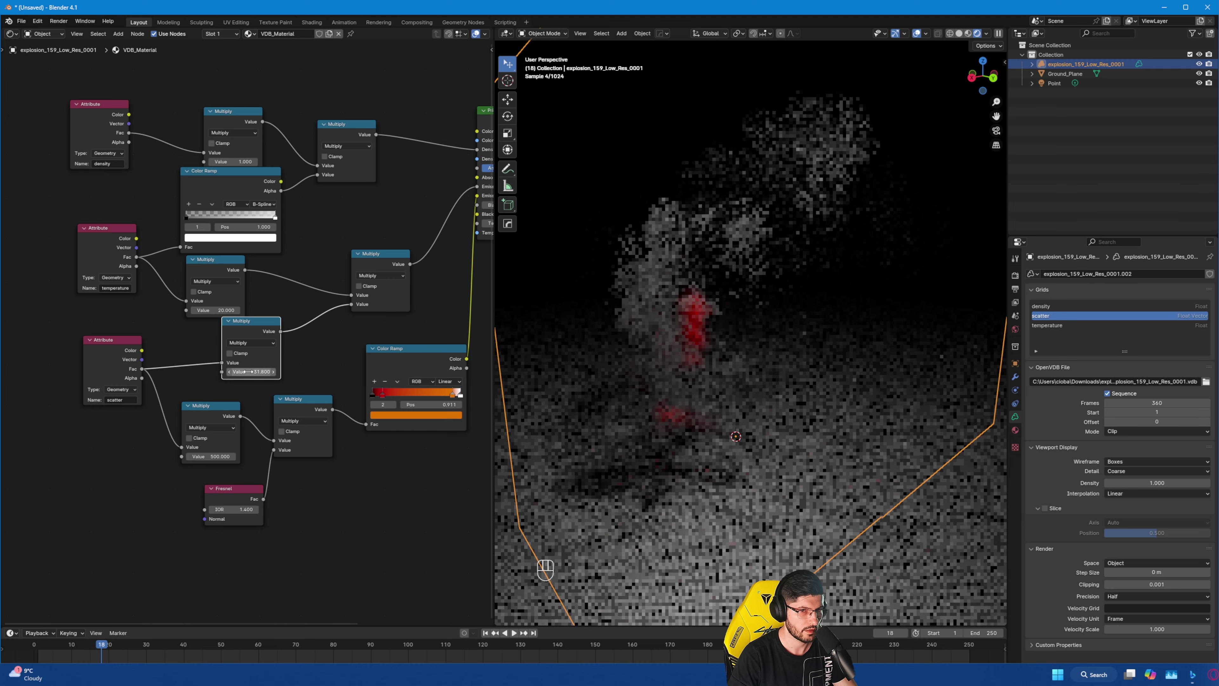
{"action": "key", "text": "Return"}
{"action": "left_click", "coordinate": [250, 372]}
{"action": "type", "text": "50"}
{"action": "key", "text": "Return"}
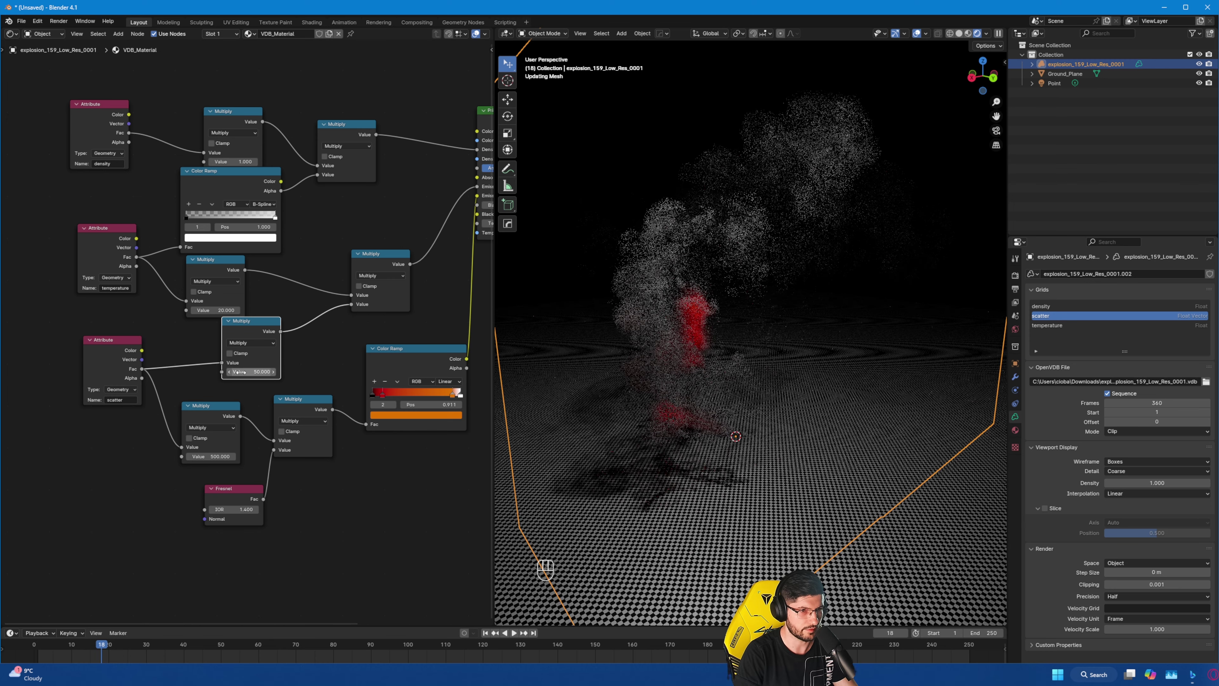
{"action": "key", "text": "space"}
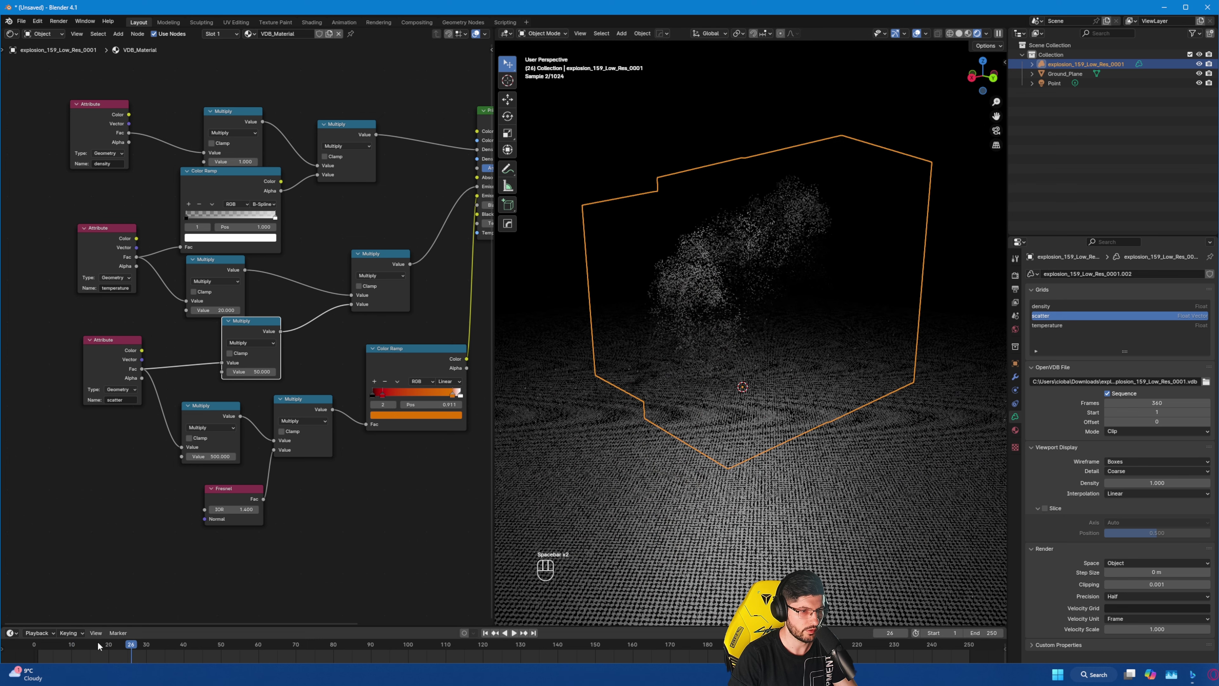
Stop playback at frame 11 and raise the Principled Volume's Anisotropy.
{"action": "left_click", "coordinate": [79, 646]}
{"action": "key", "text": "space"}
{"action": "left_click_drag", "start_coordinate": [78, 645], "coordinate": [75, 644]}
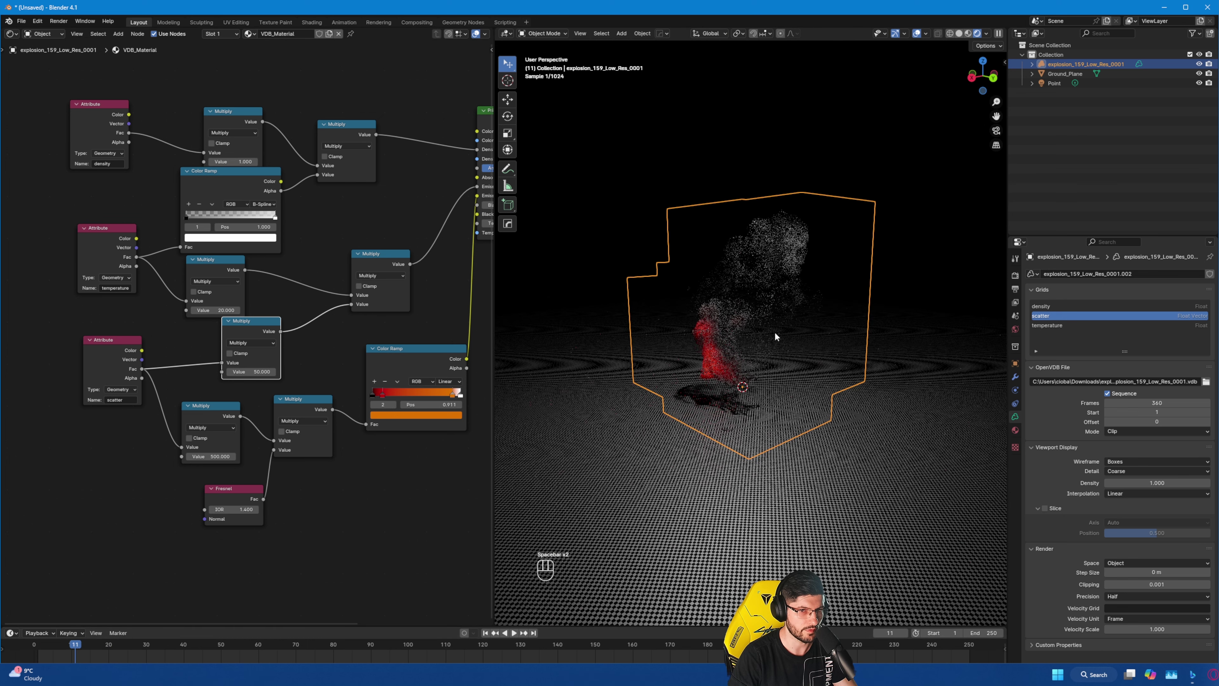
{"action": "middle_click_drag", "start_coordinate": [775, 332], "coordinate": [879, 343]}
{"action": "scroll", "coordinate": [706, 306], "scroll_direction": "up", "scroll_amount": 3}
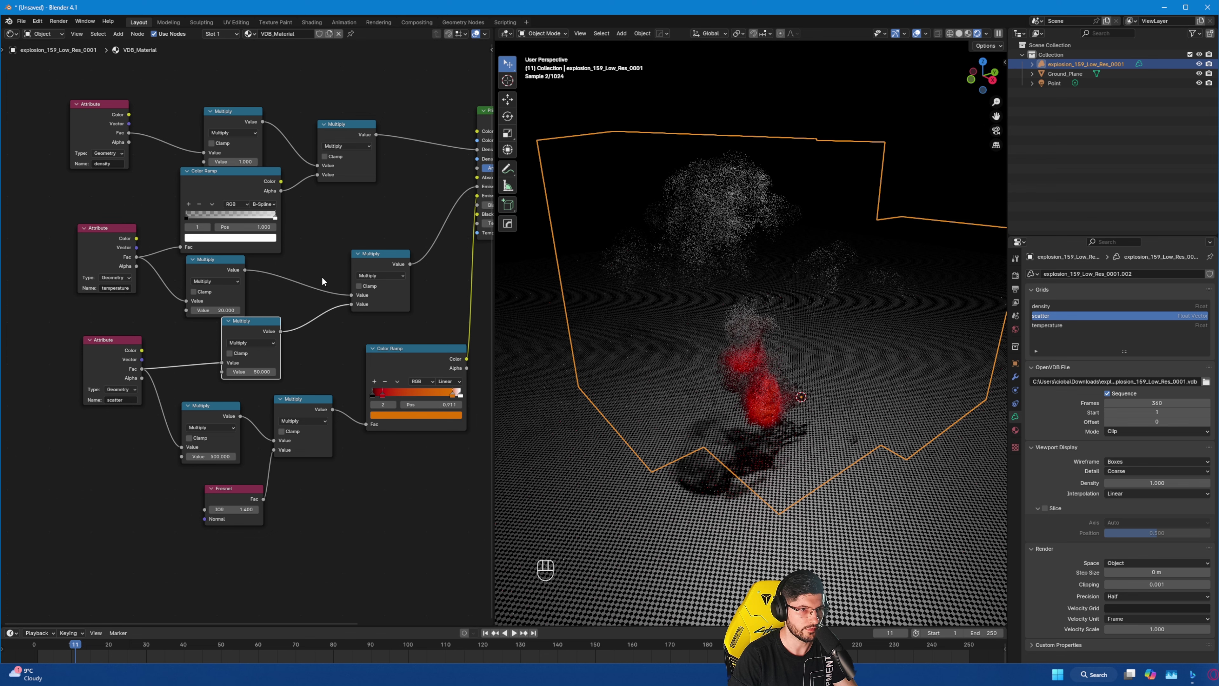
{"action": "middle_click_drag", "start_coordinate": [311, 277], "coordinate": [235, 289]}
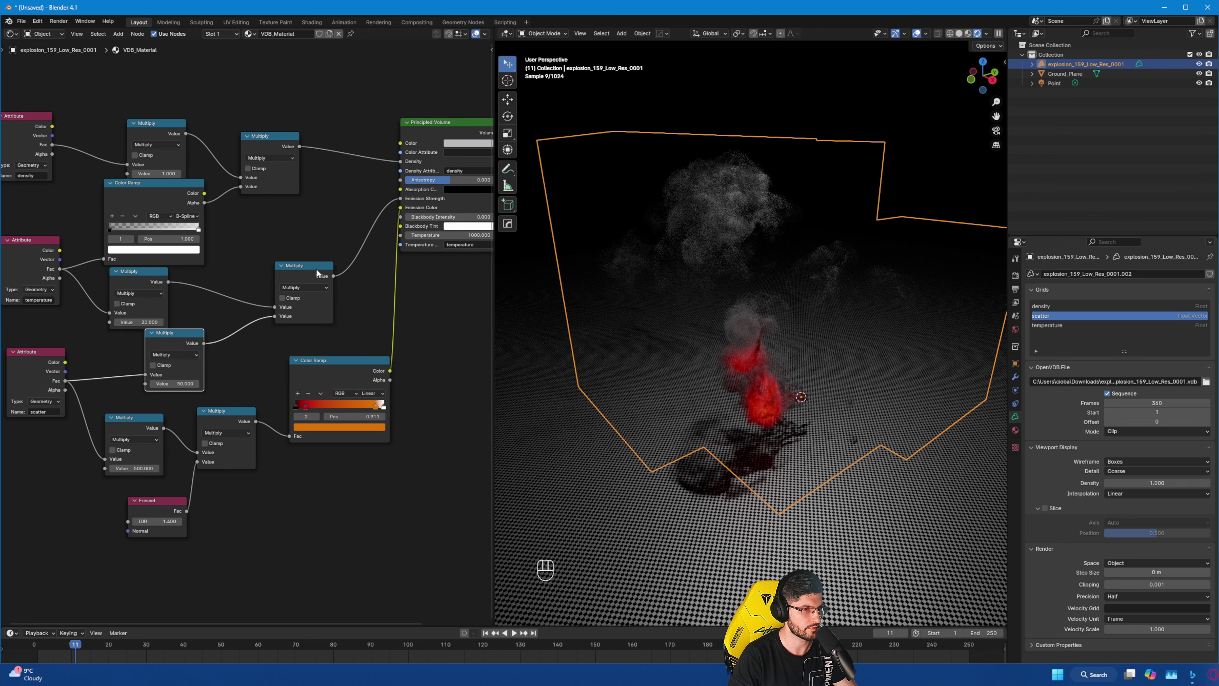
{"action": "left_click_drag", "start_coordinate": [317, 270], "coordinate": [311, 253]}
{"action": "middle_click_drag", "start_coordinate": [311, 253], "coordinate": [238, 258]}
{"action": "scroll", "coordinate": [259, 265], "scroll_direction": "up", "scroll_amount": 2}
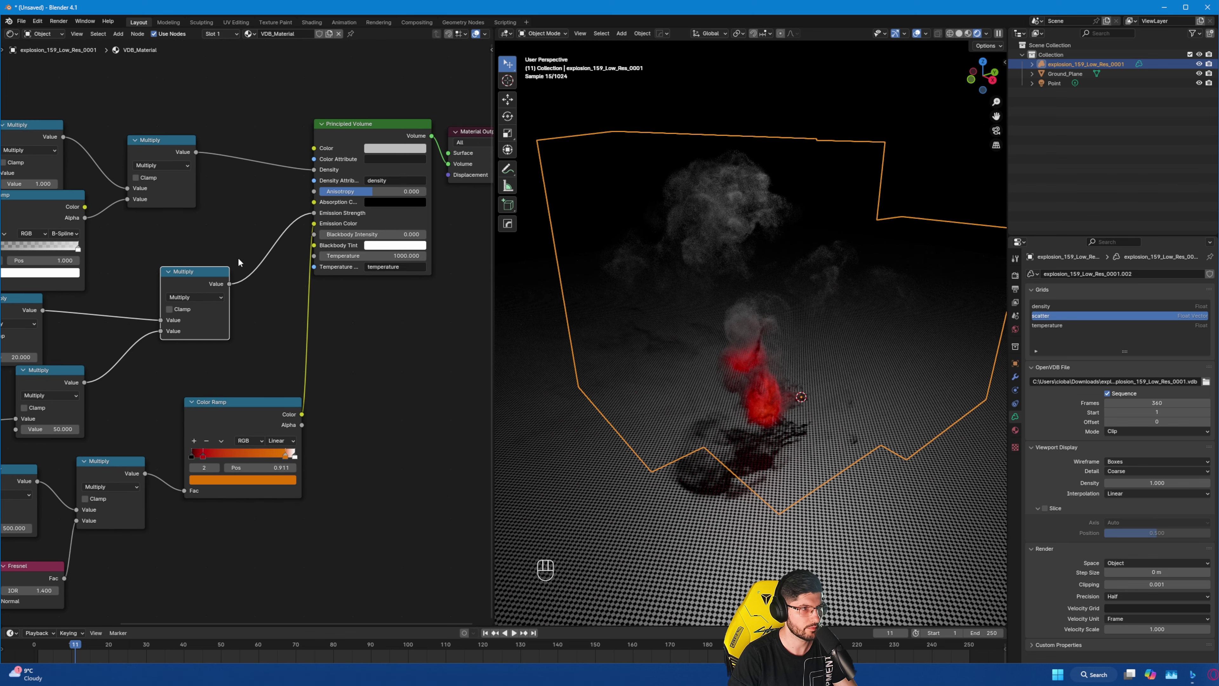
{"action": "left_click_drag", "start_coordinate": [363, 191], "coordinate": [392, 191]}
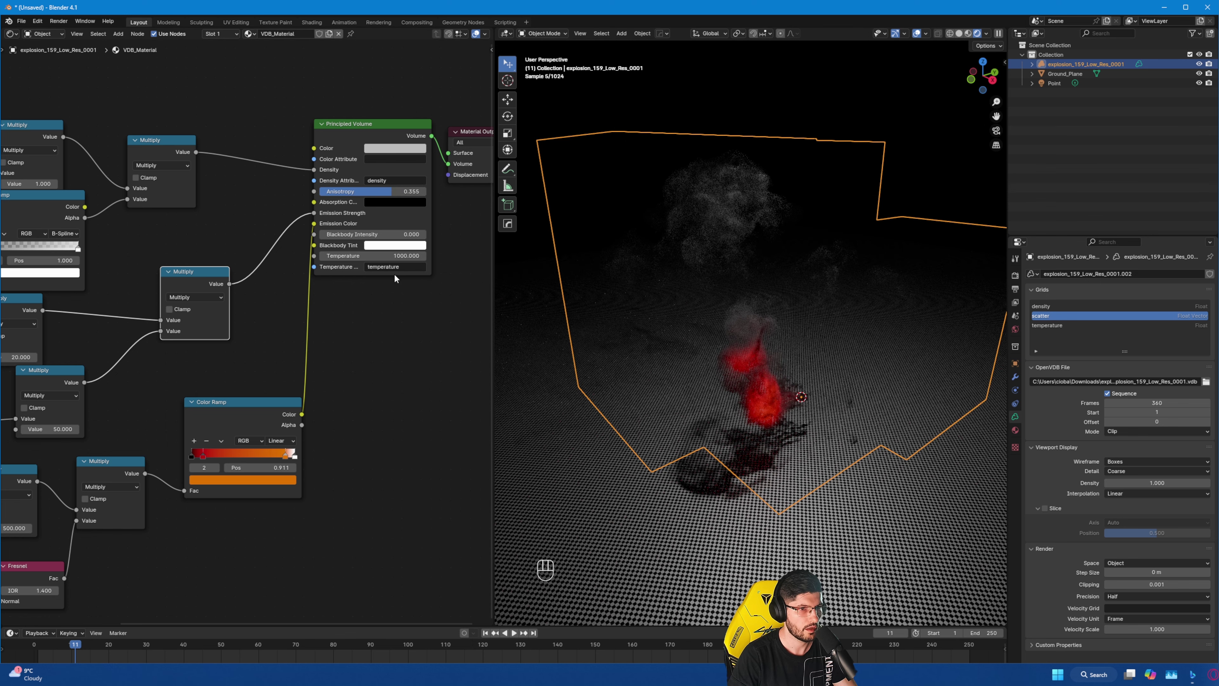
Set the Blackbody Intensity to 10000.
{"action": "left_click", "coordinate": [364, 234]}
{"action": "type", "text": "10"}
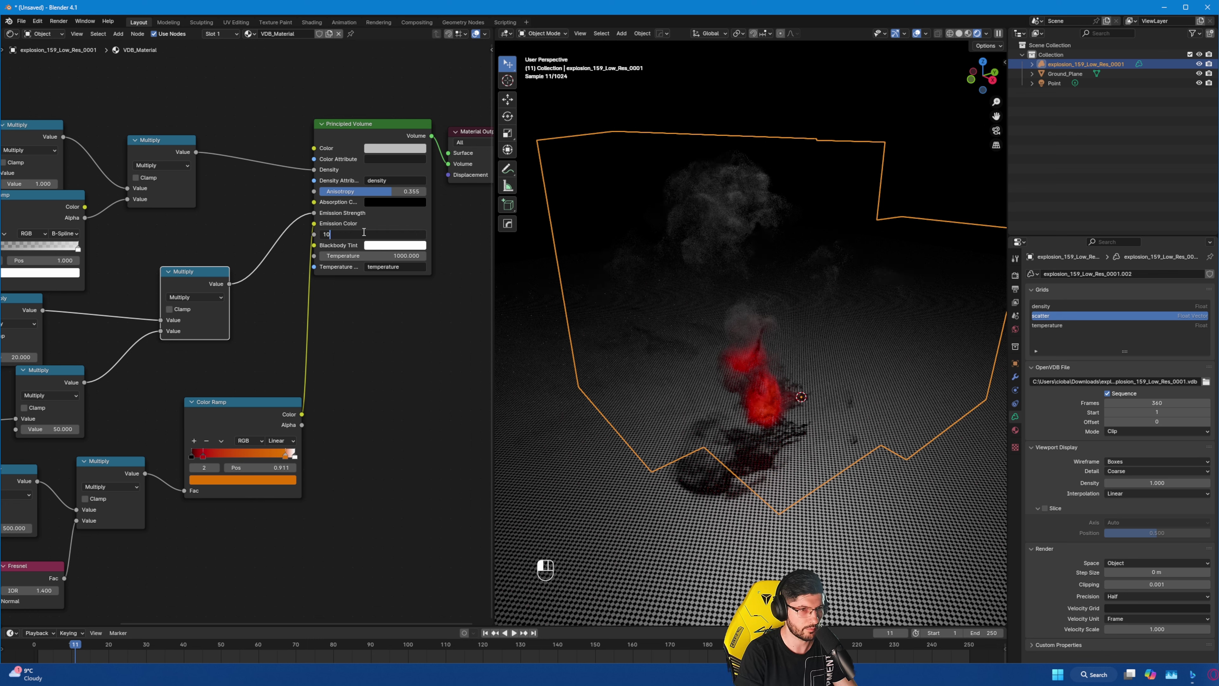
{"action": "type", "text": "00"}
{"action": "key", "text": "Return"}
{"action": "left_click", "coordinate": [359, 233]}
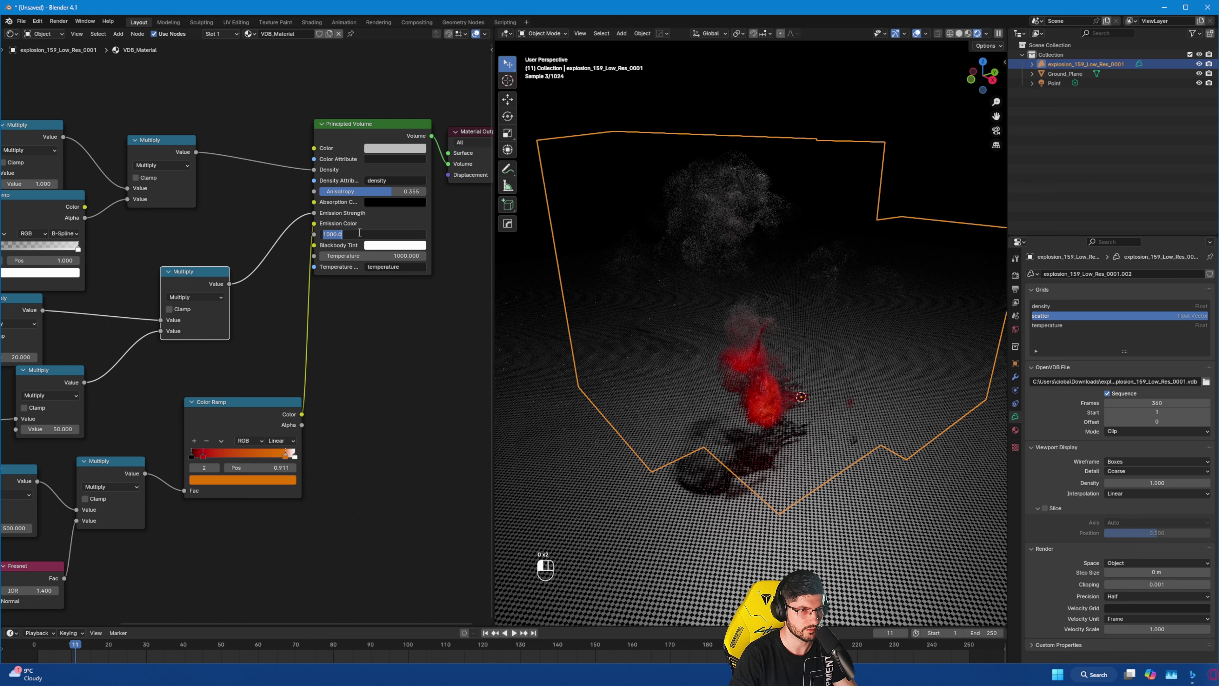
{"action": "type", "text": "10000"}
{"action": "key", "text": "Return"}
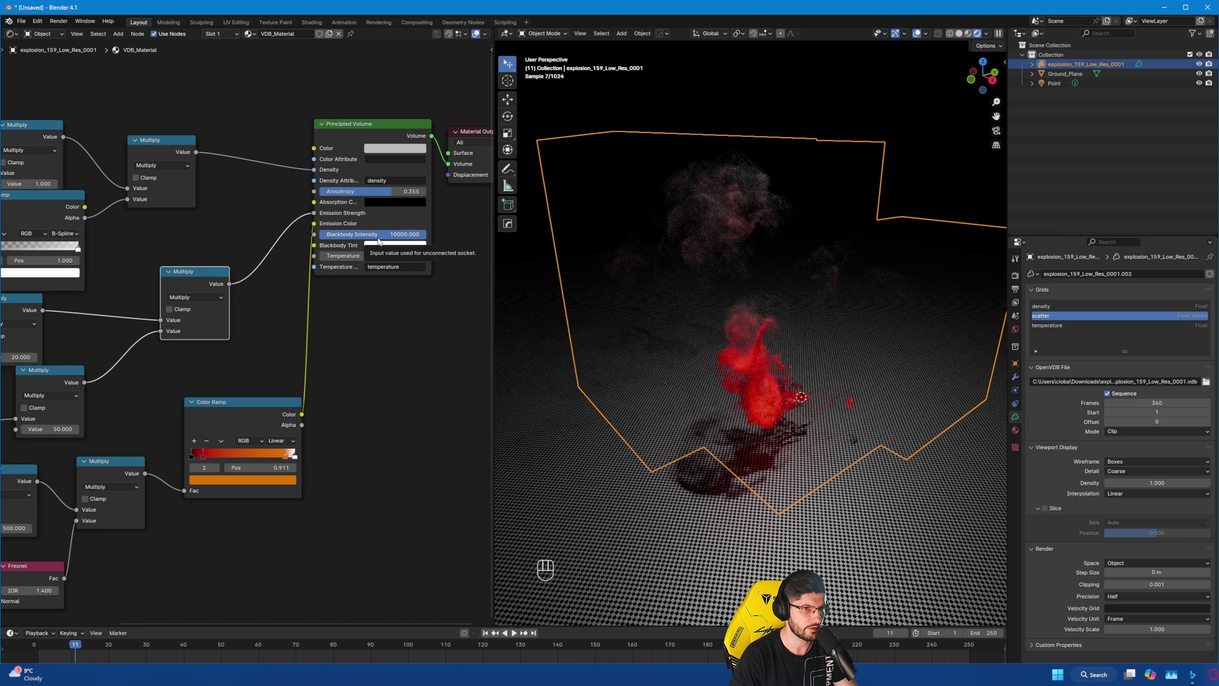
Make the volume Color pure white and set the blackbody Temperature to 3000.
{"action": "left_click", "coordinate": [395, 145]}
{"action": "left_click_drag", "start_coordinate": [465, 185], "coordinate": [464, 155]}
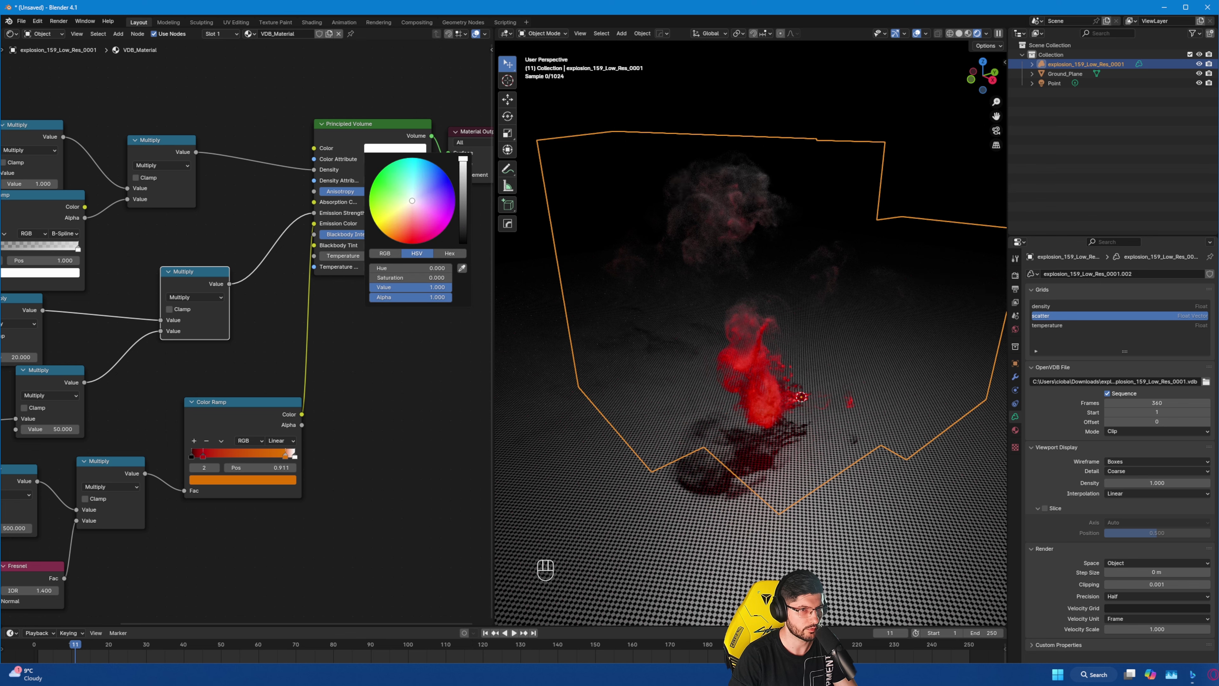
{"action": "left_click", "coordinate": [403, 368]}
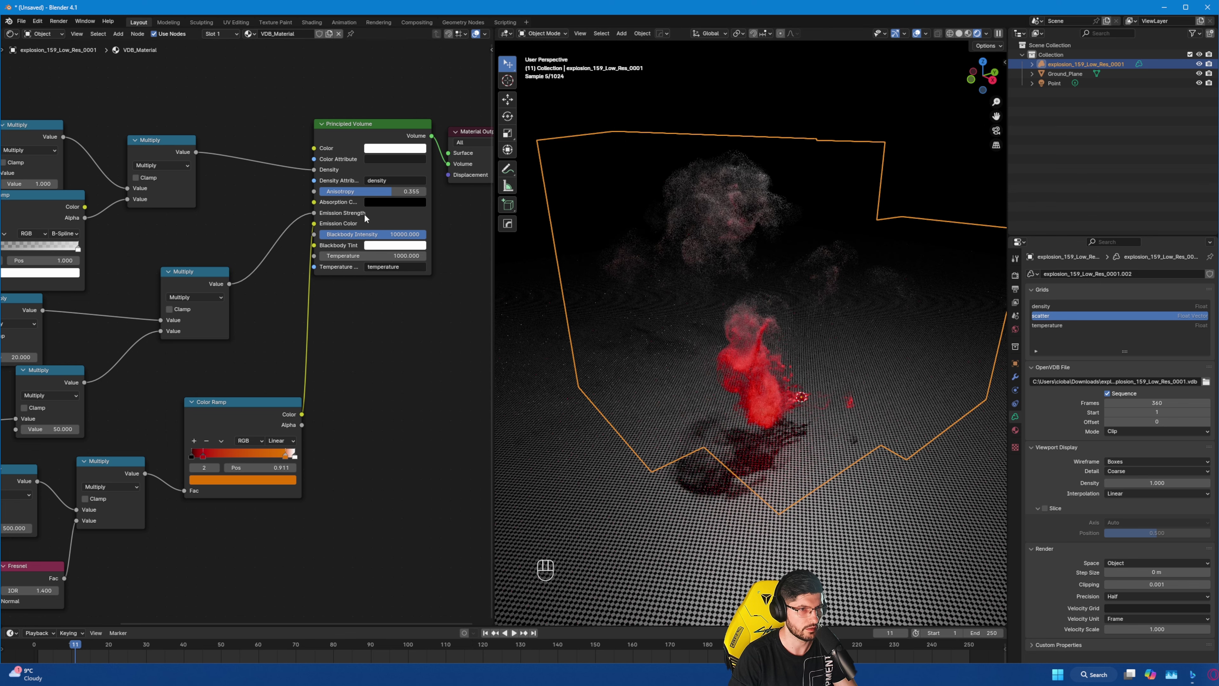
{"action": "left_click", "coordinate": [355, 256]}
{"action": "type", "text": "3"}
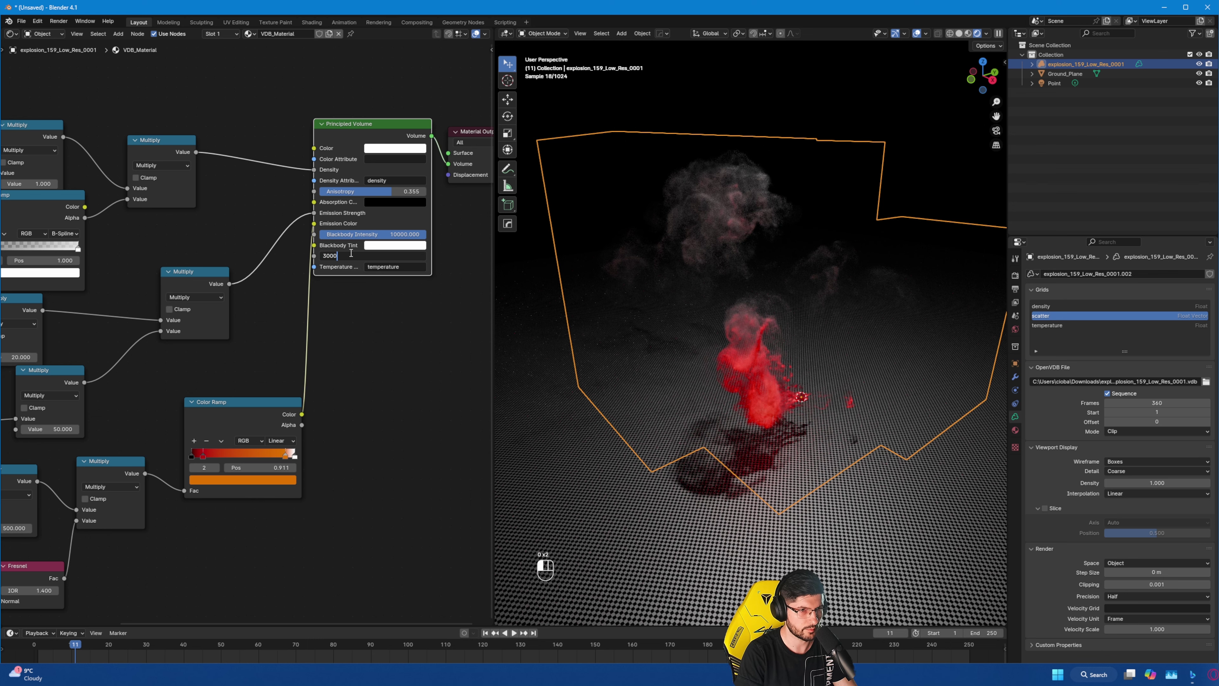
{"action": "type", "text": "000"}
{"action": "key", "text": "Return"}
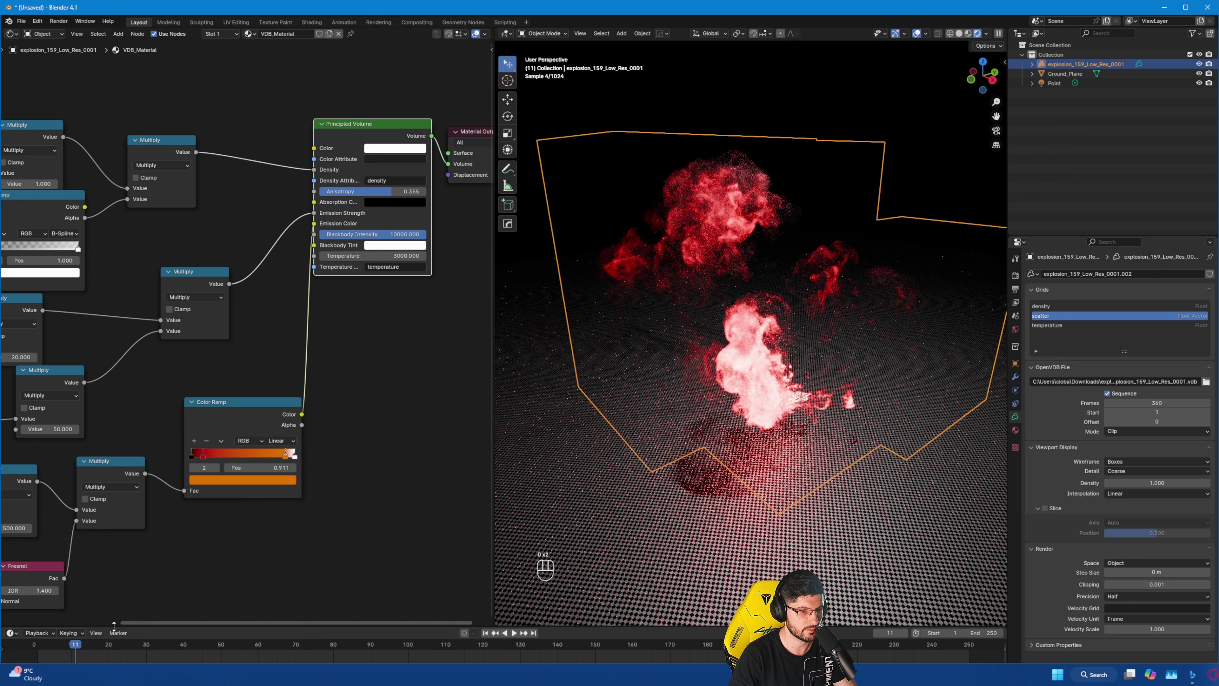
Preview at frame 14 and set the density multiplier to 500, then lower it to 200.
{"action": "key", "text": "space"}
{"action": "key", "text": "space"}
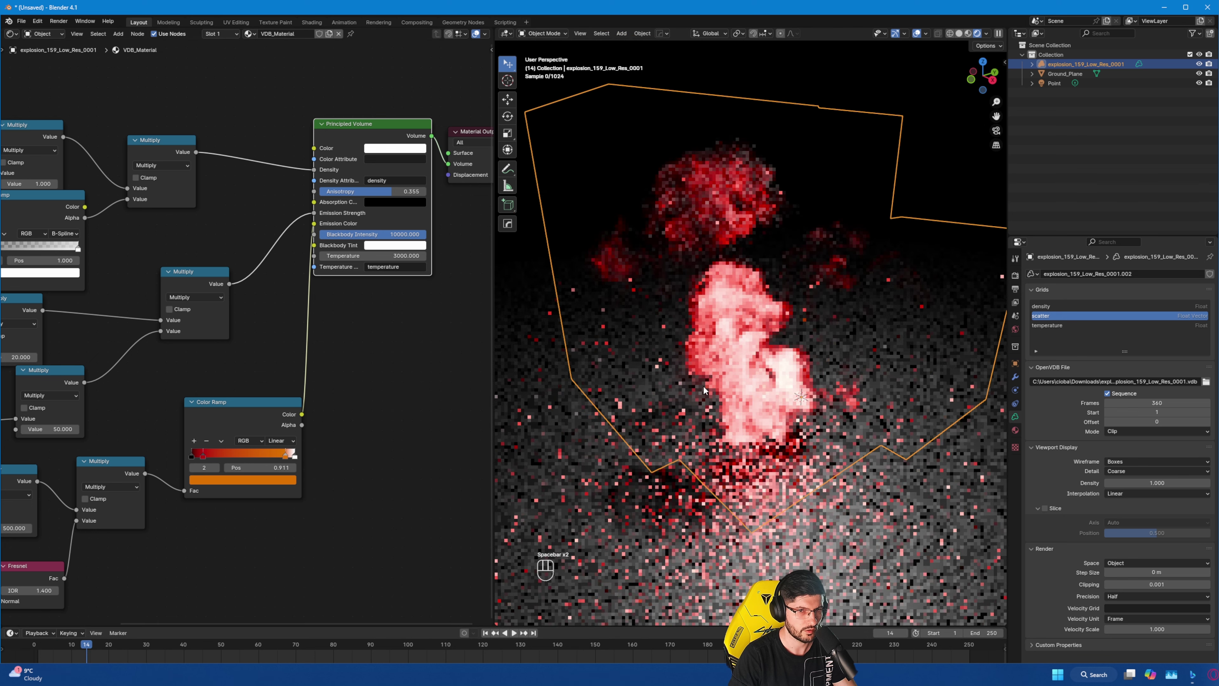
{"action": "scroll", "coordinate": [639, 408], "scroll_direction": "down", "scroll_amount": 1}
{"action": "middle_click_drag", "start_coordinate": [302, 359], "coordinate": [408, 376]}
{"action": "middle_click_drag", "start_coordinate": [230, 296], "coordinate": [277, 301]}
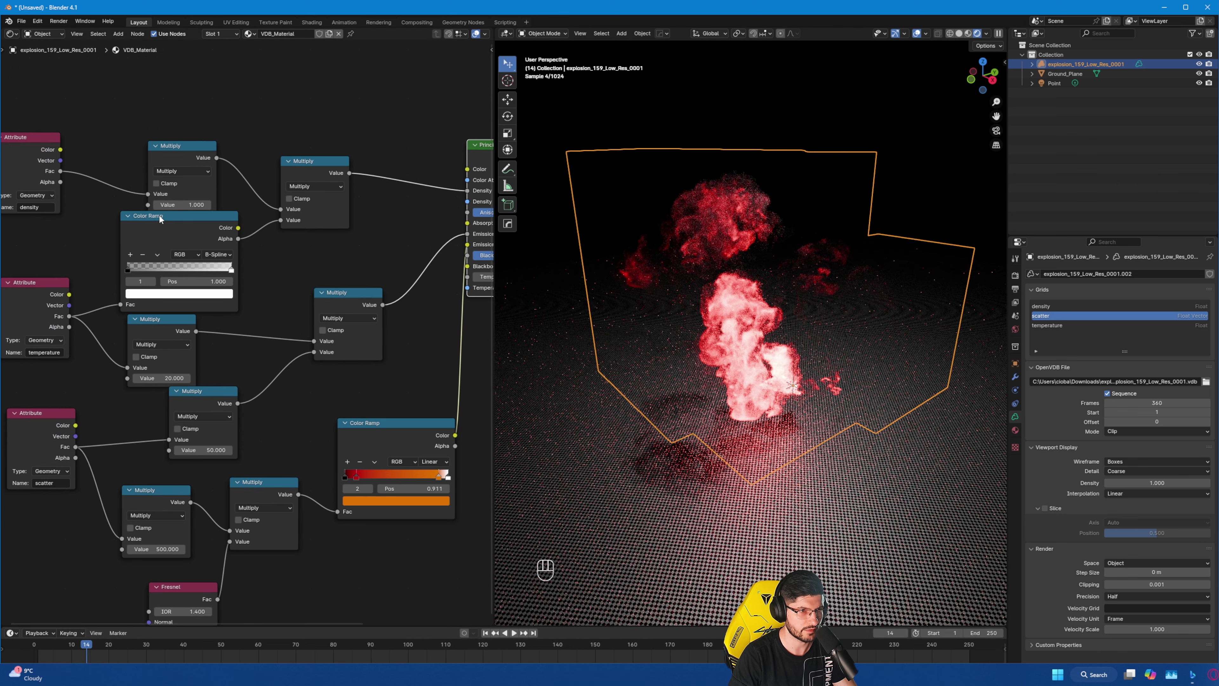
{"action": "left_click", "coordinate": [164, 204]}
{"action": "type", "text": "500"}
{"action": "key", "text": "Return"}
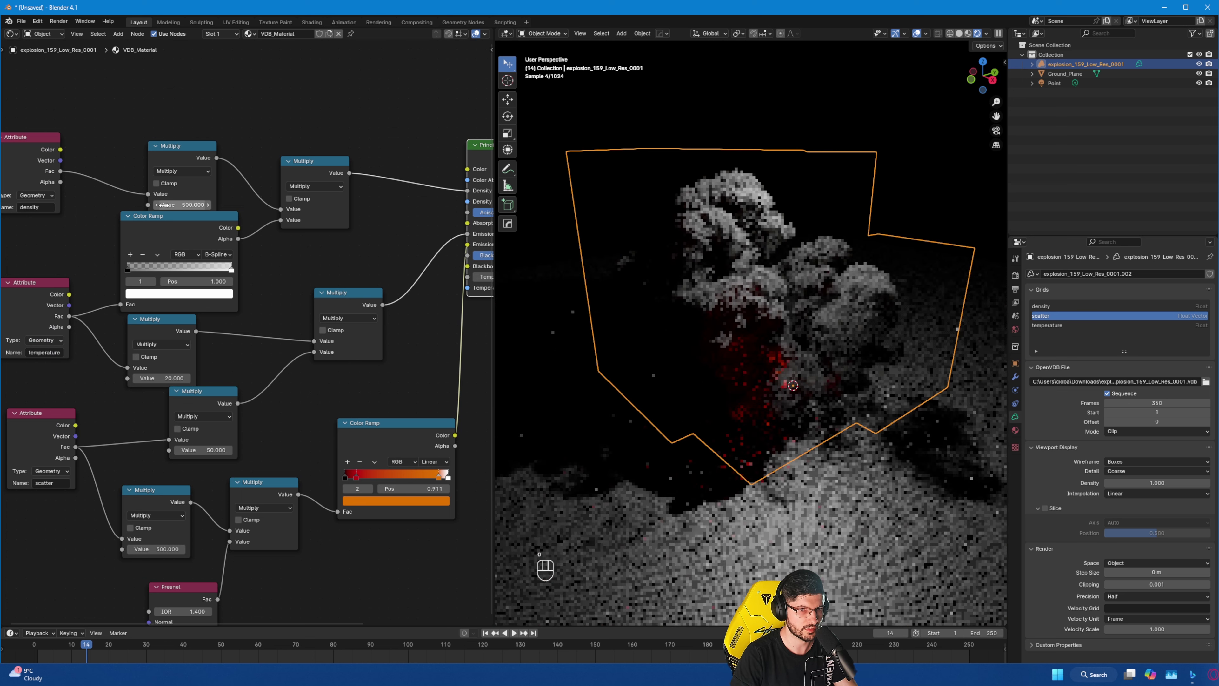
{"action": "left_click_drag", "start_coordinate": [186, 204], "coordinate": [178, 204]}
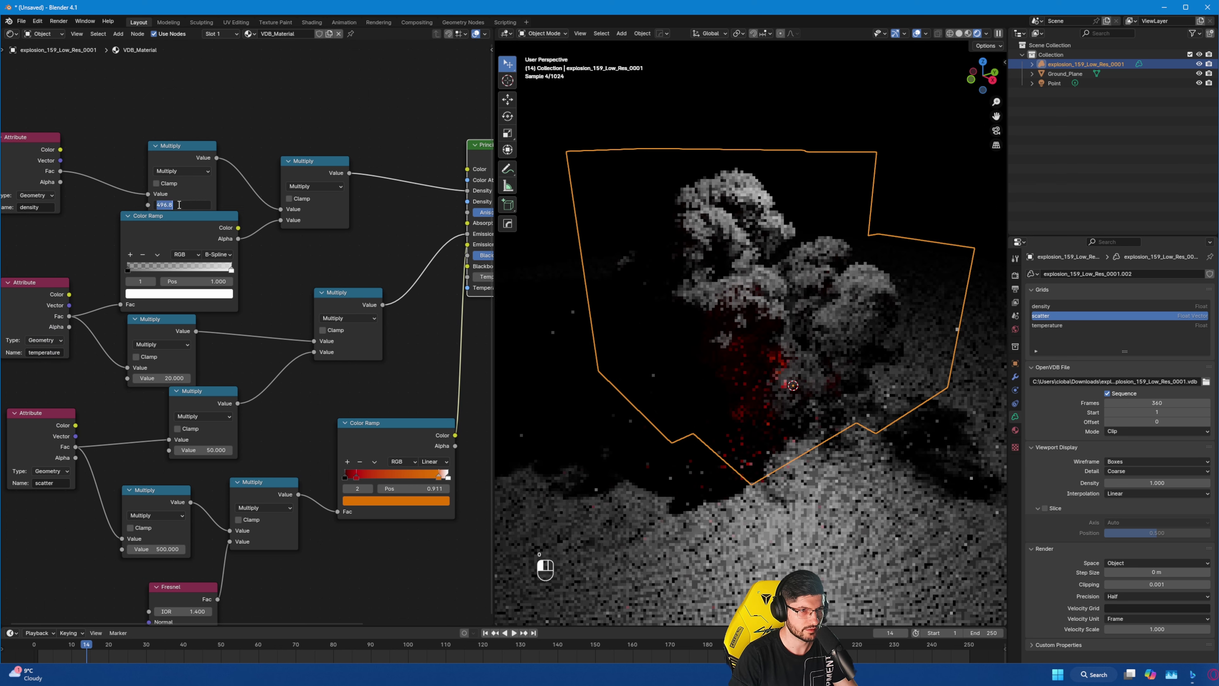
Move the fire colour ramp's end stop left to about 0.934.
{"action": "middle_click_drag", "start_coordinate": [748, 323], "coordinate": [795, 324]}
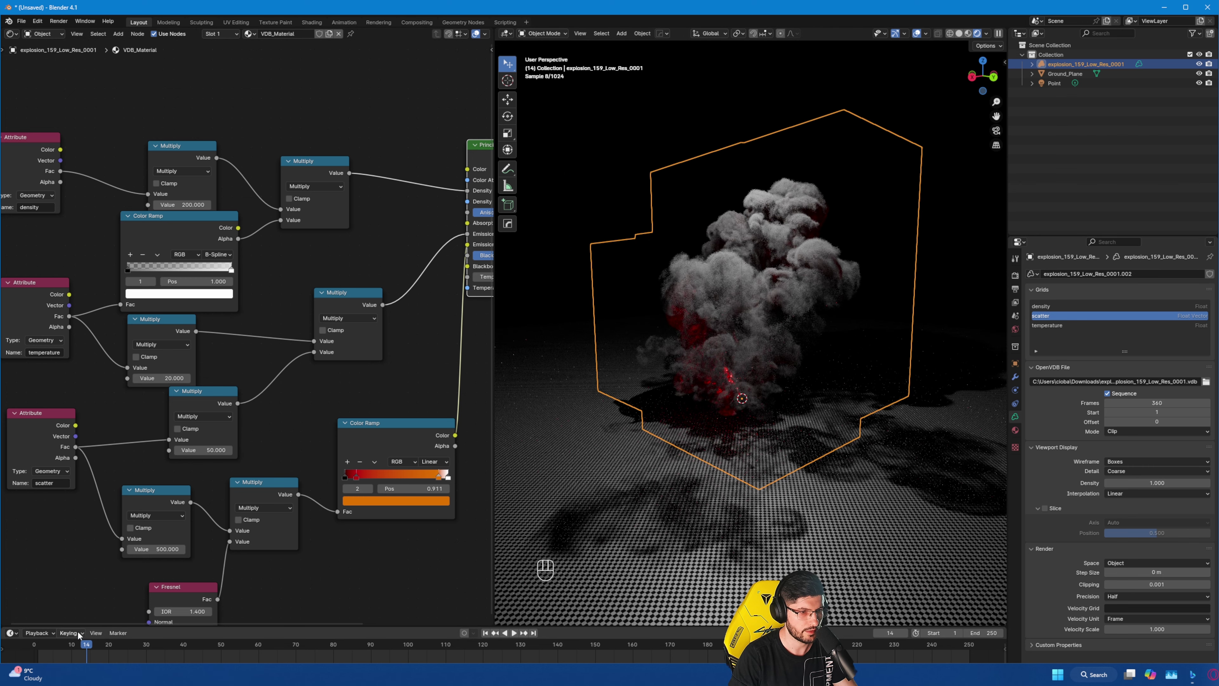
{"action": "key", "text": "space"}
{"action": "key", "text": "space"}
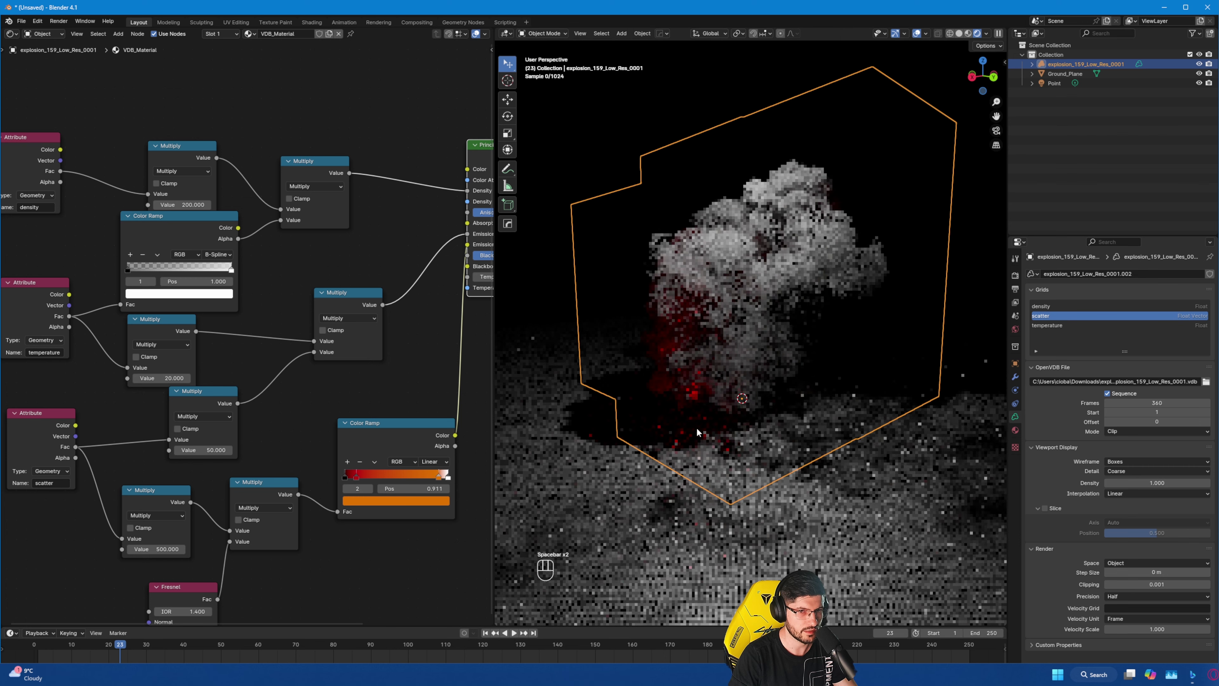
{"action": "middle_click_drag", "start_coordinate": [697, 433], "coordinate": [643, 415]}
{"action": "middle_click_drag", "start_coordinate": [351, 456], "coordinate": [339, 375]}
{"action": "left_click_drag", "start_coordinate": [427, 395], "coordinate": [431, 403]}
Set the bottom scatter Multiply to 10000, undoing a 10000000 attempt.
{"action": "middle_click_drag", "start_coordinate": [290, 481], "coordinate": [321, 479]}
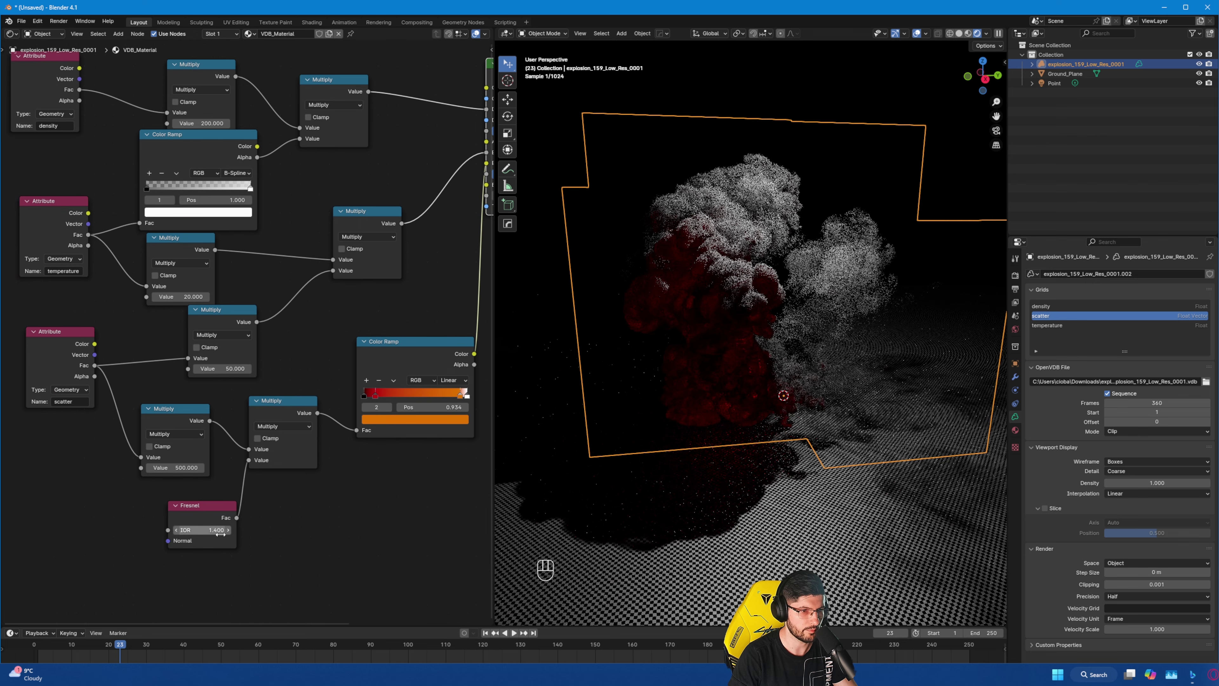
{"action": "left_click_drag", "start_coordinate": [183, 468], "coordinate": [248, 468]}
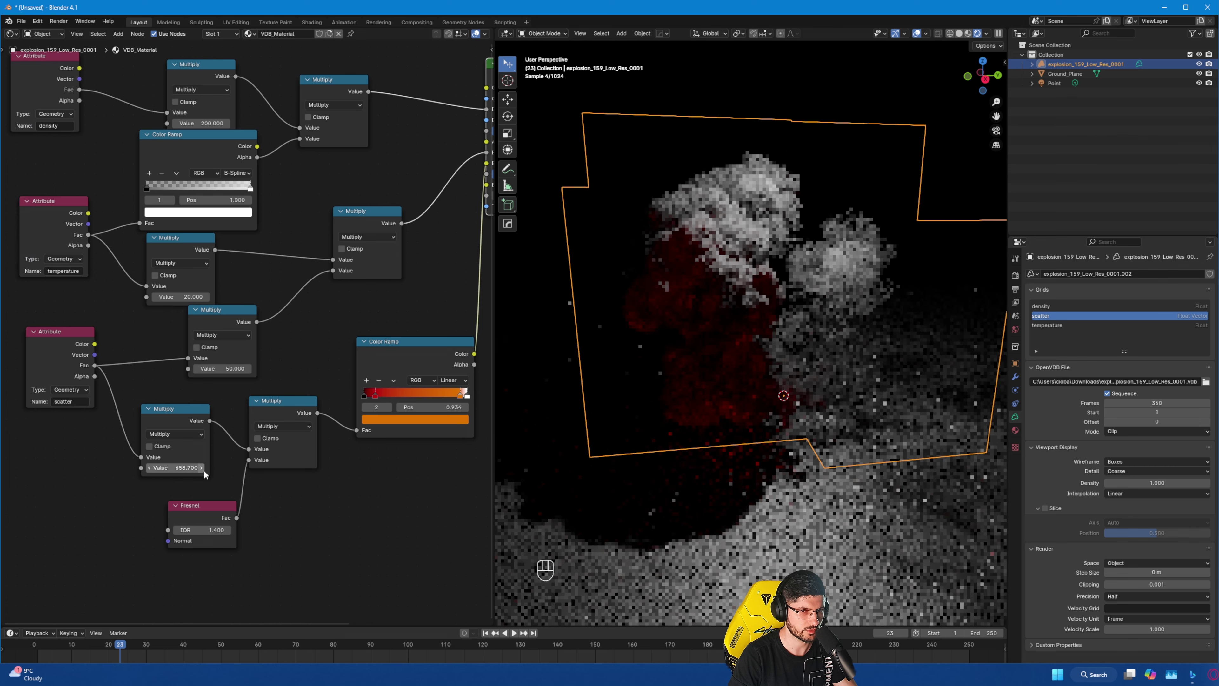
{"action": "left_click", "coordinate": [189, 469]}
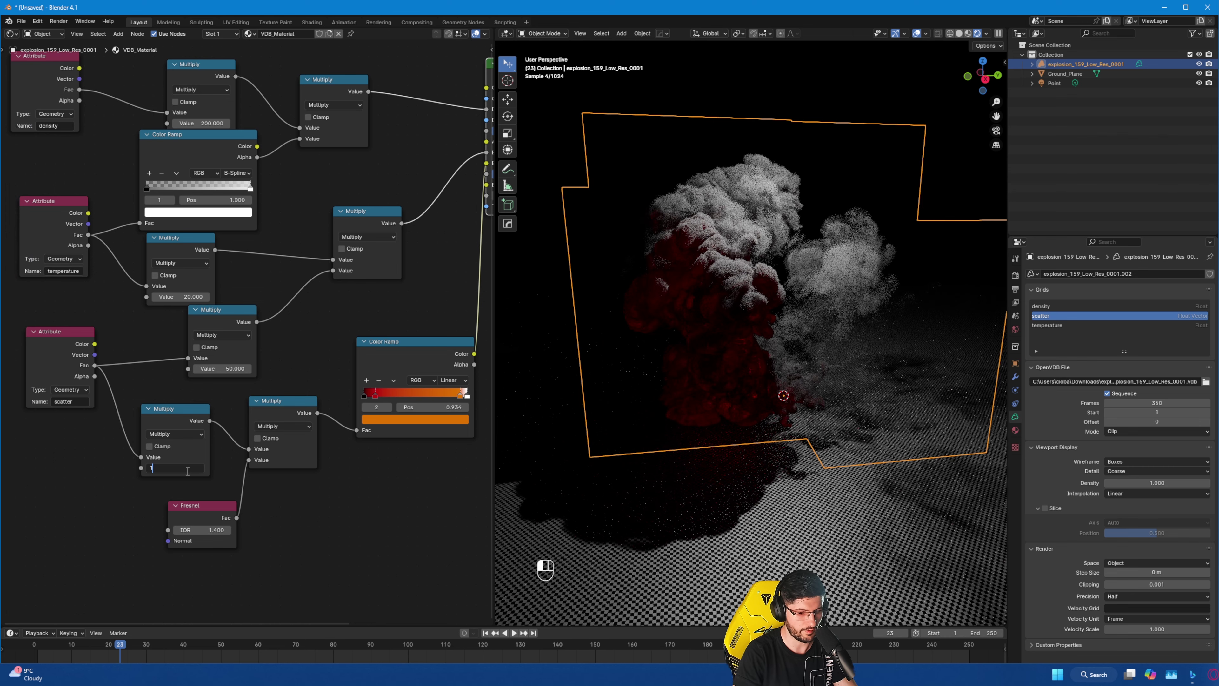
{"action": "key", "text": "BackSpace"}
{"action": "type", "text": "10000"}
{"action": "key", "text": "Return"}
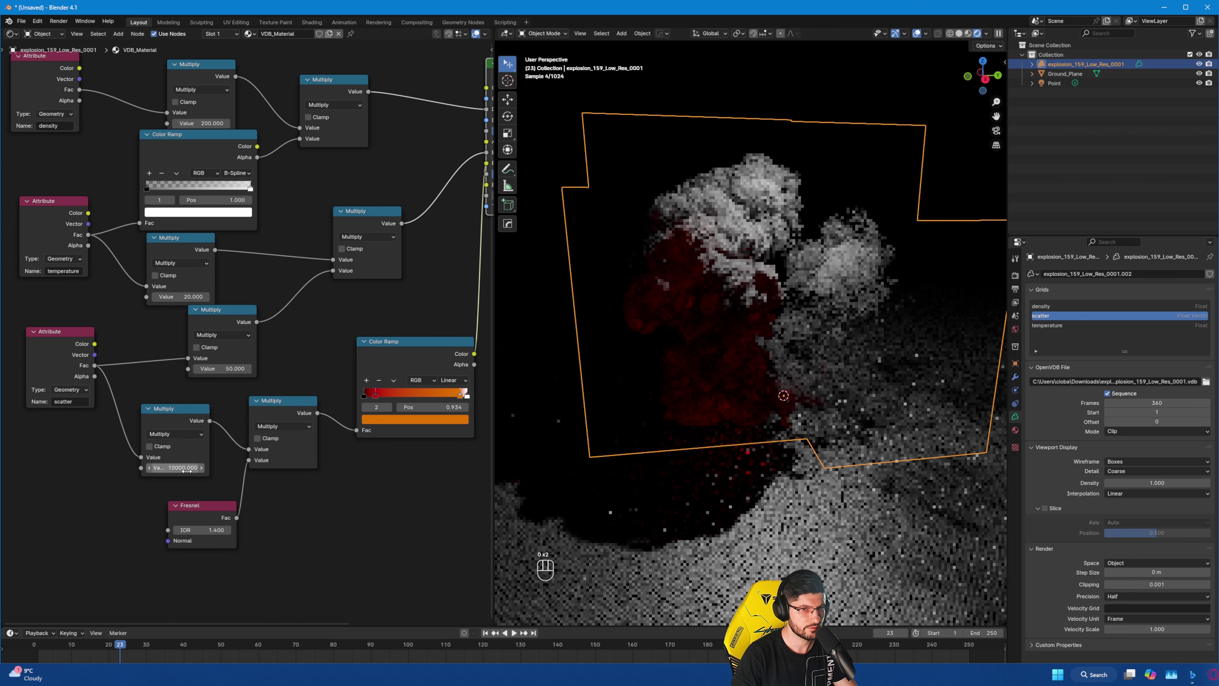
{"action": "left_click", "coordinate": [186, 468]}
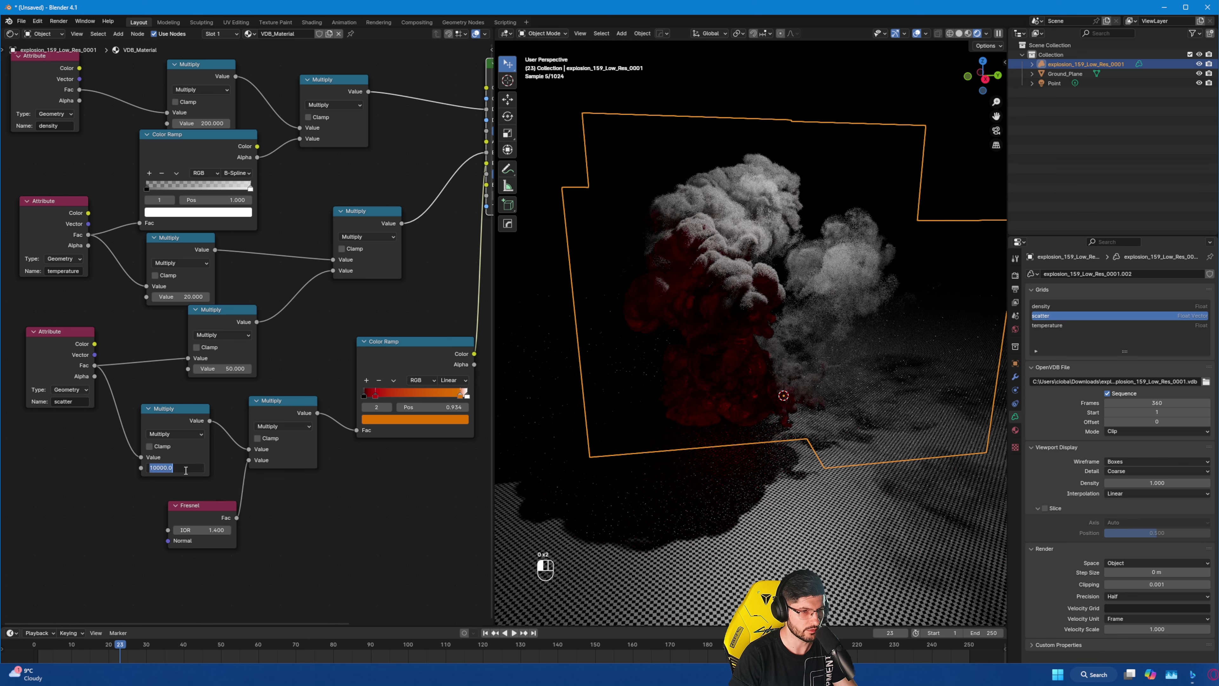
{"action": "type", "text": "10000000"}
{"action": "key", "text": "Return"}
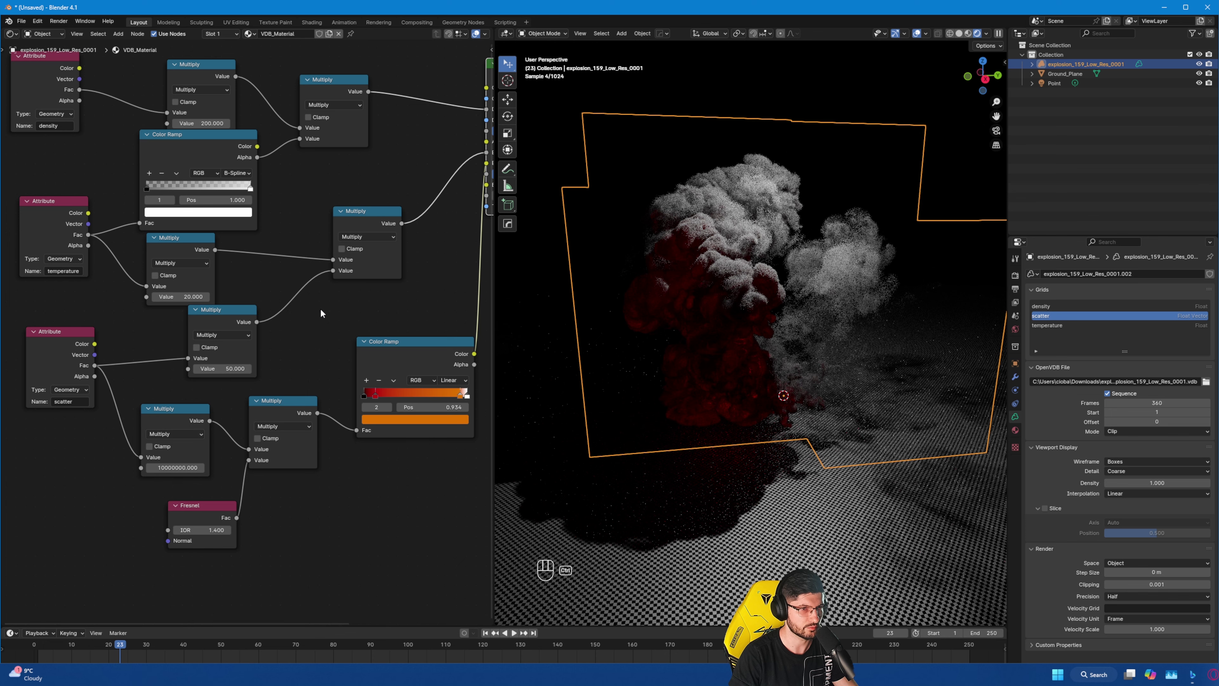
{"action": "key", "text": "ctrl+z"}
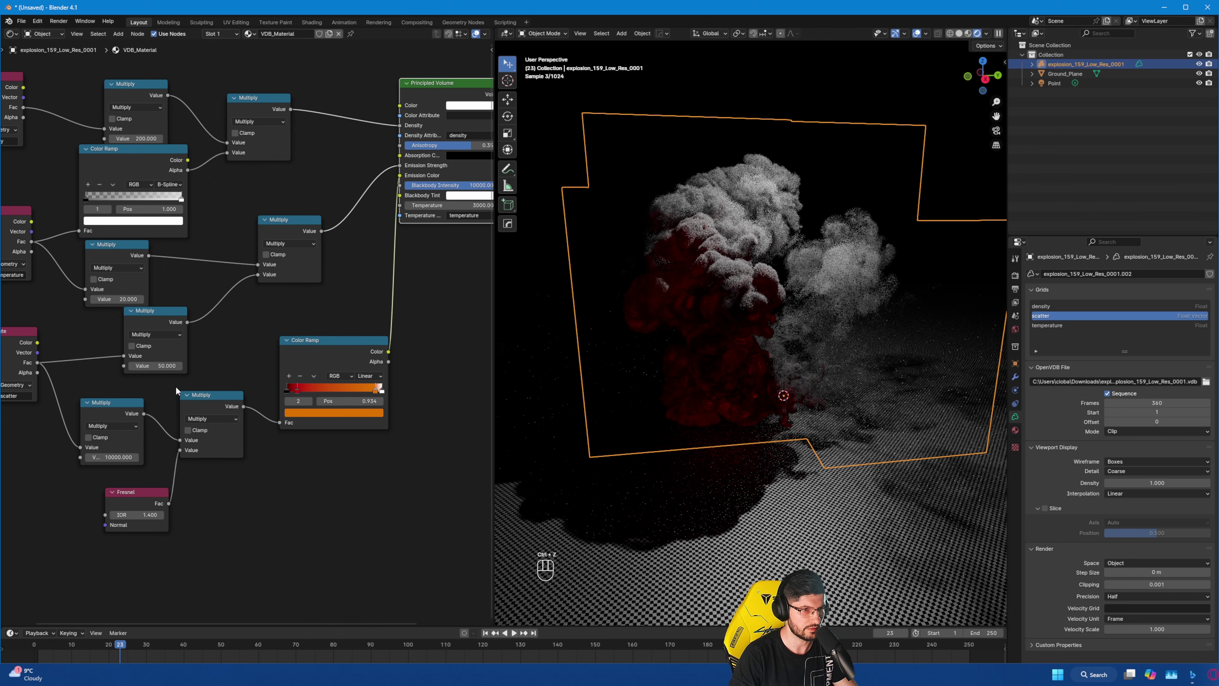
Raise the middle Multiply value from 50 to 10000.
{"action": "left_click_drag", "start_coordinate": [156, 367], "coordinate": [169, 366]}
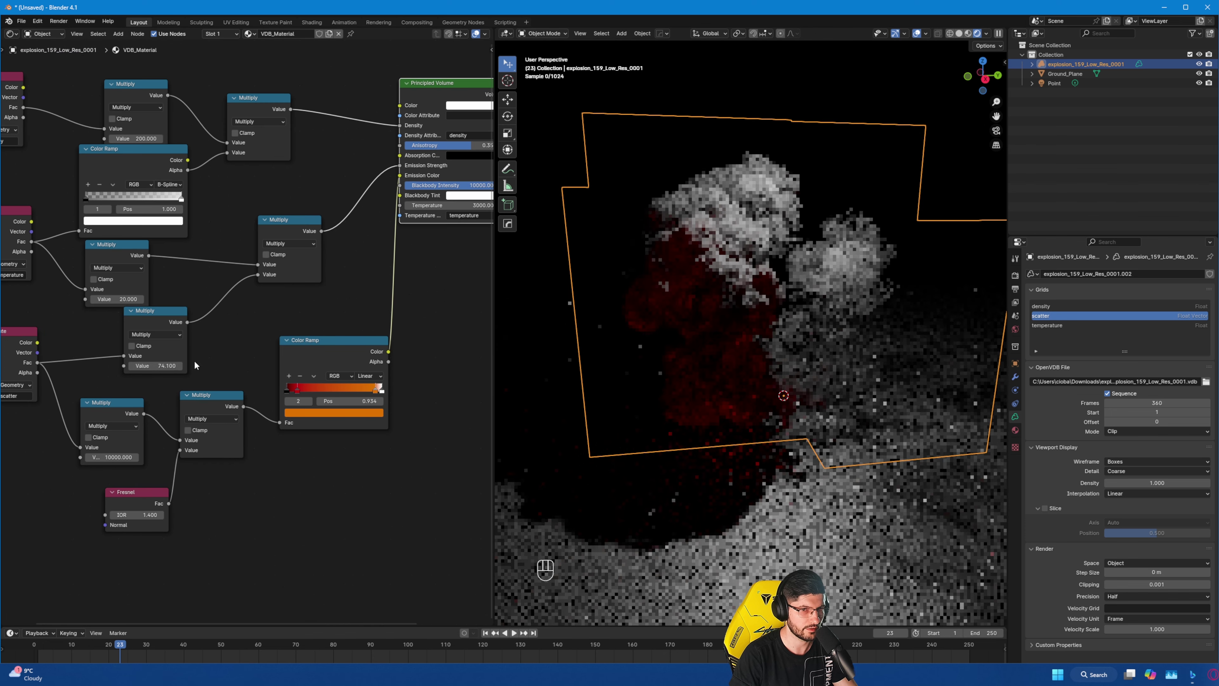
{"action": "middle_click_drag", "start_coordinate": [259, 347], "coordinate": [291, 355]}
{"action": "left_click", "coordinate": [193, 374]}
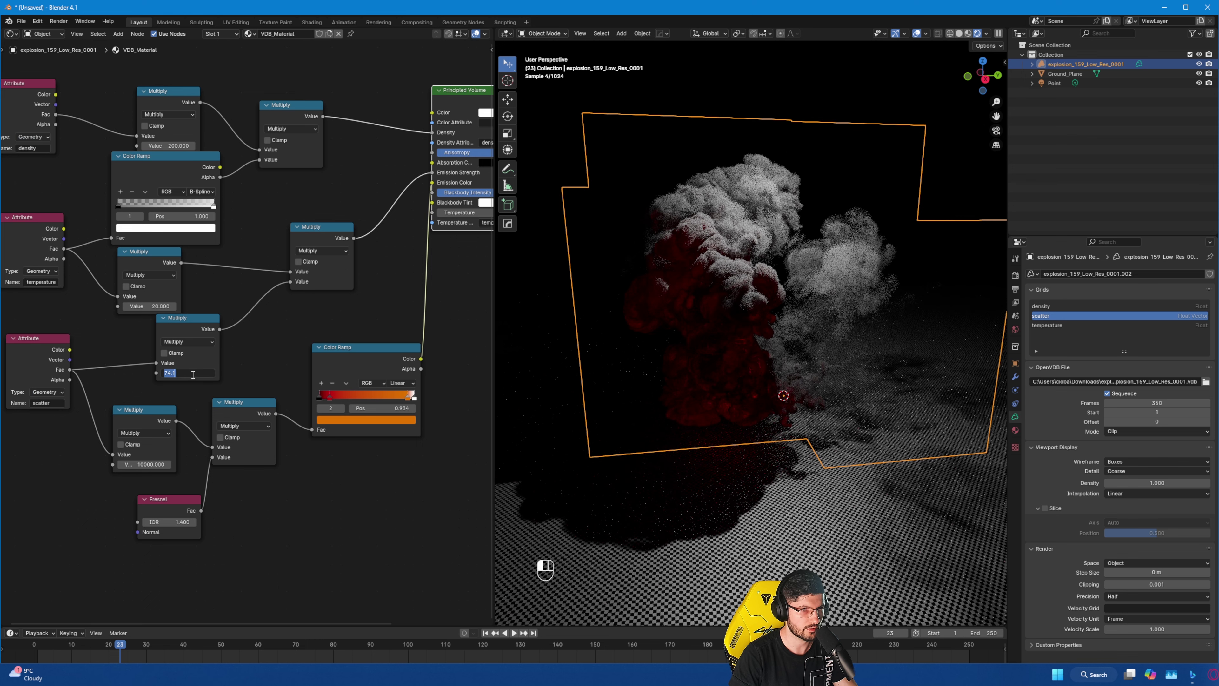
{"action": "key", "text": "Return"}
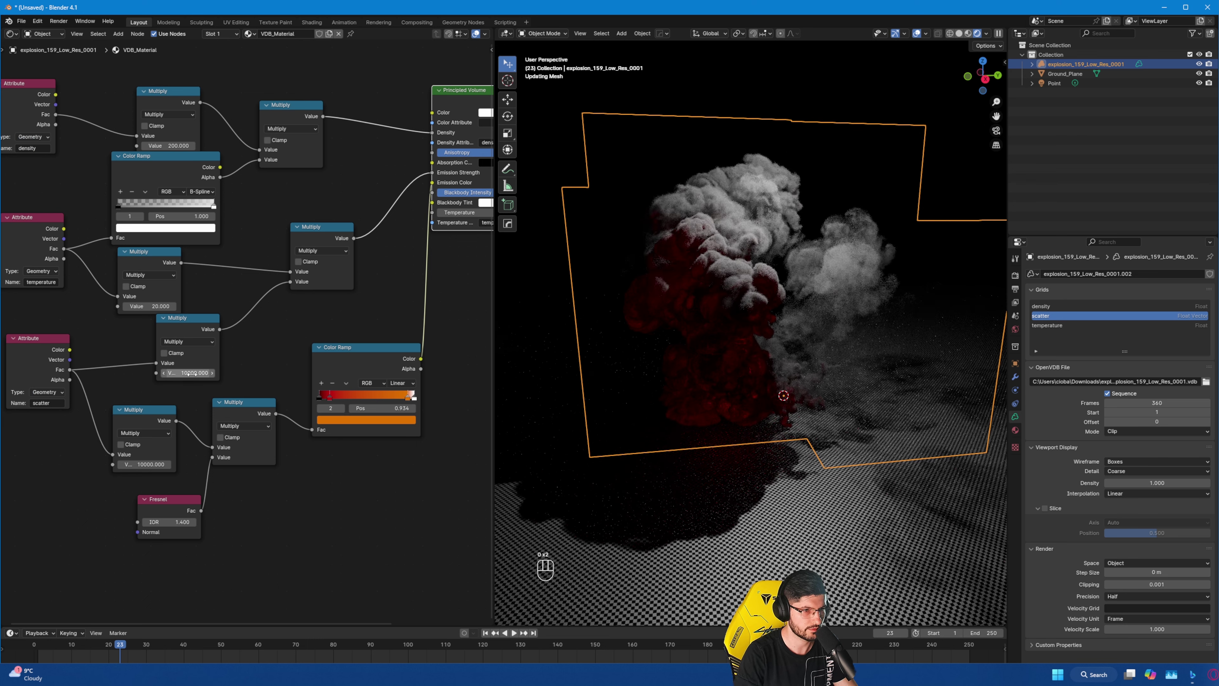
Orbit around the rendered explosion to inspect its glowing core and smoke.
{"action": "middle_click_drag", "start_coordinate": [653, 297], "coordinate": [752, 322]}
{"action": "middle_click_drag", "start_coordinate": [745, 400], "coordinate": [814, 374]}
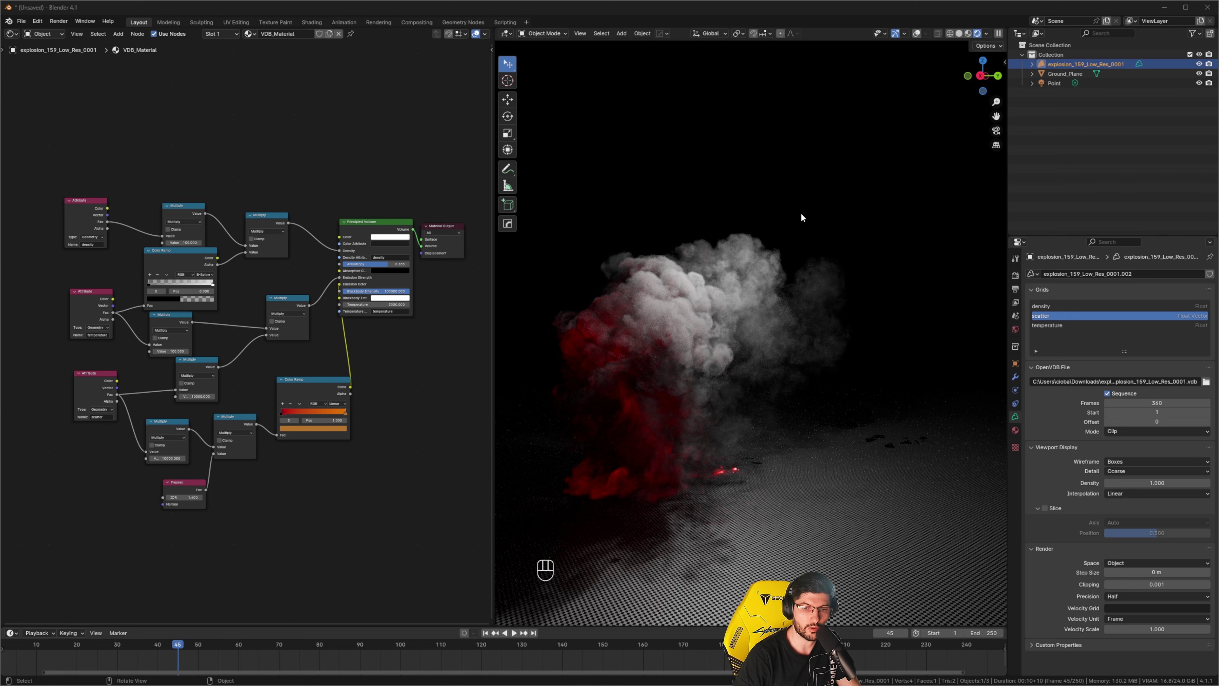
{"action": "left_click", "coordinate": [1059, 66]}
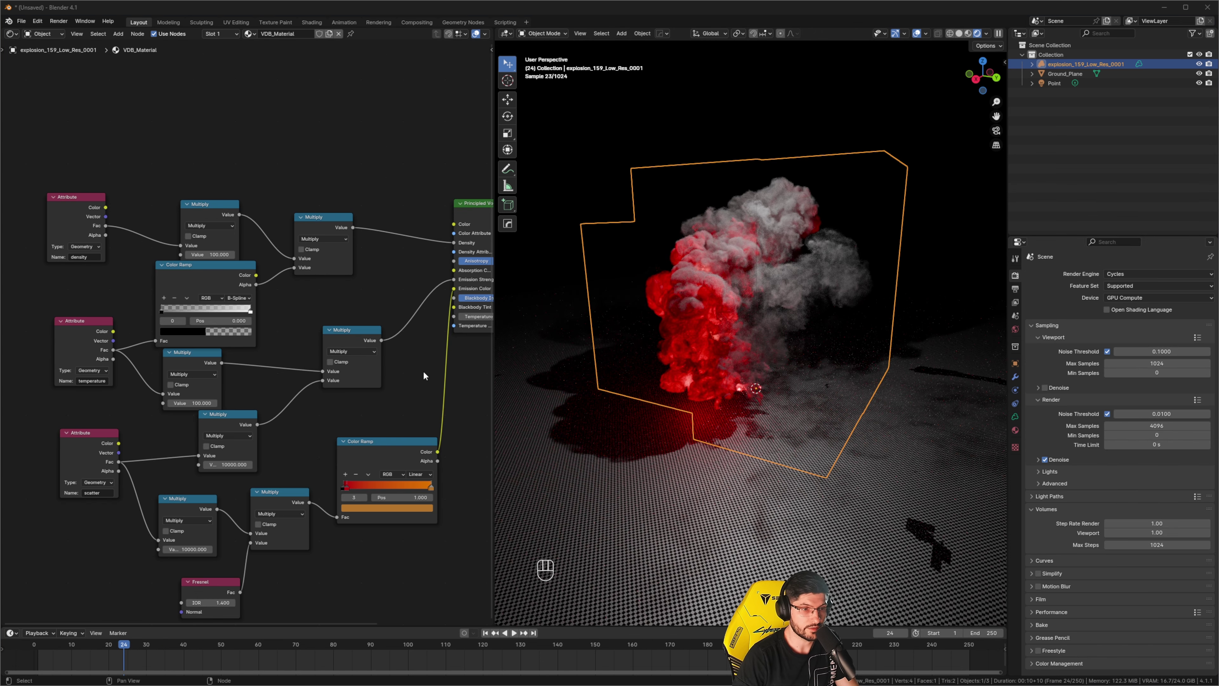
Move the Principled Volume and Material Output nodes closer together in the shader editor.
{"action": "middle_click_drag", "start_coordinate": [375, 383], "coordinate": [343, 345]}
{"action": "scroll", "coordinate": [324, 286], "scroll_direction": "down", "scroll_amount": 1}
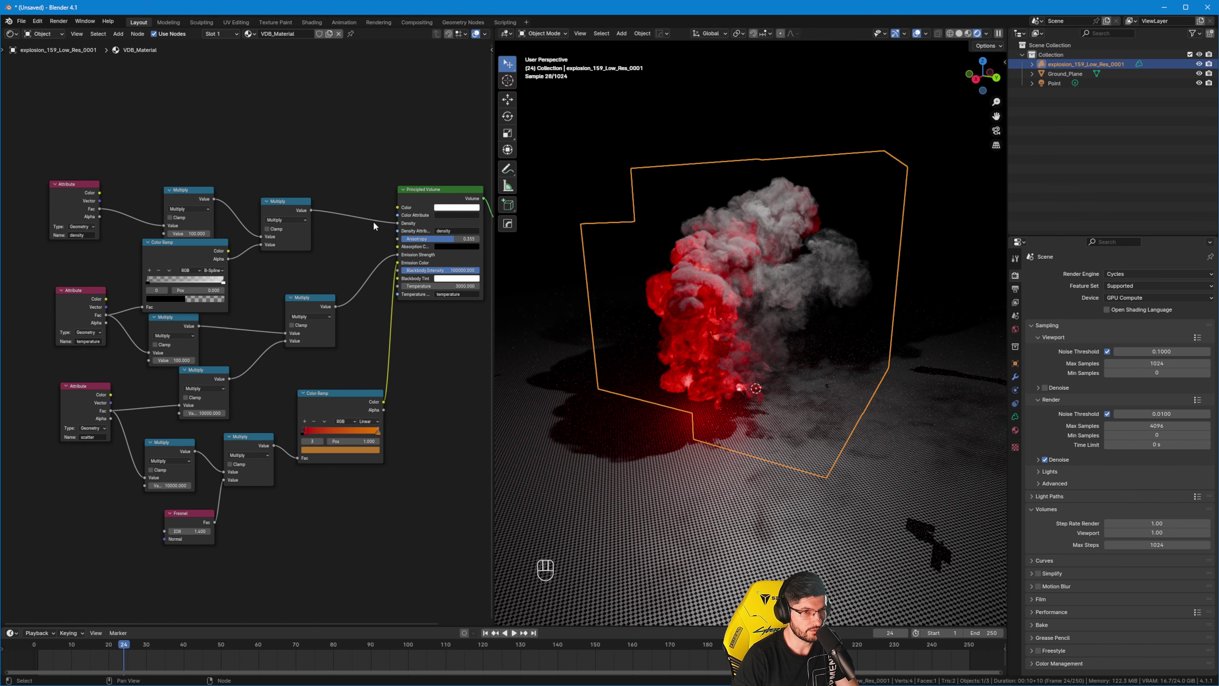
{"action": "middle_click_drag", "start_coordinate": [454, 175], "coordinate": [416, 167]}
{"action": "middle_click_drag", "start_coordinate": [445, 217], "coordinate": [402, 219]}
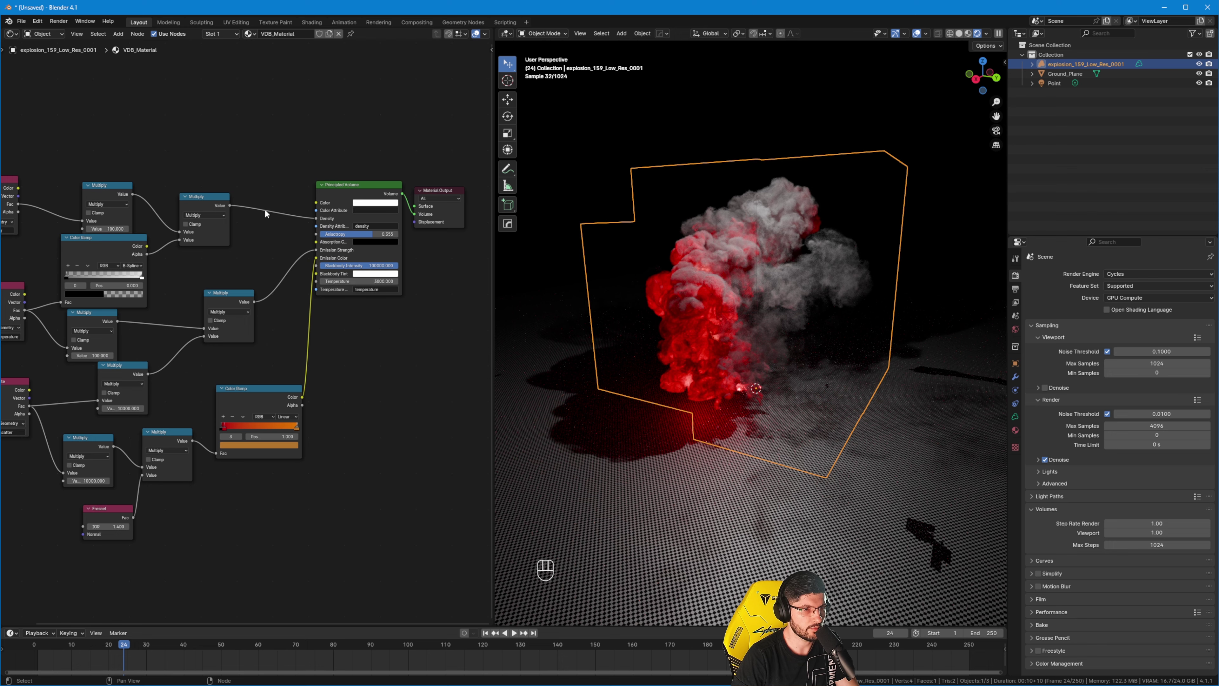
{"action": "scroll", "coordinate": [267, 214], "scroll_direction": "left", "scroll_amount": 3, "text": "ctrl"}
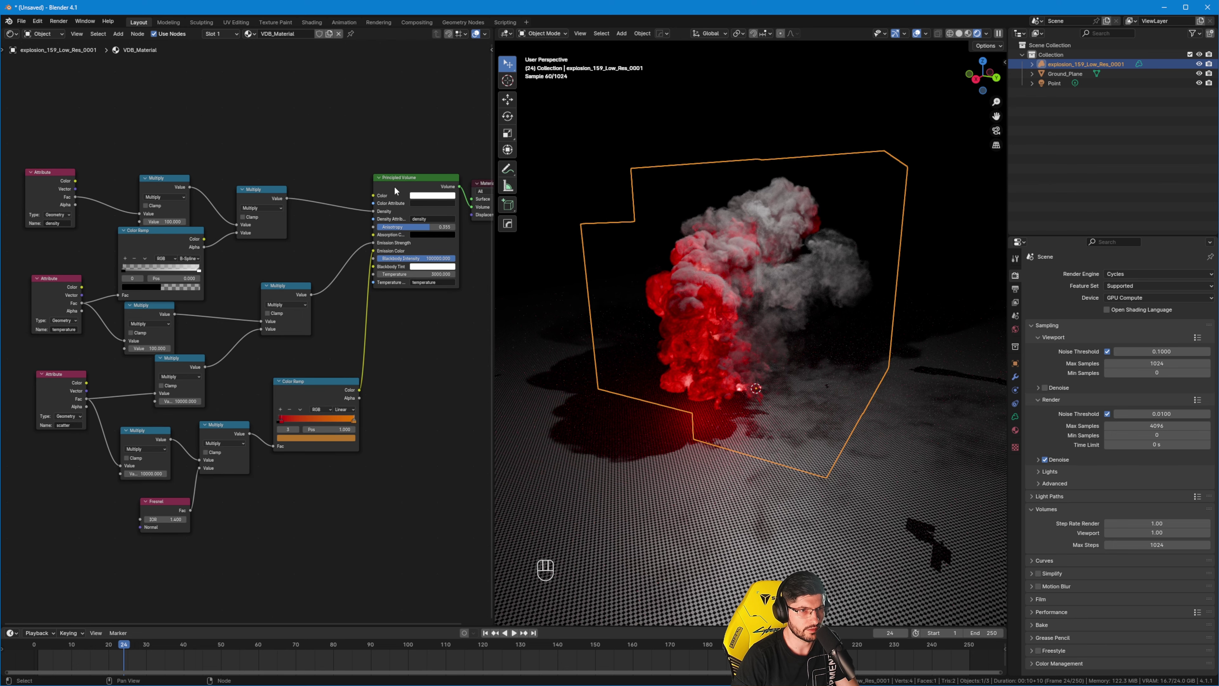
{"action": "left_click_drag", "start_coordinate": [394, 191], "coordinate": [366, 210]}
{"action": "scroll", "coordinate": [461, 199], "scroll_direction": "right", "scroll_amount": 2, "text": "ctrl"}
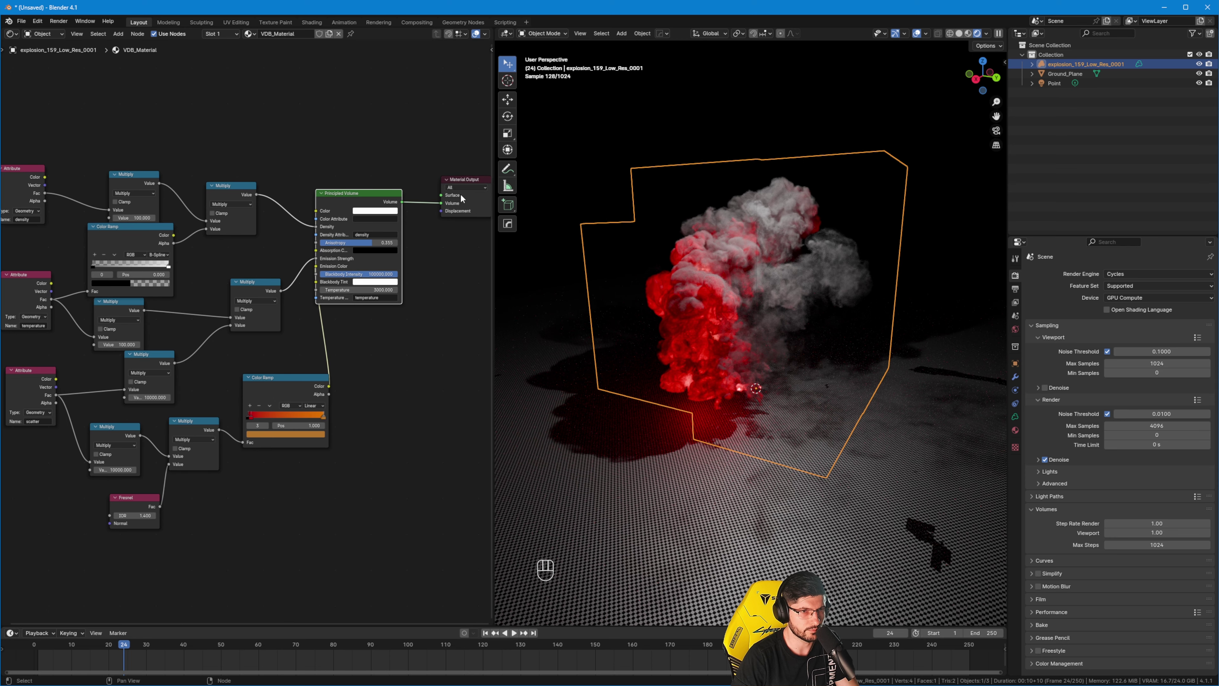
{"action": "left_click_drag", "start_coordinate": [467, 197], "coordinate": [436, 215]}
{"action": "scroll", "coordinate": [445, 178], "scroll_direction": "down", "scroll_amount": 1}
Box-select all material nodes, deselect them, and centre the node tree.
{"action": "left_click_drag", "start_coordinate": [451, 136], "coordinate": [72, 525]}
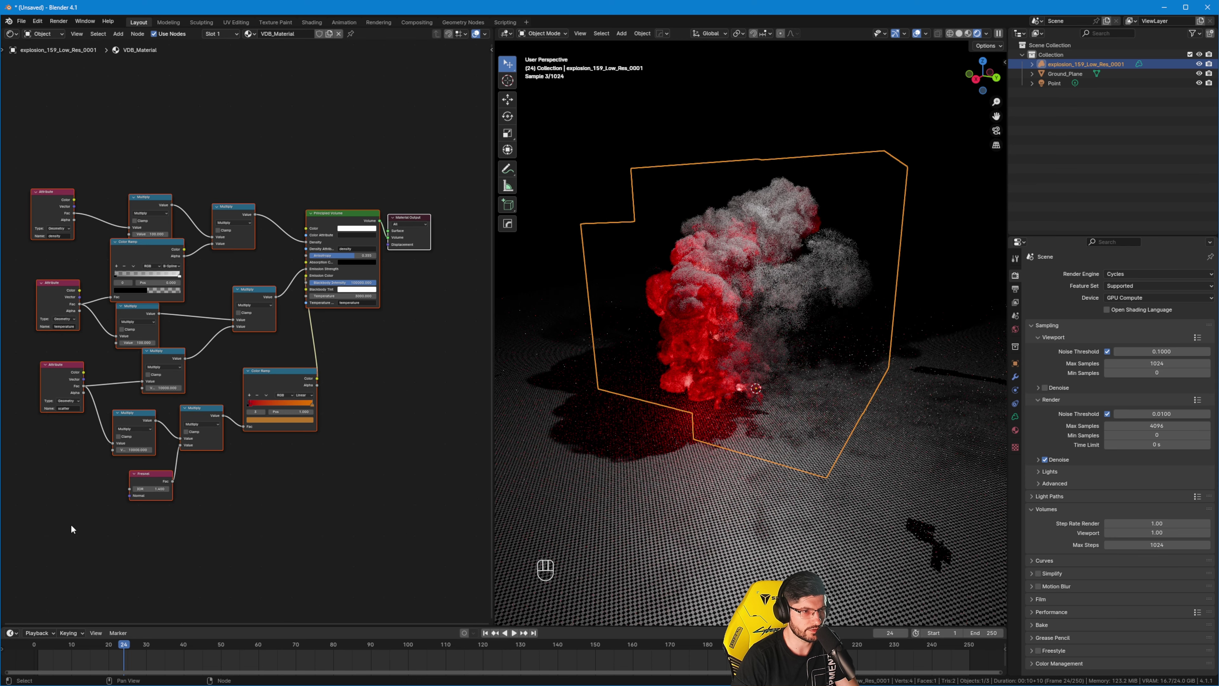
{"action": "left_click", "coordinate": [71, 525]}
{"action": "middle_click_drag", "start_coordinate": [64, 433], "coordinate": [97, 443]}
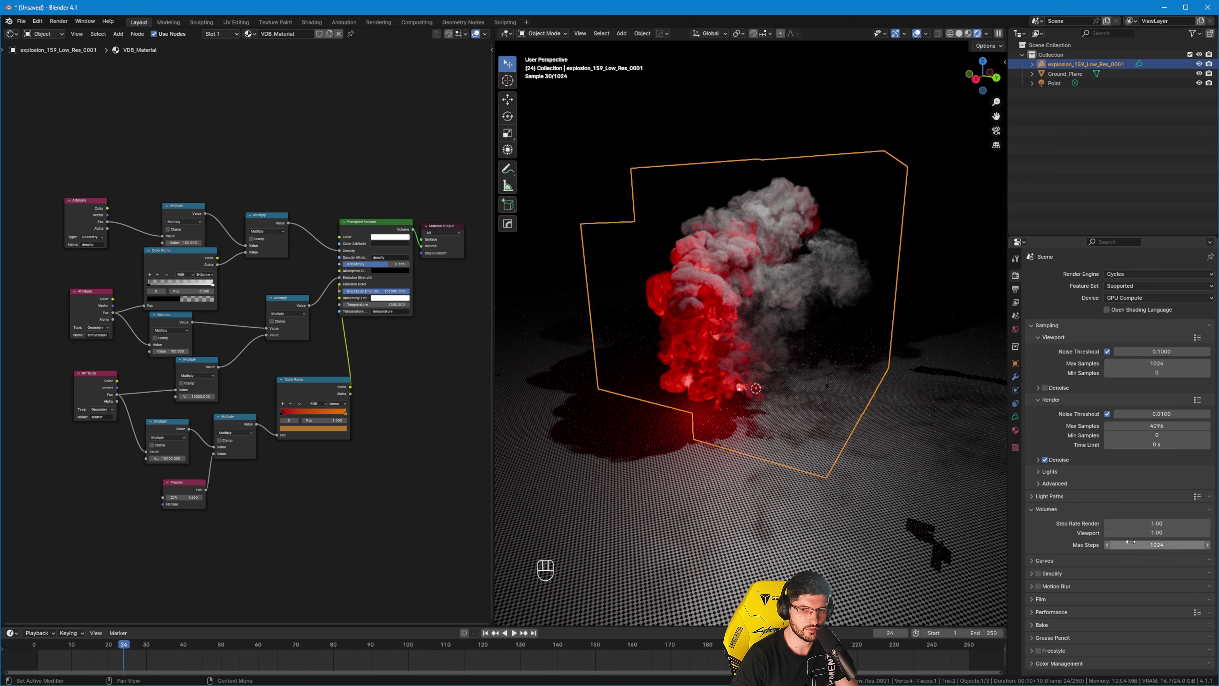
Confirm a viewport volume step rate of 10, orbit closer, and briefly play the animation.
{"action": "left_click", "coordinate": [1145, 535]}
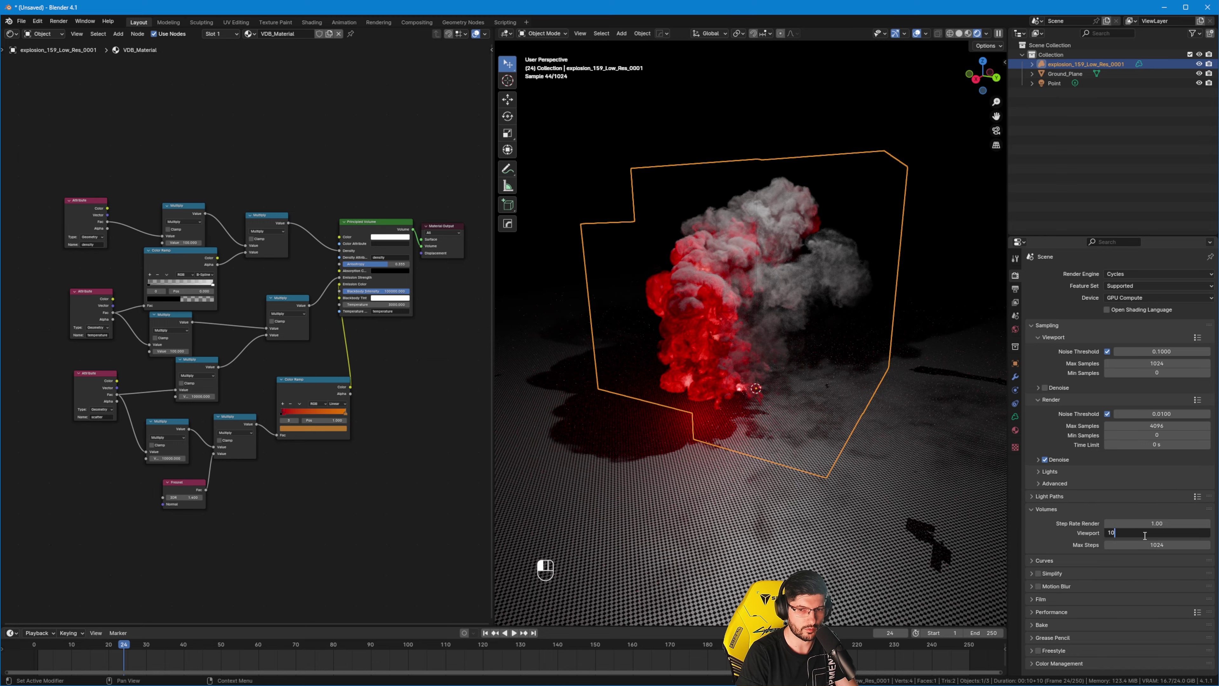
{"action": "key", "text": "Return"}
{"action": "middle_click_drag", "start_coordinate": [879, 385], "coordinate": [960, 400]}
{"action": "scroll", "coordinate": [714, 328], "scroll_direction": "up", "scroll_amount": 3}
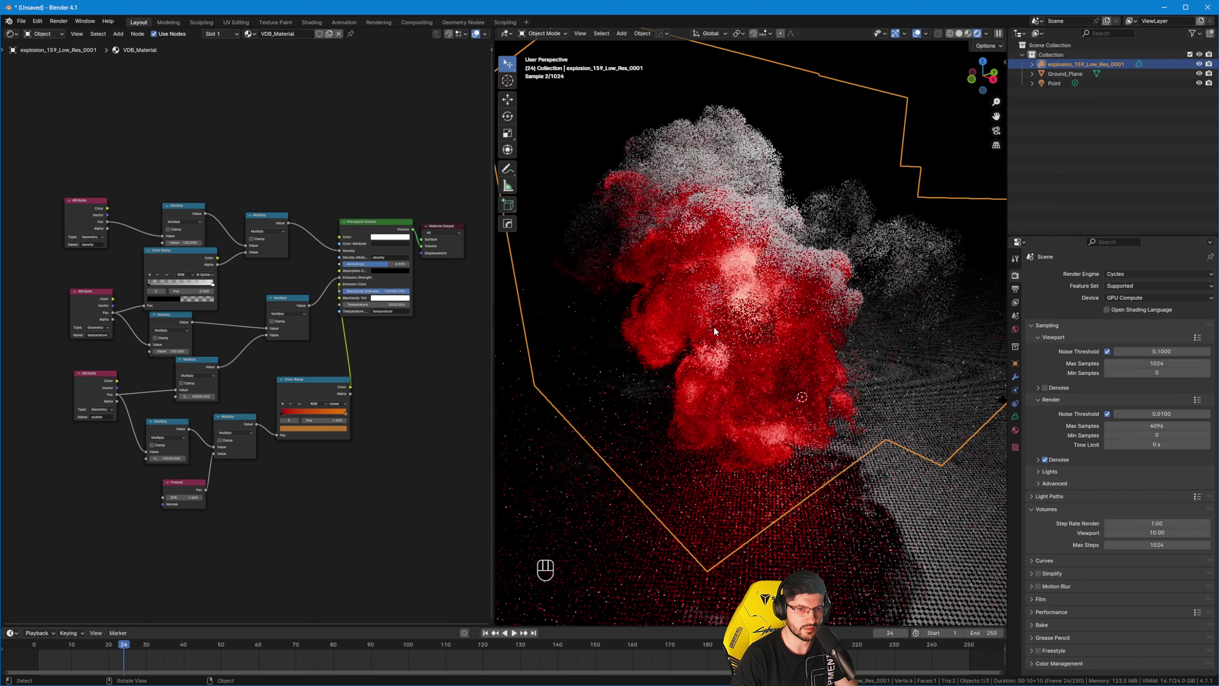
{"action": "middle_click_drag", "start_coordinate": [826, 316], "coordinate": [686, 315]}
{"action": "key", "text": "space"}
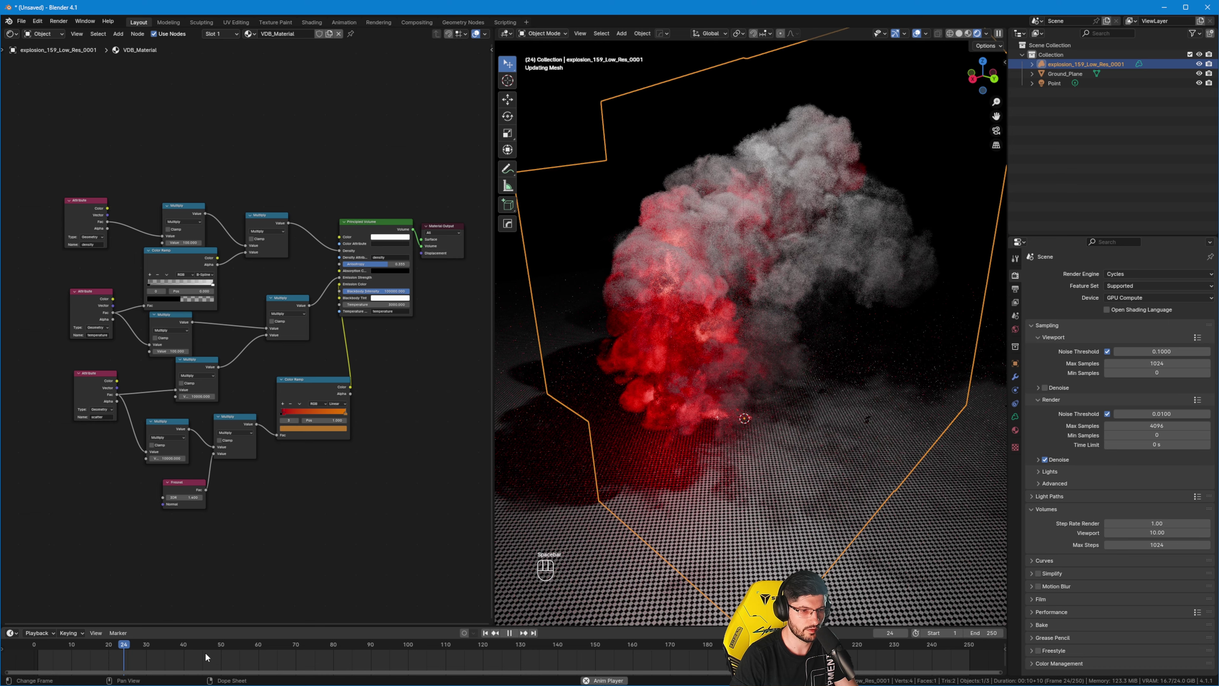
{"action": "key", "text": "space"}
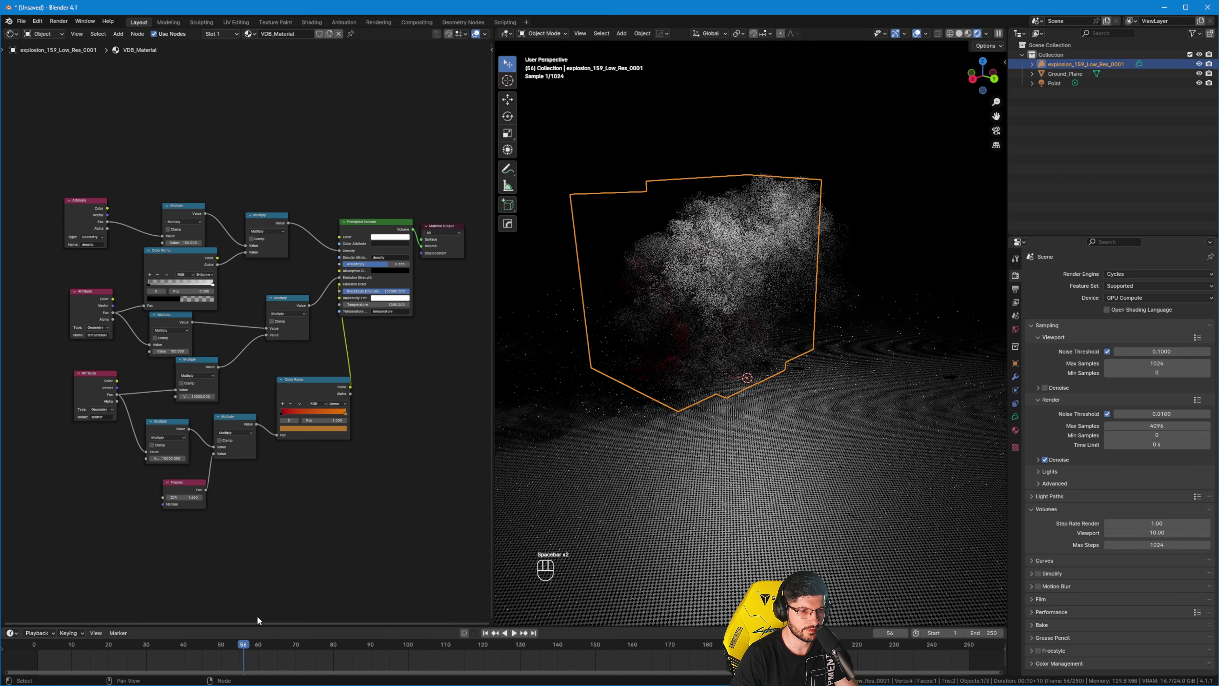
Scrub back to frame 17 and review the explosion, keeping step rate at 10.00.
{"action": "left_click_drag", "start_coordinate": [232, 654], "coordinate": [97, 666]}
{"action": "middle_click_drag", "start_coordinate": [800, 365], "coordinate": [860, 371]}
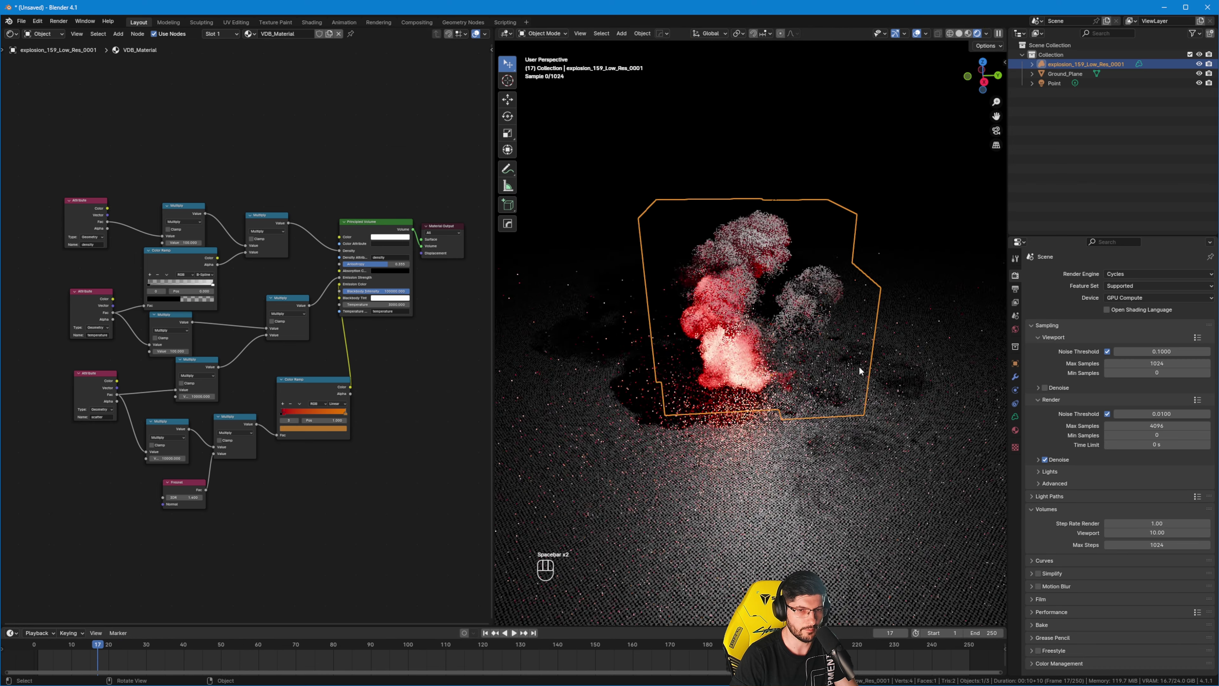
{"action": "left_click", "coordinate": [1134, 532]}
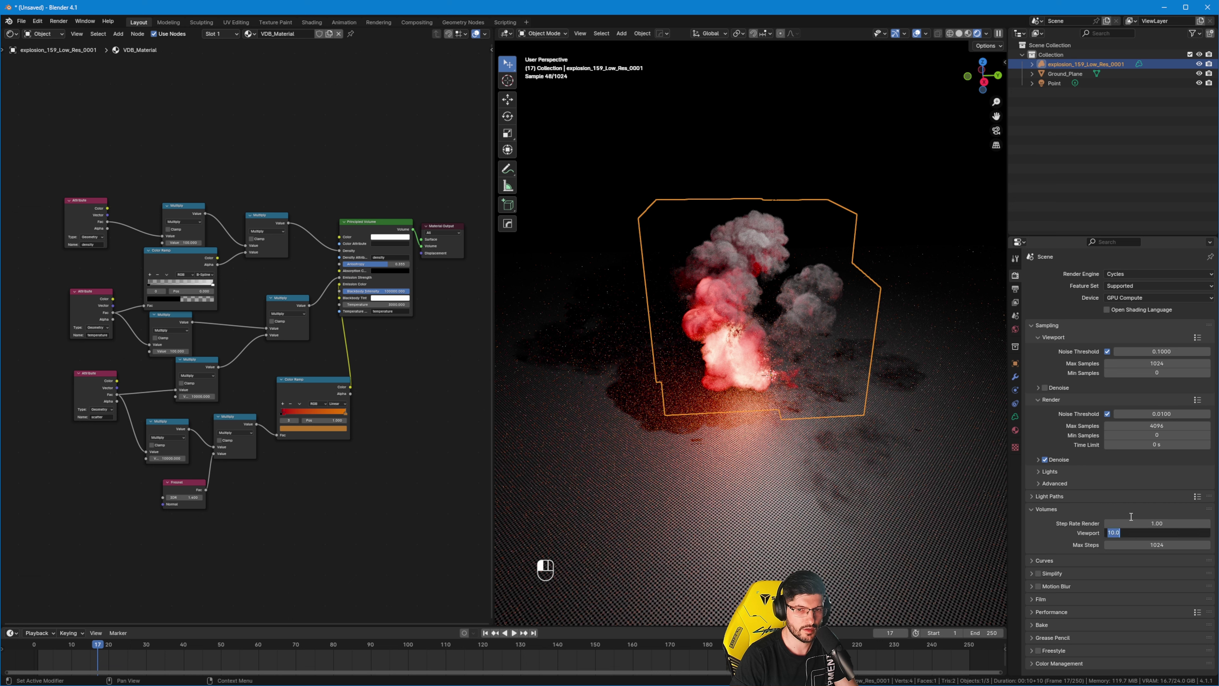
{"action": "left_click", "coordinate": [1132, 517]}
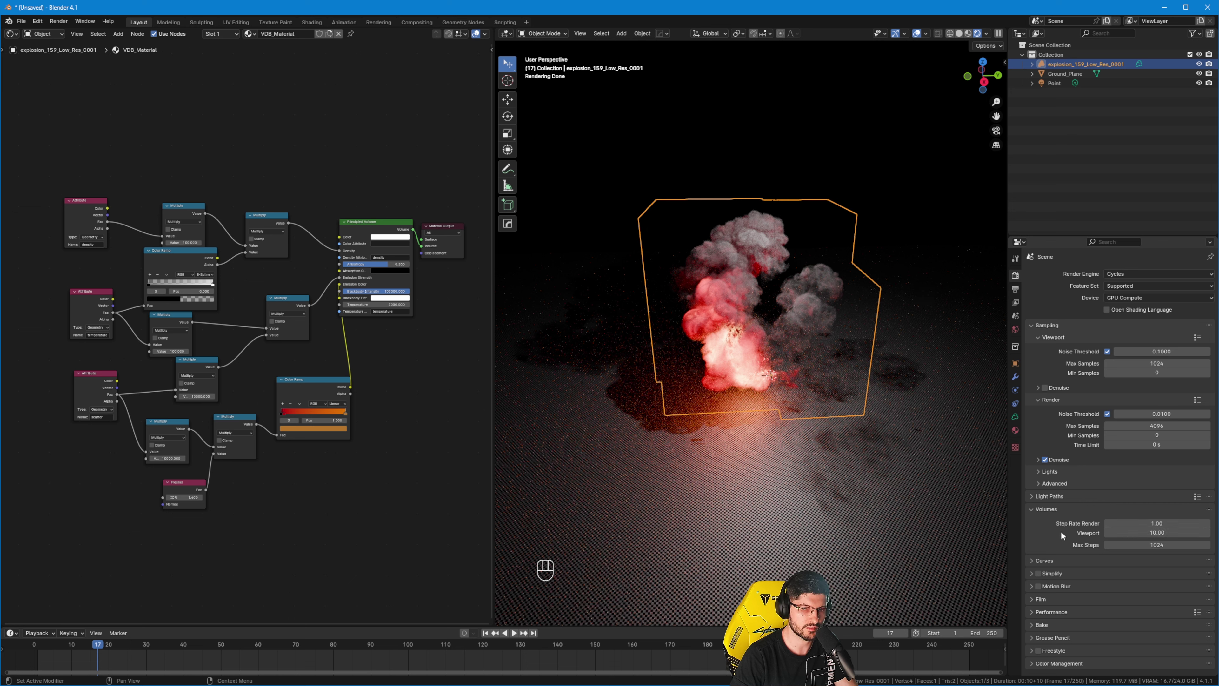
{"action": "left_click", "coordinate": [1138, 530]}
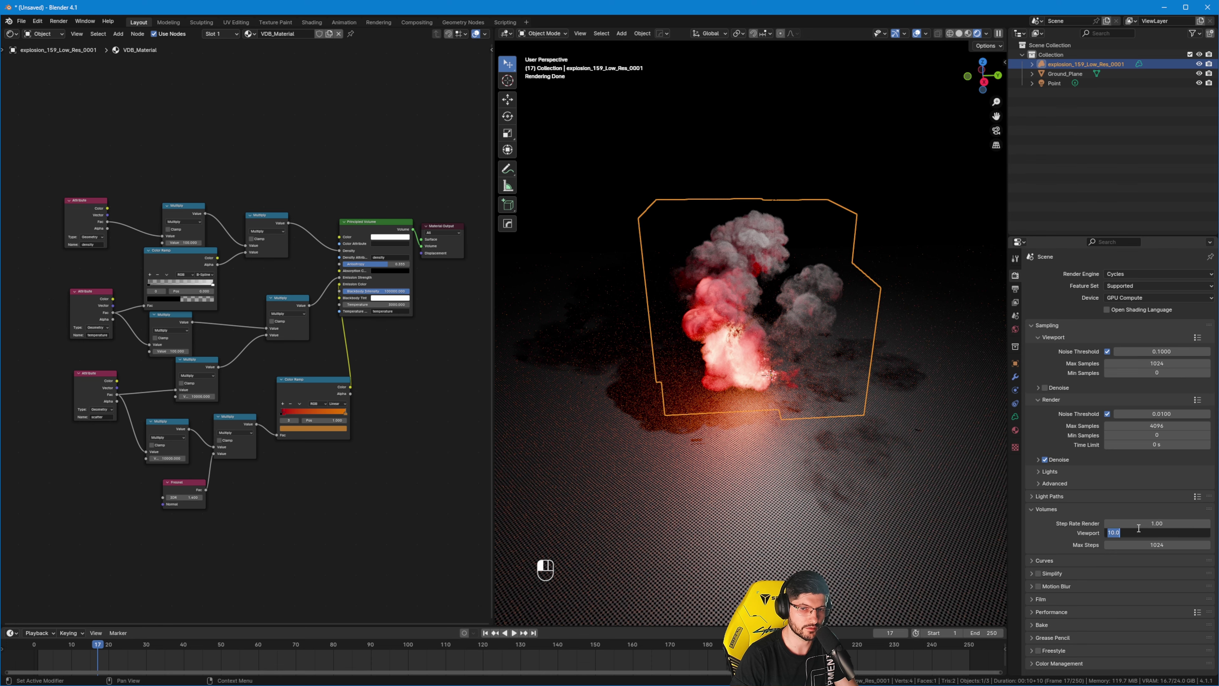
{"action": "left_click", "coordinate": [1071, 532]}
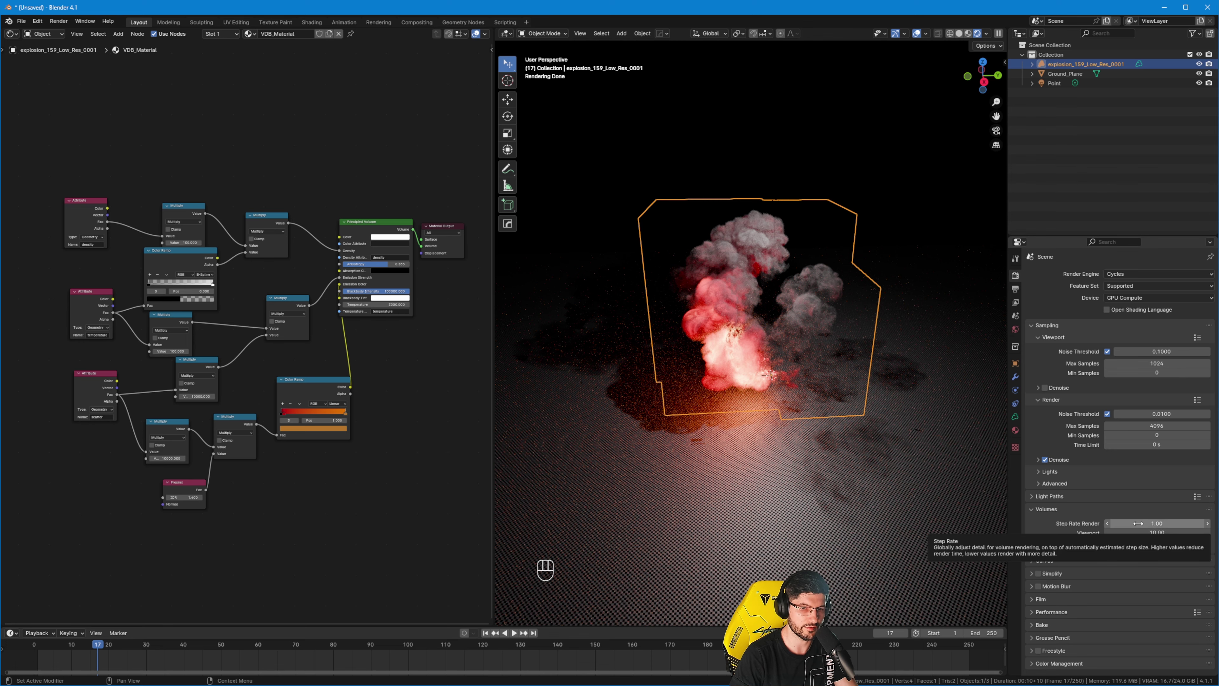
{"action": "scroll", "coordinate": [730, 258], "scroll_direction": "up", "scroll_amount": 4}
{"action": "middle_click_drag", "start_coordinate": [729, 258], "coordinate": [807, 327]}
{"action": "scroll", "coordinate": [762, 346], "scroll_direction": "down", "scroll_amount": 5}
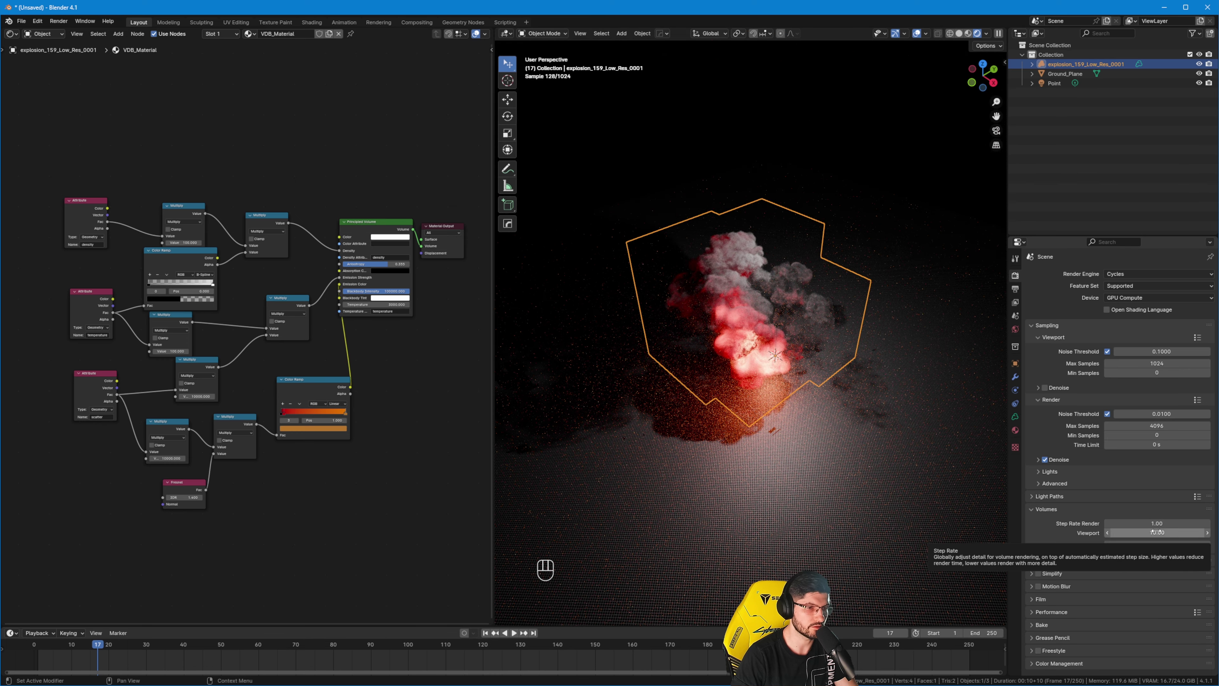
{"action": "left_click", "coordinate": [1128, 276]}
Switch the render engine to EEVEE and try a volumetric tile size of 8 px.
{"action": "left_click", "coordinate": [1128, 285]}
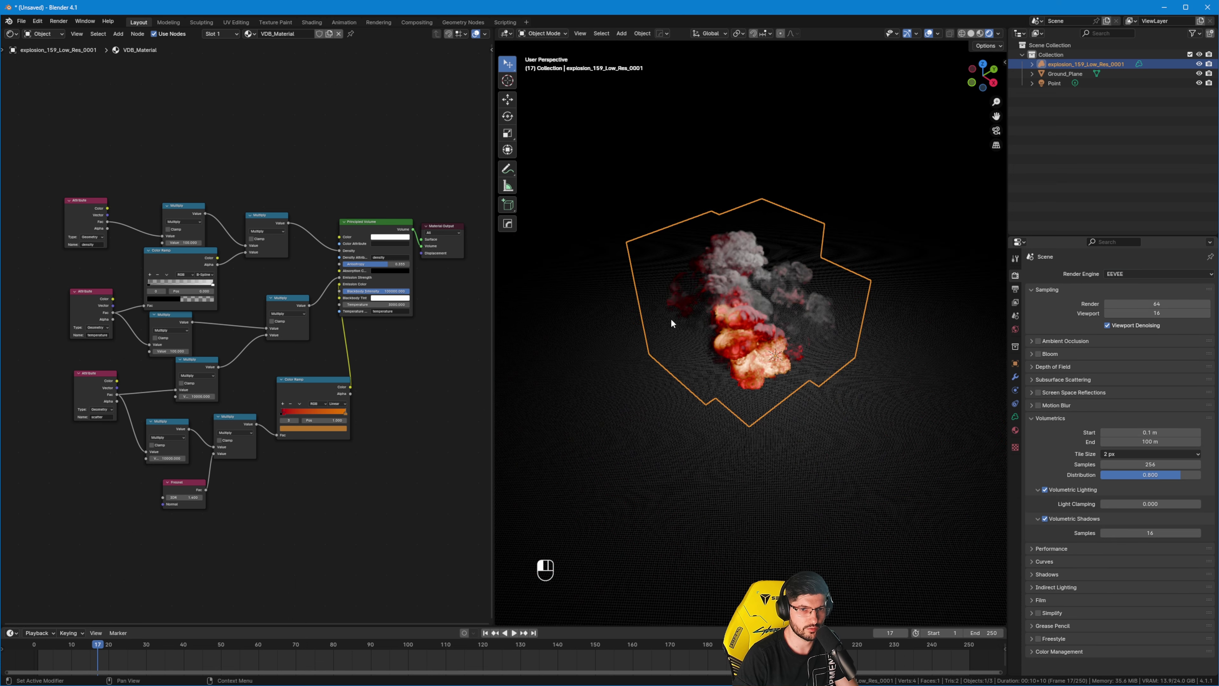
{"action": "middle_click_drag", "start_coordinate": [671, 318], "coordinate": [634, 303]}
{"action": "scroll", "coordinate": [707, 287], "scroll_direction": "up", "scroll_amount": 3}
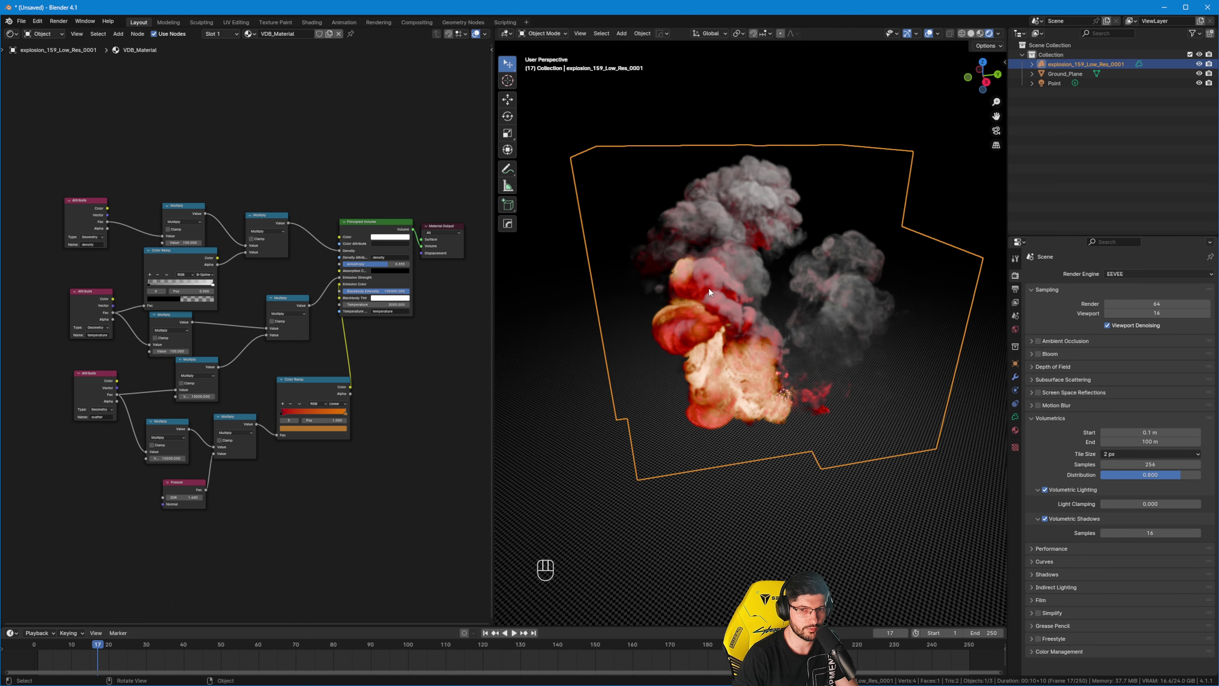
{"action": "left_click", "coordinate": [1106, 455]}
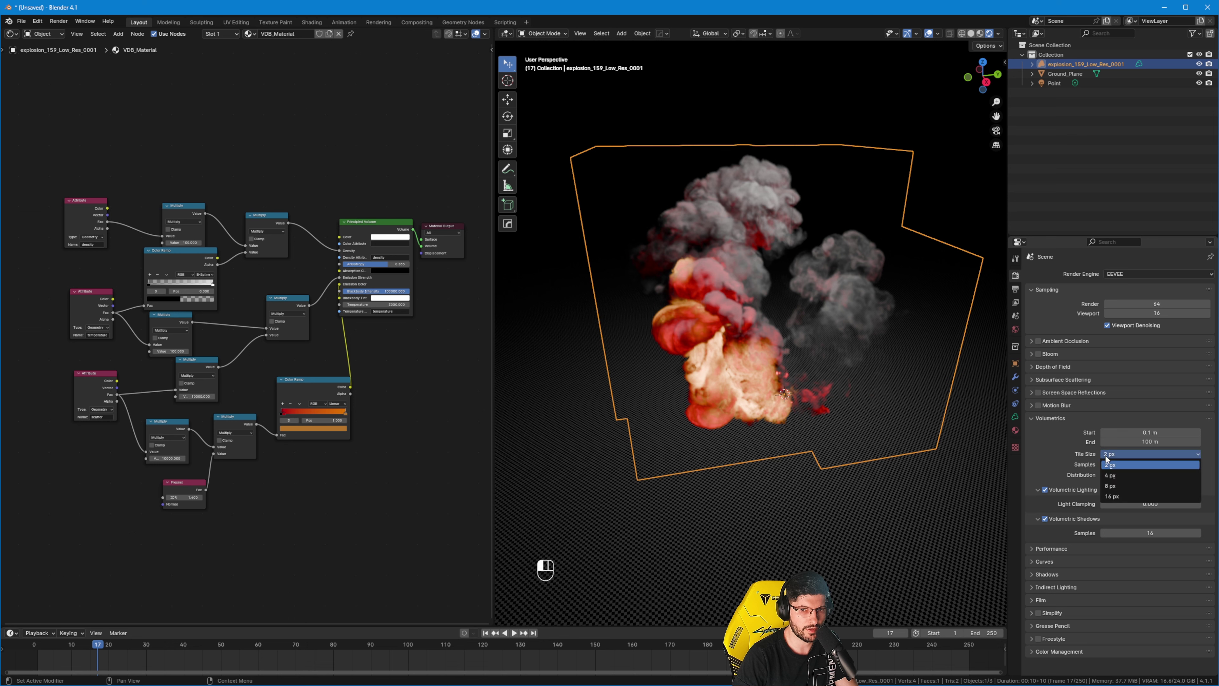
{"action": "left_click", "coordinate": [1119, 485]}
Play the animation and return the volumetric tile size to 2 px.
{"action": "key", "text": "space"}
{"action": "key", "text": "space"}
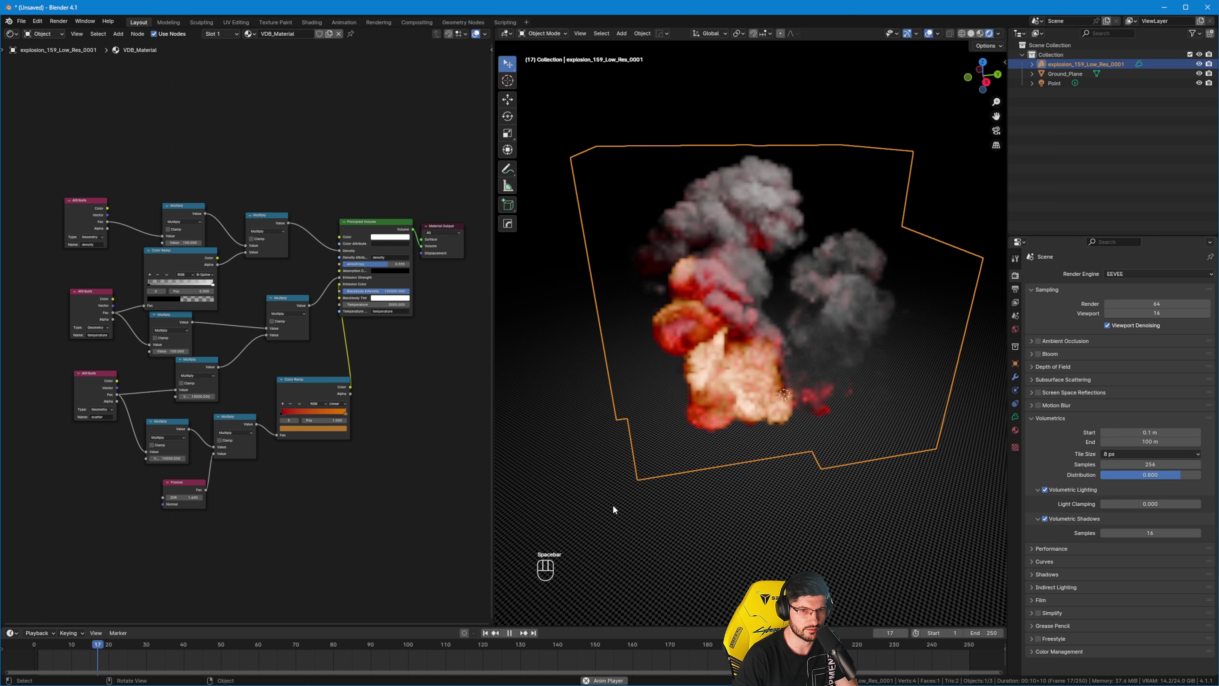
{"action": "left_click", "coordinate": [1148, 442]}
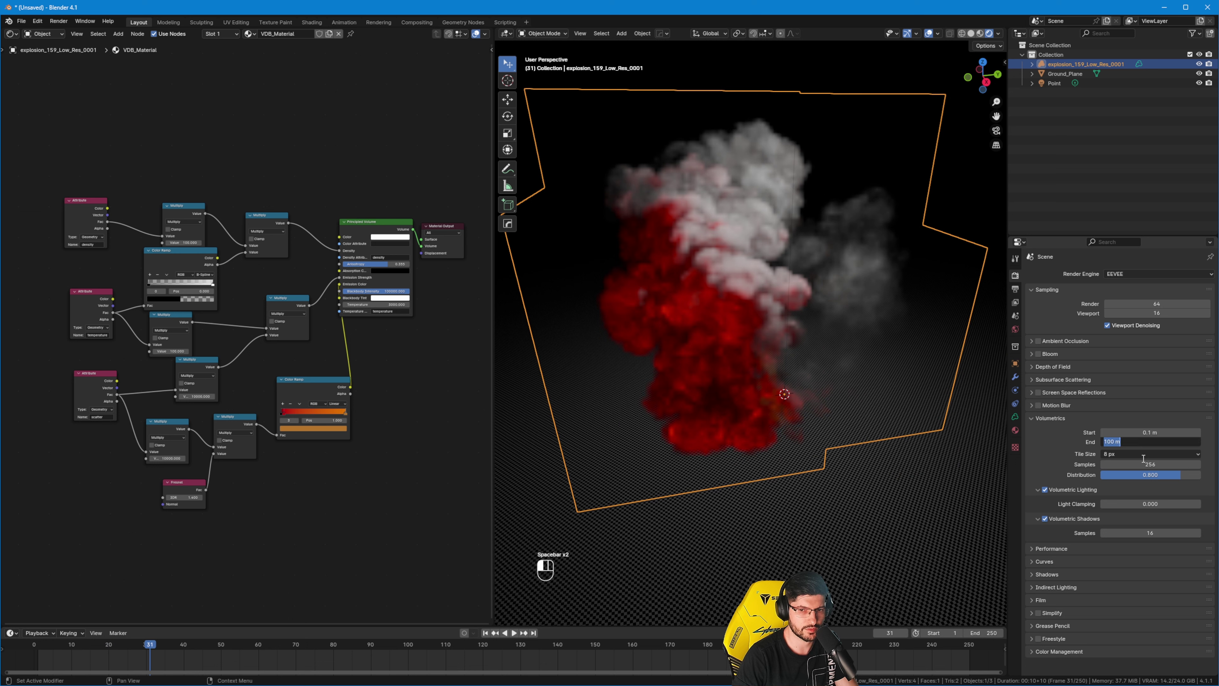
{"action": "left_click", "coordinate": [1122, 455]}
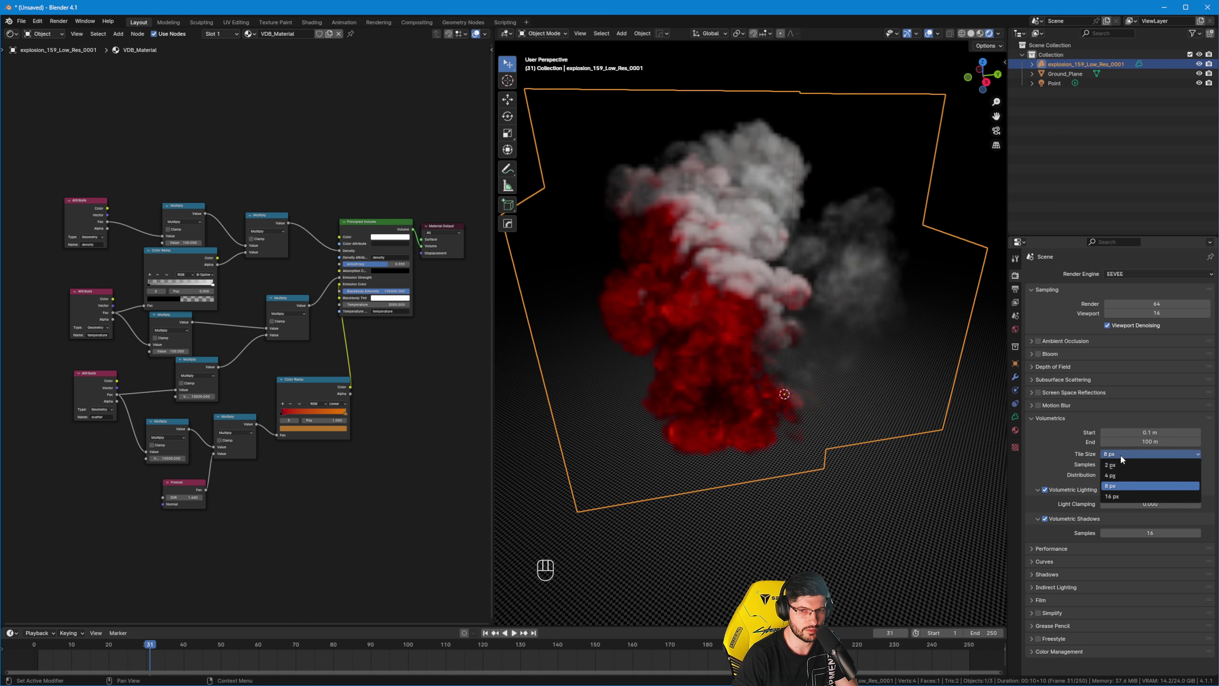
{"action": "left_click", "coordinate": [1119, 464]}
Scrub and replay the timeline, then orbit to new angles on the explosion.
{"action": "left_click_drag", "start_coordinate": [109, 647], "coordinate": [84, 646]}
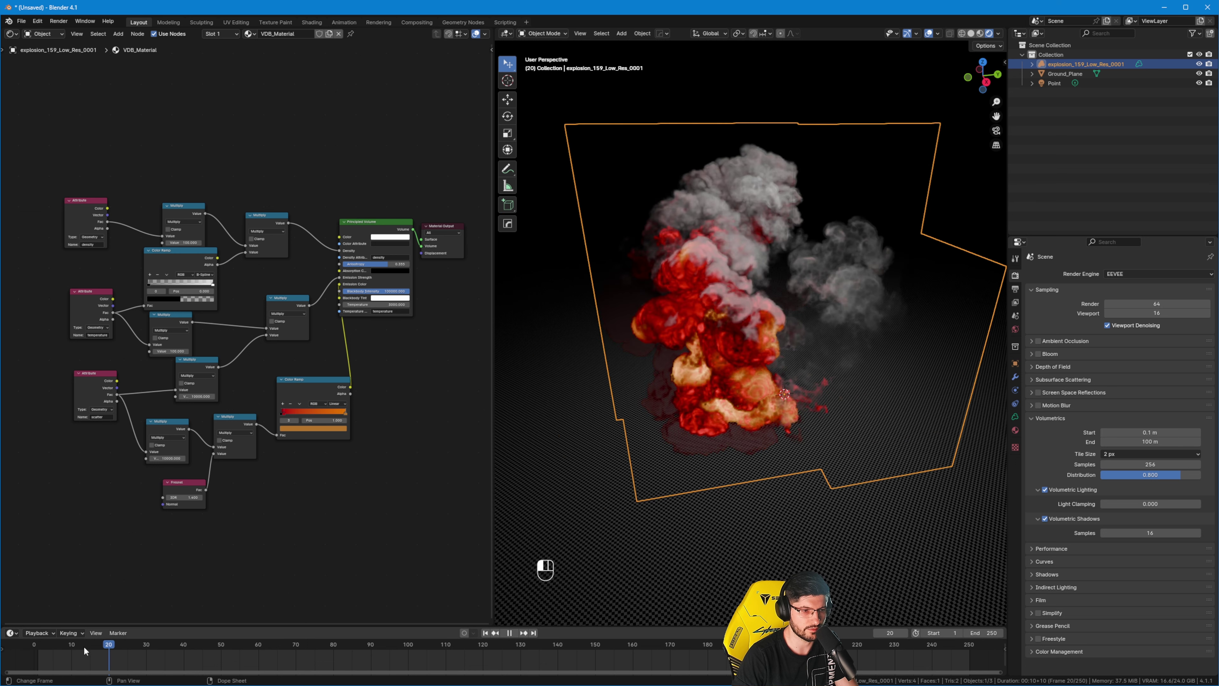
{"action": "left_click", "coordinate": [84, 646]}
{"action": "key", "text": "space"}
{"action": "key", "text": "space"}
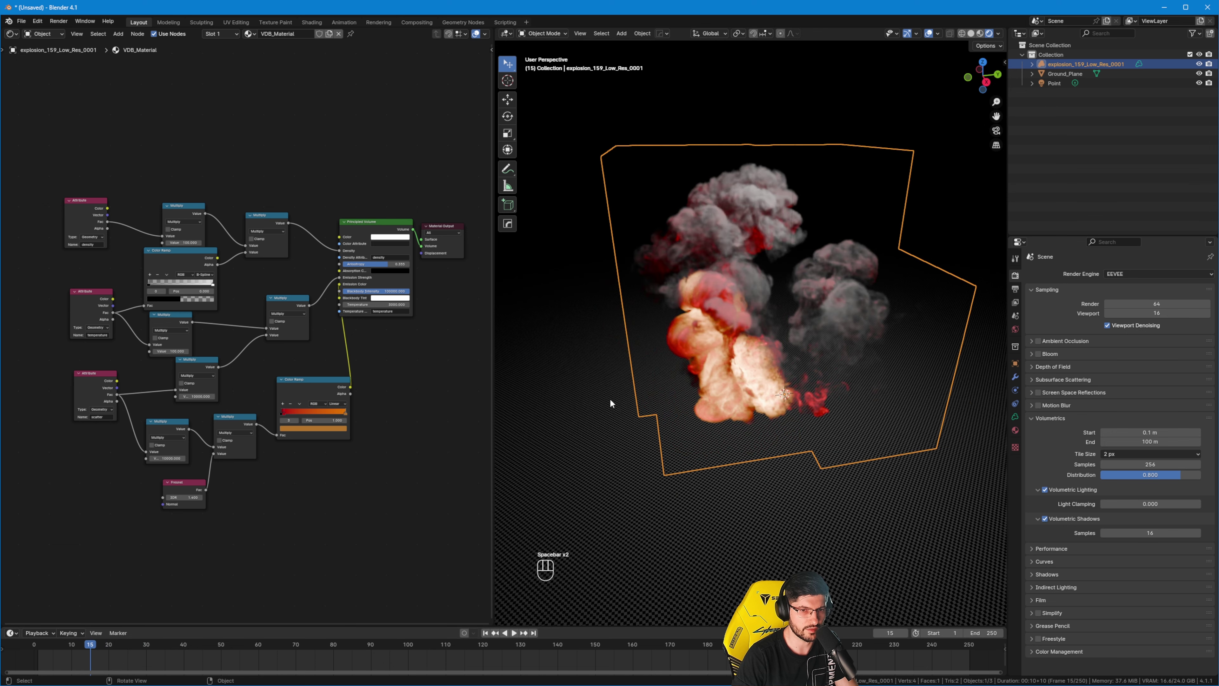
{"action": "key", "text": "space"}
{"action": "key", "text": "space"}
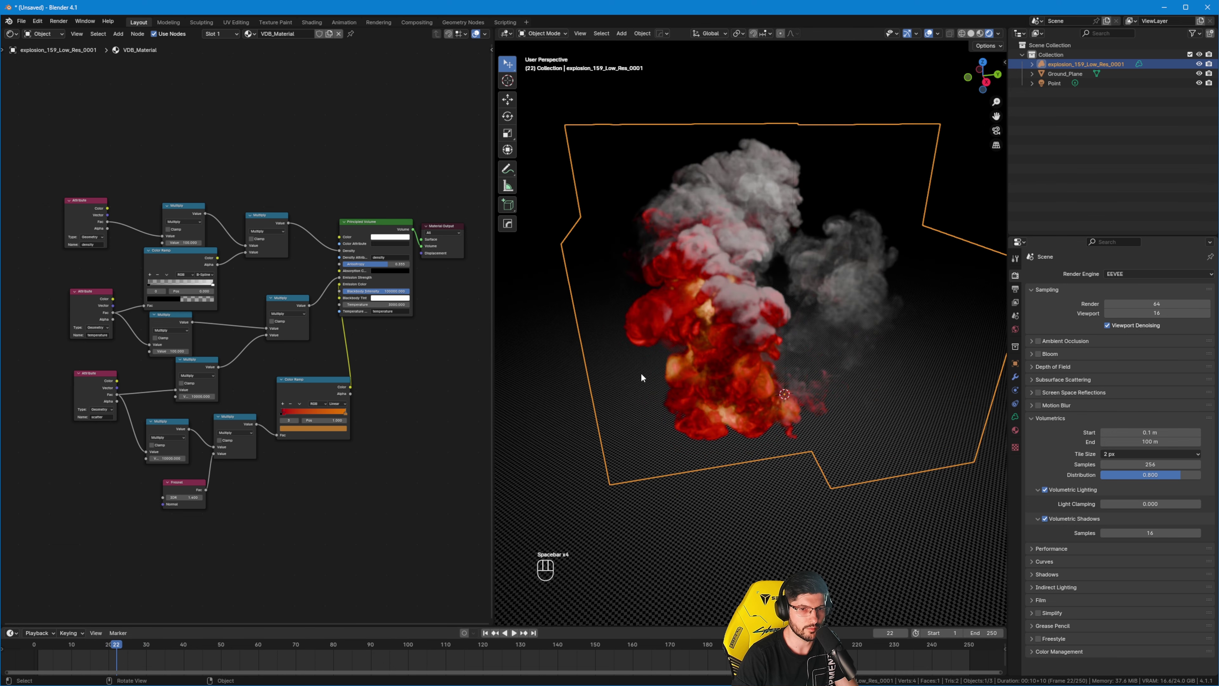
{"action": "middle_click_drag", "start_coordinate": [770, 414], "coordinate": [838, 365]}
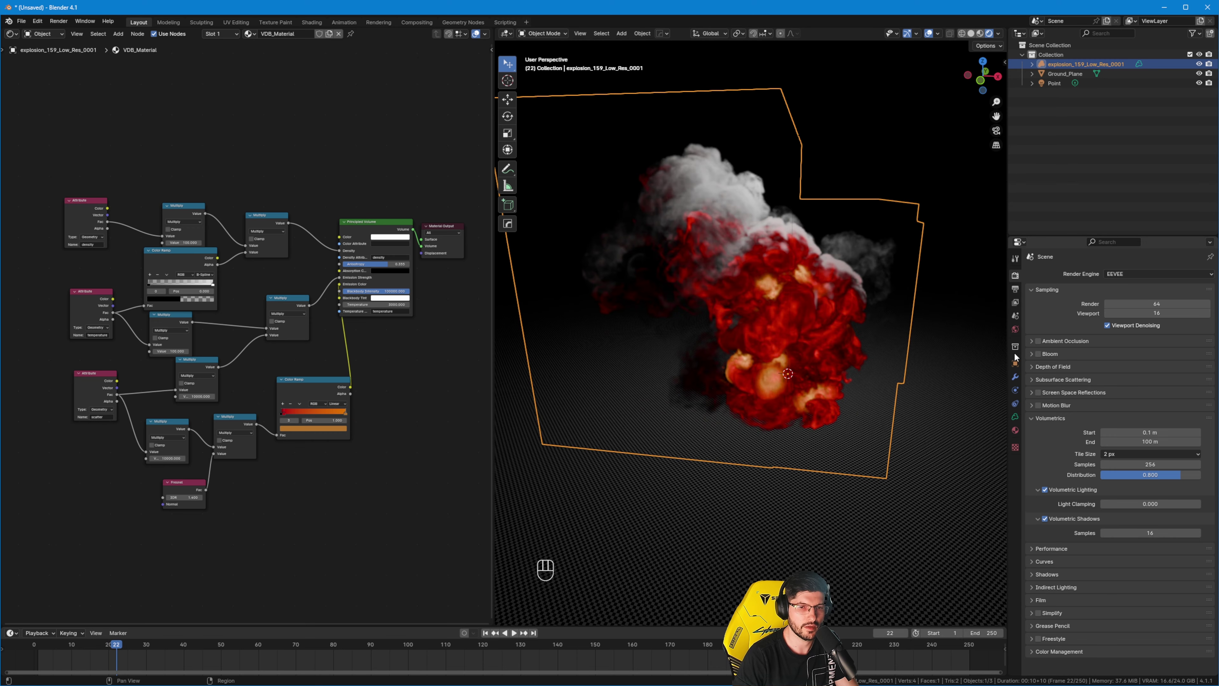
{"action": "scroll", "coordinate": [795, 276], "scroll_direction": "down", "scroll_amount": 2}
{"action": "middle_click_drag", "start_coordinate": [765, 299], "coordinate": [814, 457]}
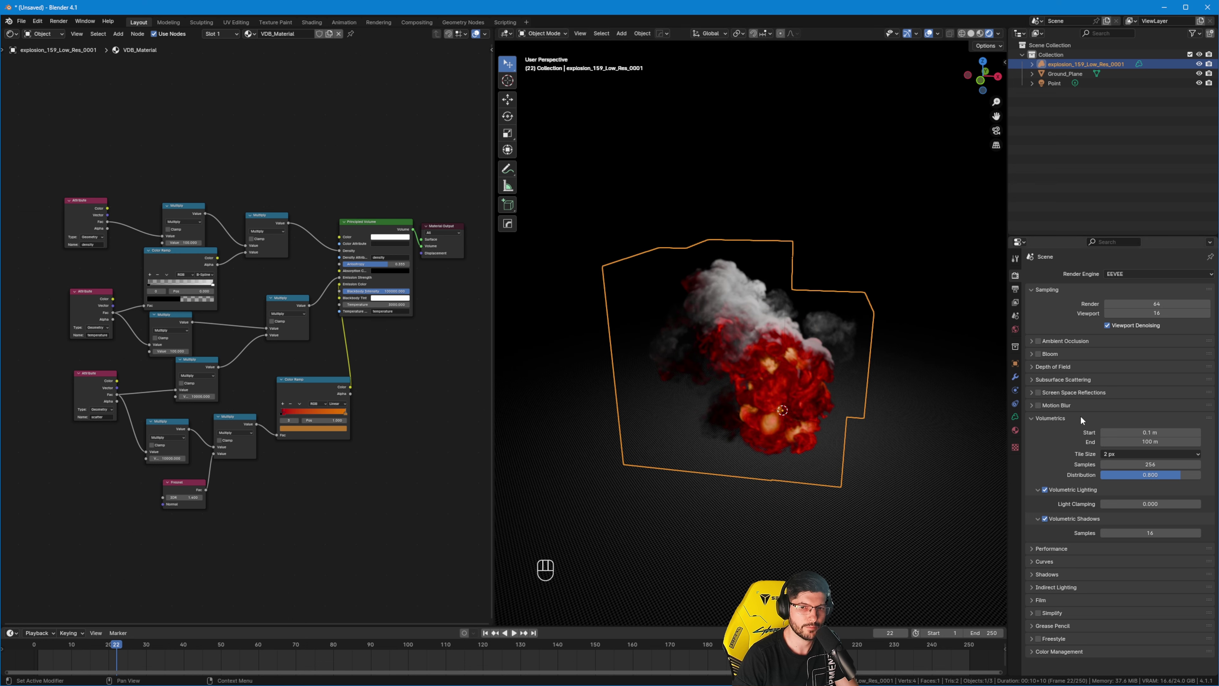
{"action": "left_click", "coordinate": [1127, 465]}
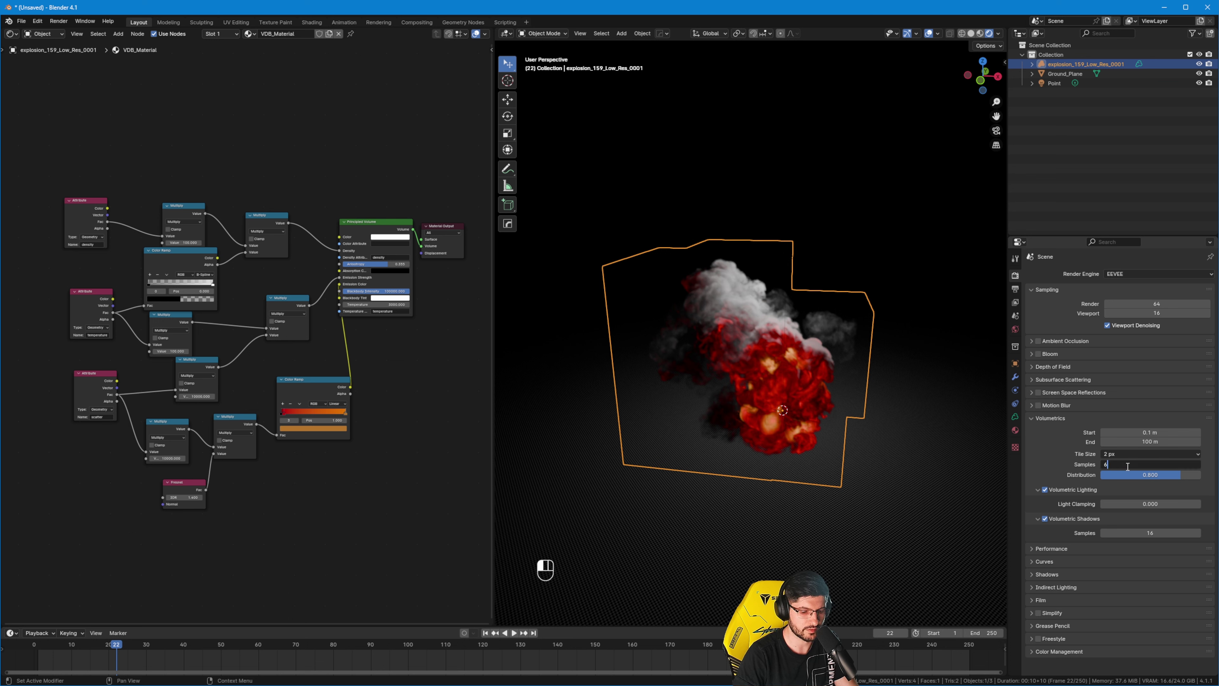
{"action": "type", "text": "64"}
{"action": "key", "text": "Return"}
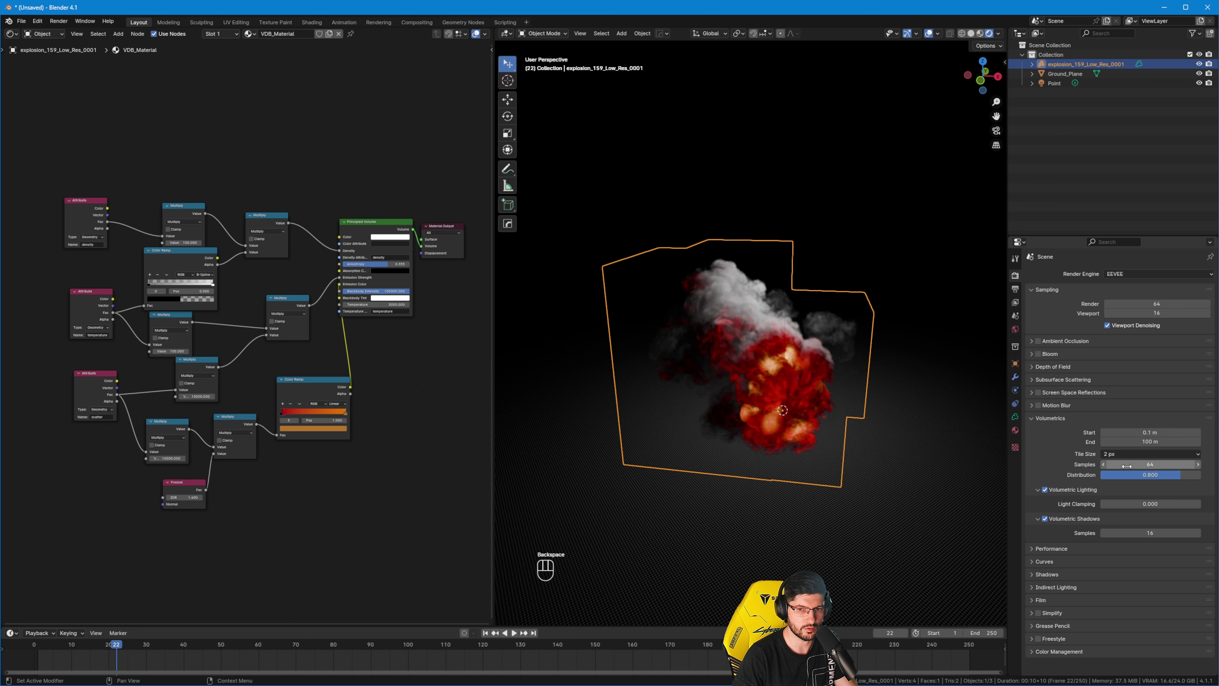
{"action": "left_click", "coordinate": [1127, 465]}
{"action": "key", "text": "Return"}
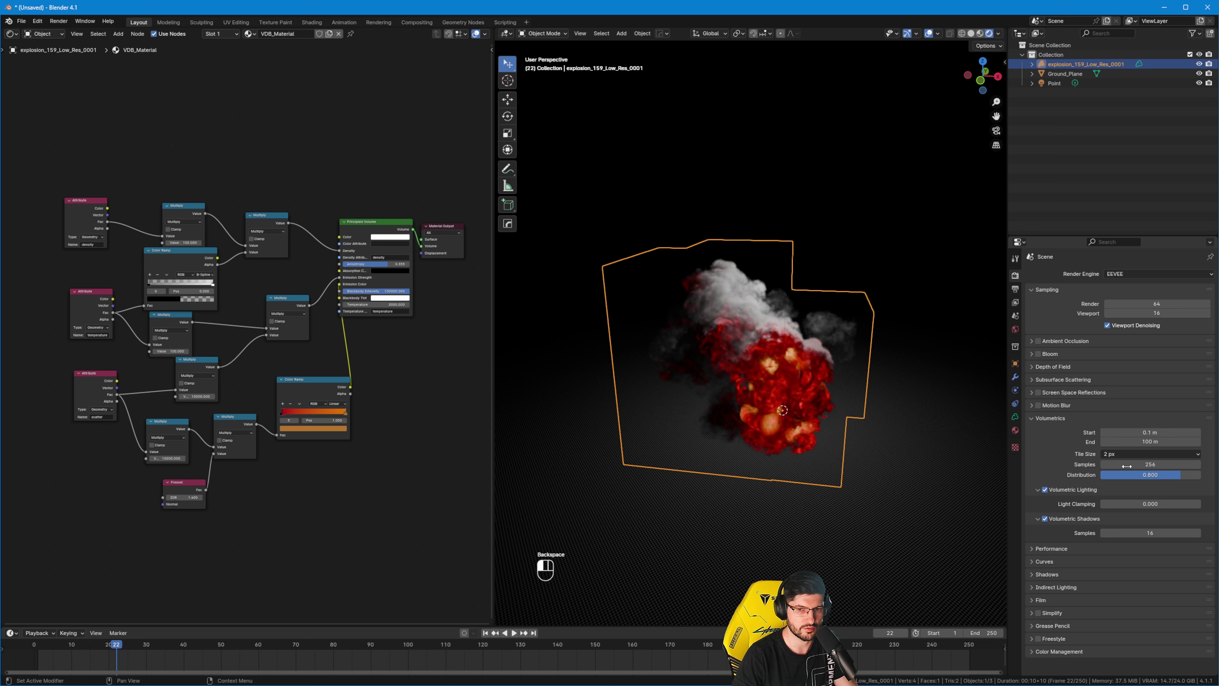
{"action": "middle_click_drag", "start_coordinate": [734, 441], "coordinate": [658, 436]}
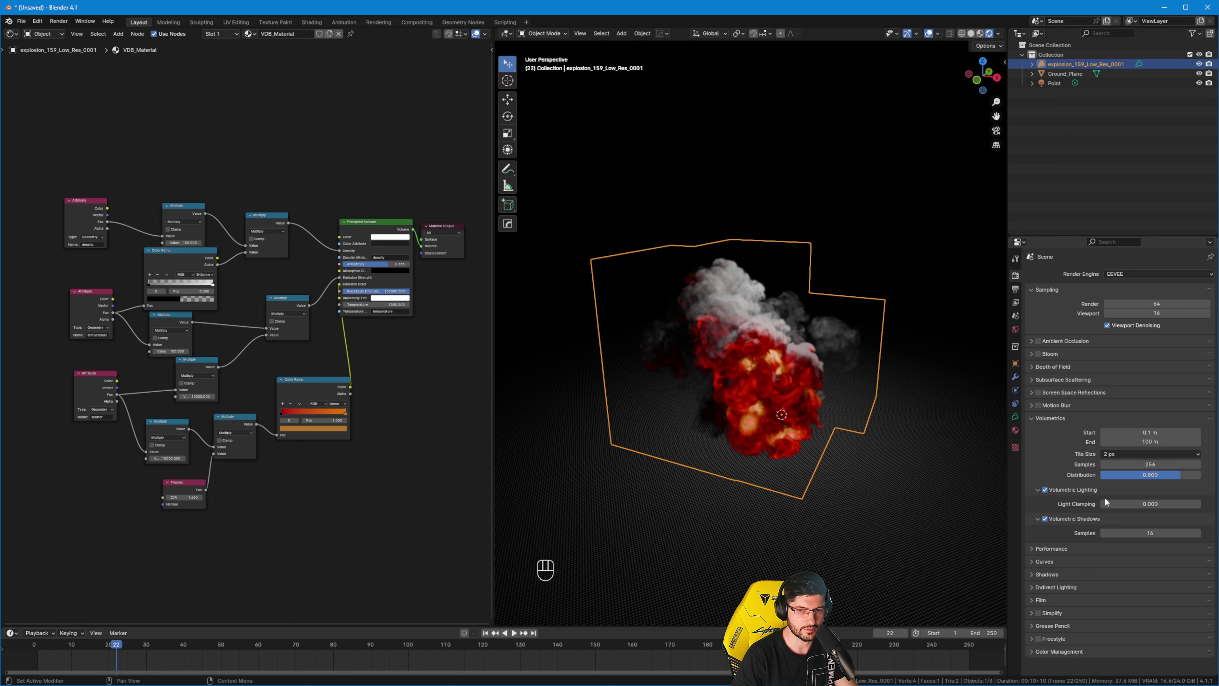
{"action": "left_click", "coordinate": [1047, 517]}
{"action": "scroll", "coordinate": [750, 354], "scroll_direction": "up", "scroll_amount": 2}
{"action": "middle_click_drag", "start_coordinate": [750, 353], "coordinate": [663, 339]}
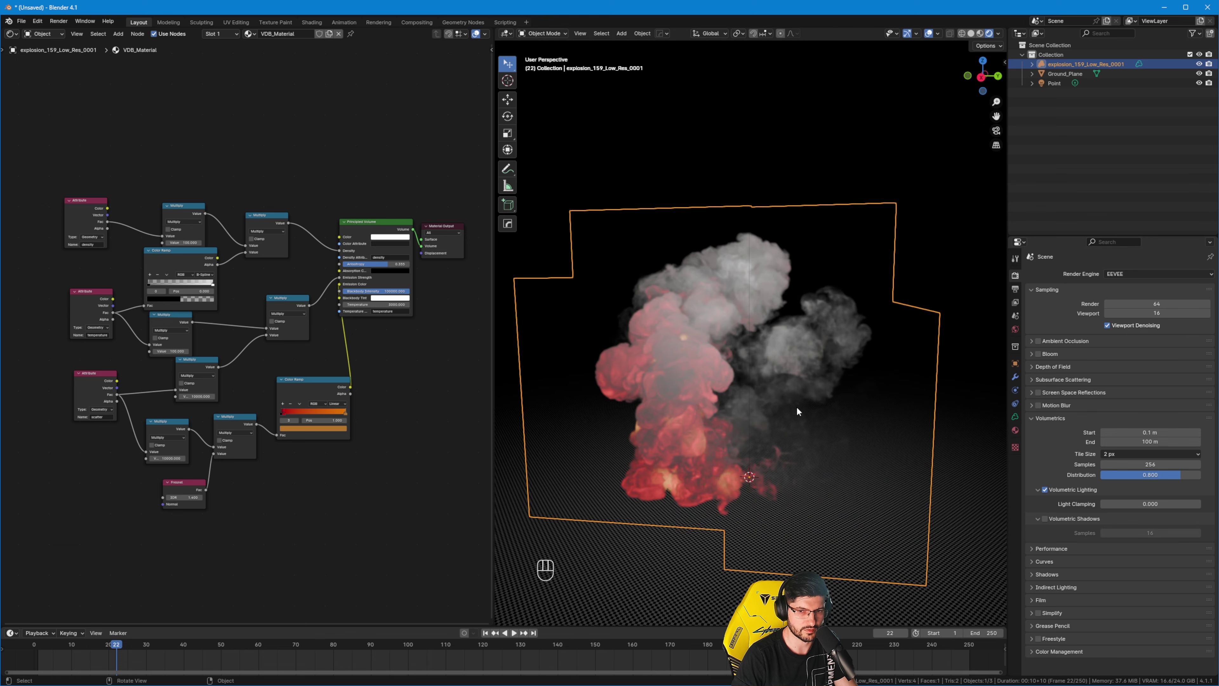
{"action": "left_click", "coordinate": [1046, 519]}
{"action": "middle_click_drag", "start_coordinate": [762, 426], "coordinate": [768, 477]}
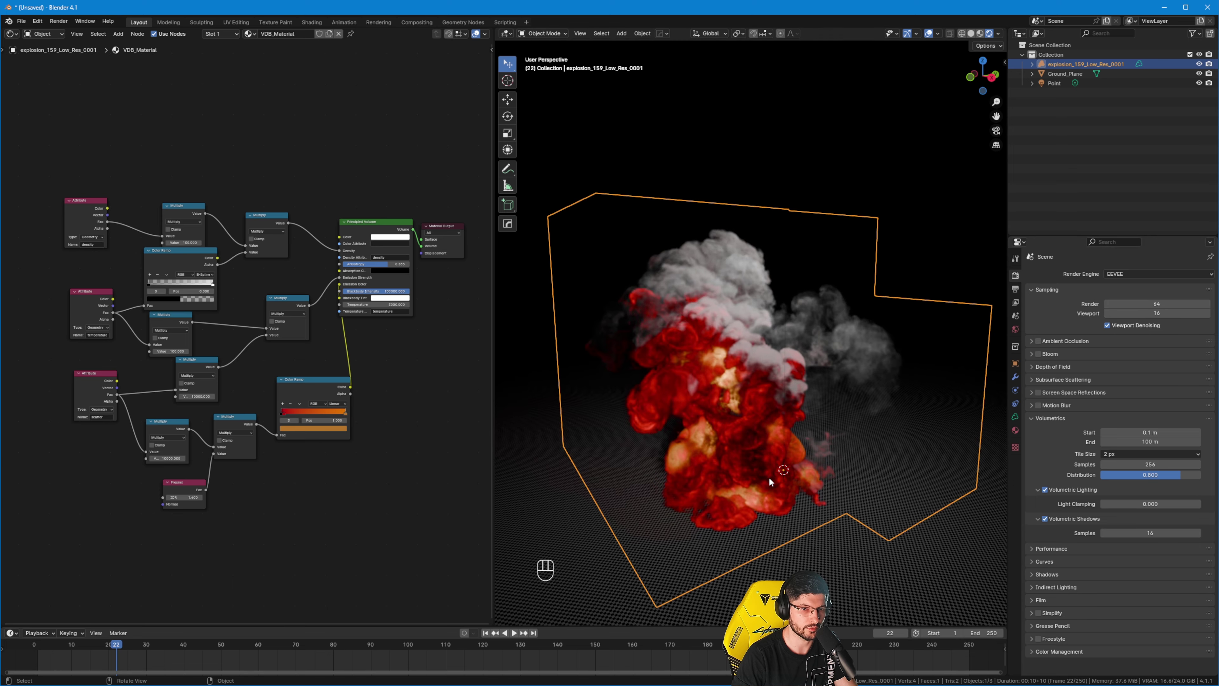
{"action": "middle_click_drag", "start_coordinate": [748, 338], "coordinate": [701, 397]}
Play the animation, stop it at frame 50, and scrub back to frame 9.
{"action": "key", "text": "space"}
{"action": "scroll", "coordinate": [701, 396], "scroll_direction": "down", "scroll_amount": 5}
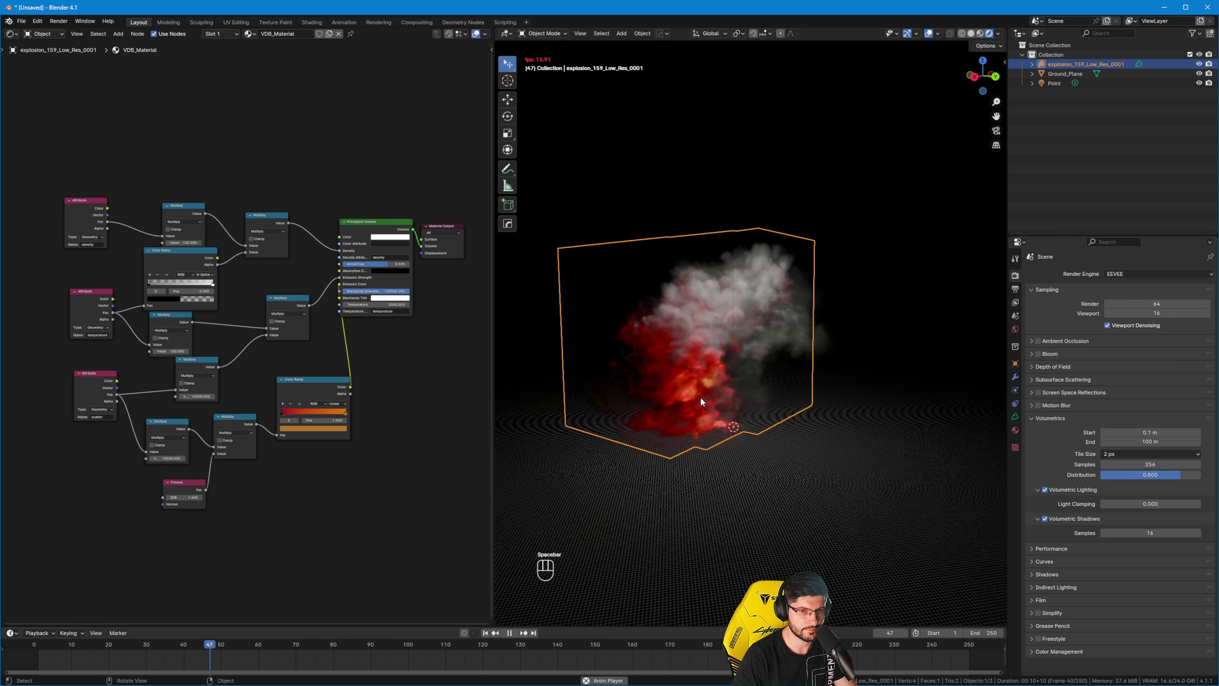
{"action": "key", "text": "space"}
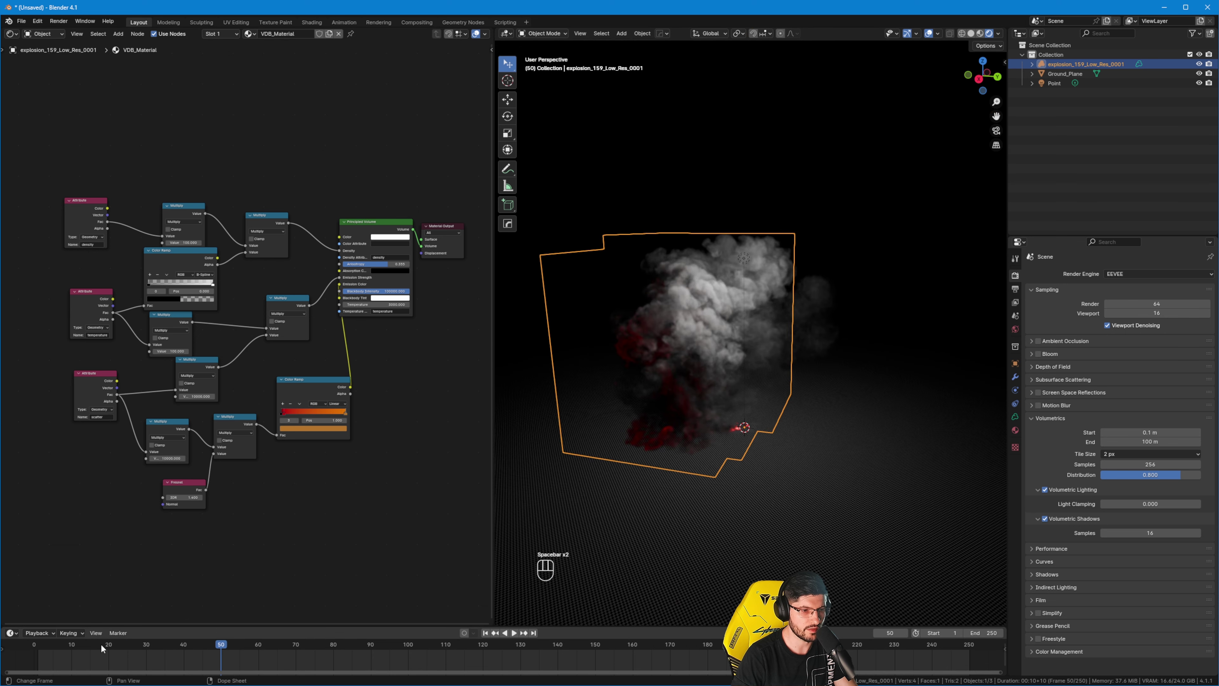
{"action": "left_click_drag", "start_coordinate": [100, 643], "coordinate": [67, 645]}
Recentre the explosion in view and set the render engine back to Cycles.
{"action": "middle_click_drag", "start_coordinate": [738, 406], "coordinate": [774, 361], "text": "shift"}
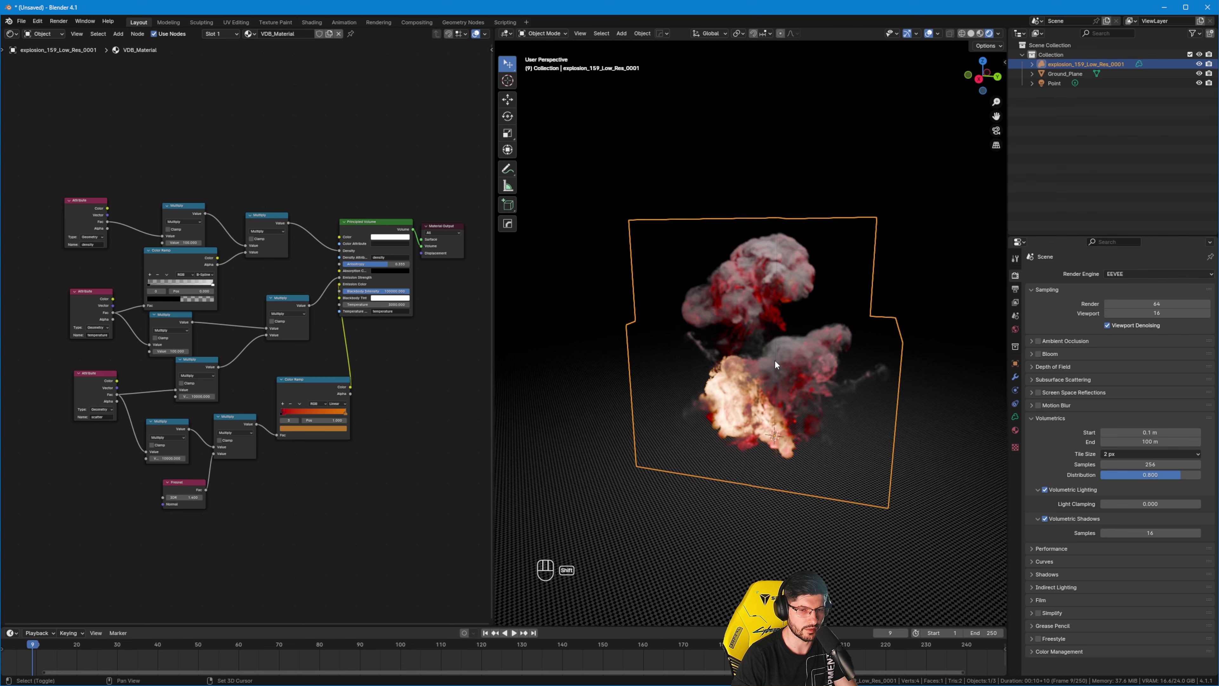
{"action": "scroll", "coordinate": [774, 361], "scroll_direction": "up", "scroll_amount": 1}
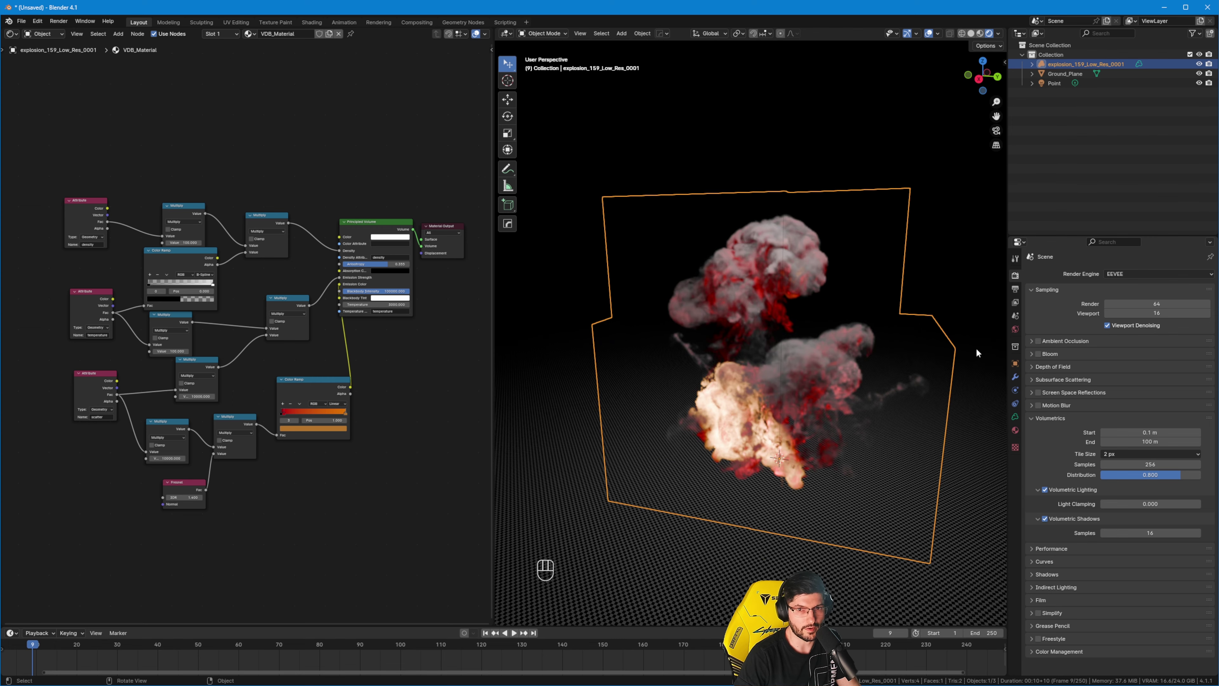
{"action": "left_click", "coordinate": [1142, 274]}
{"action": "left_click", "coordinate": [1139, 306]}
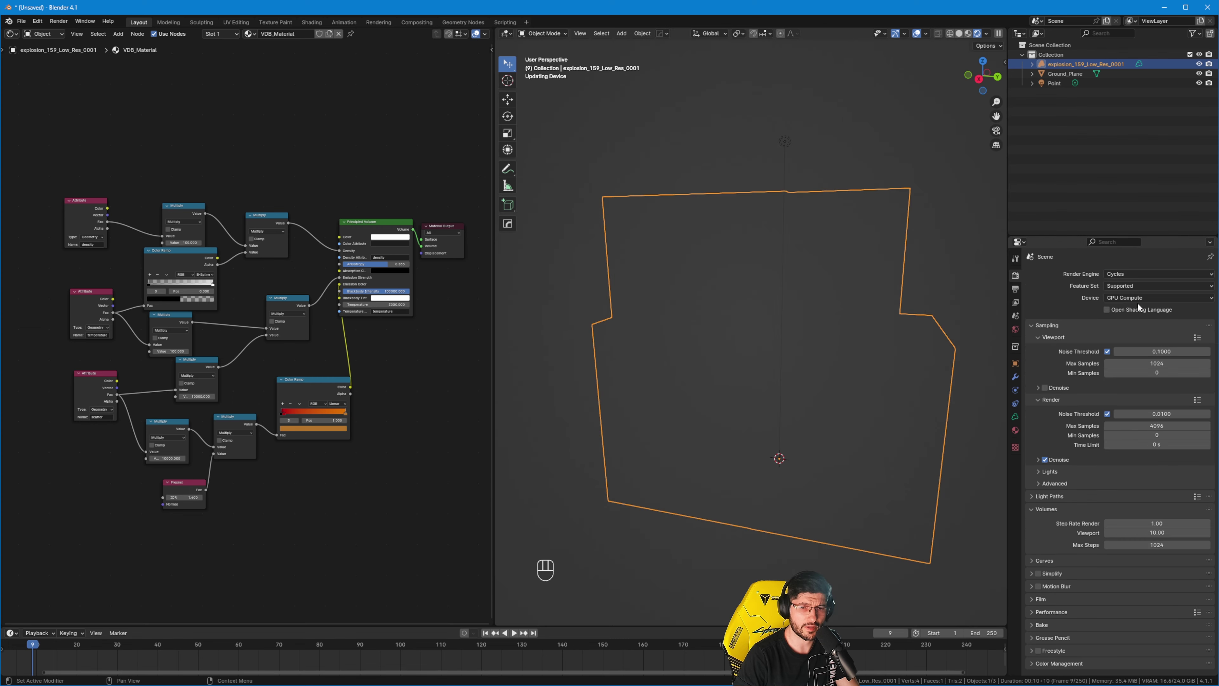